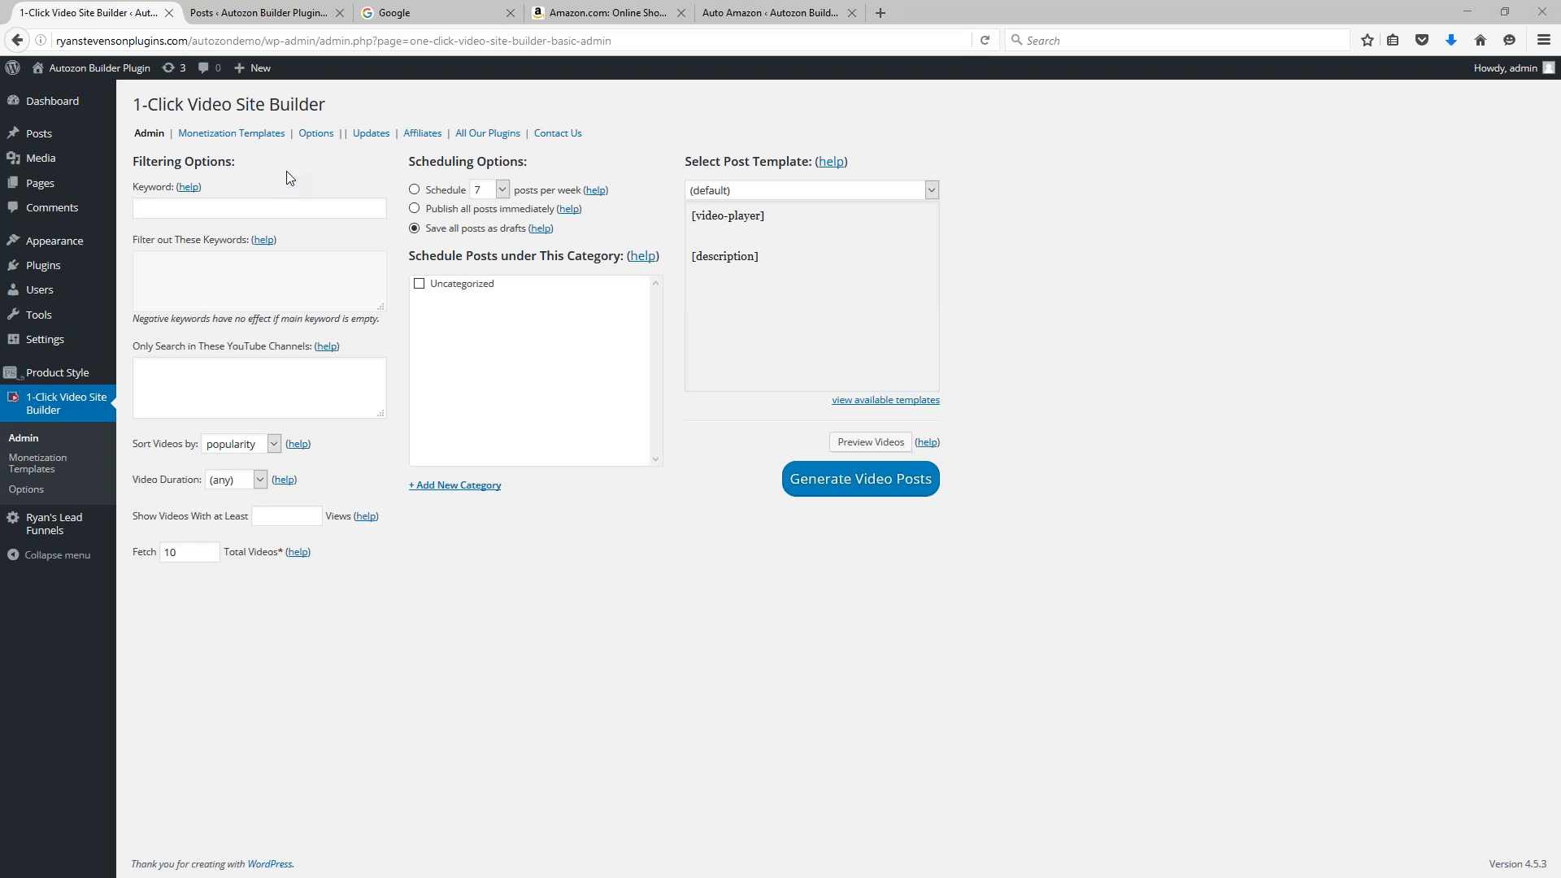
Preview the videos found for the keyword "snow skiing"
click(151, 208)
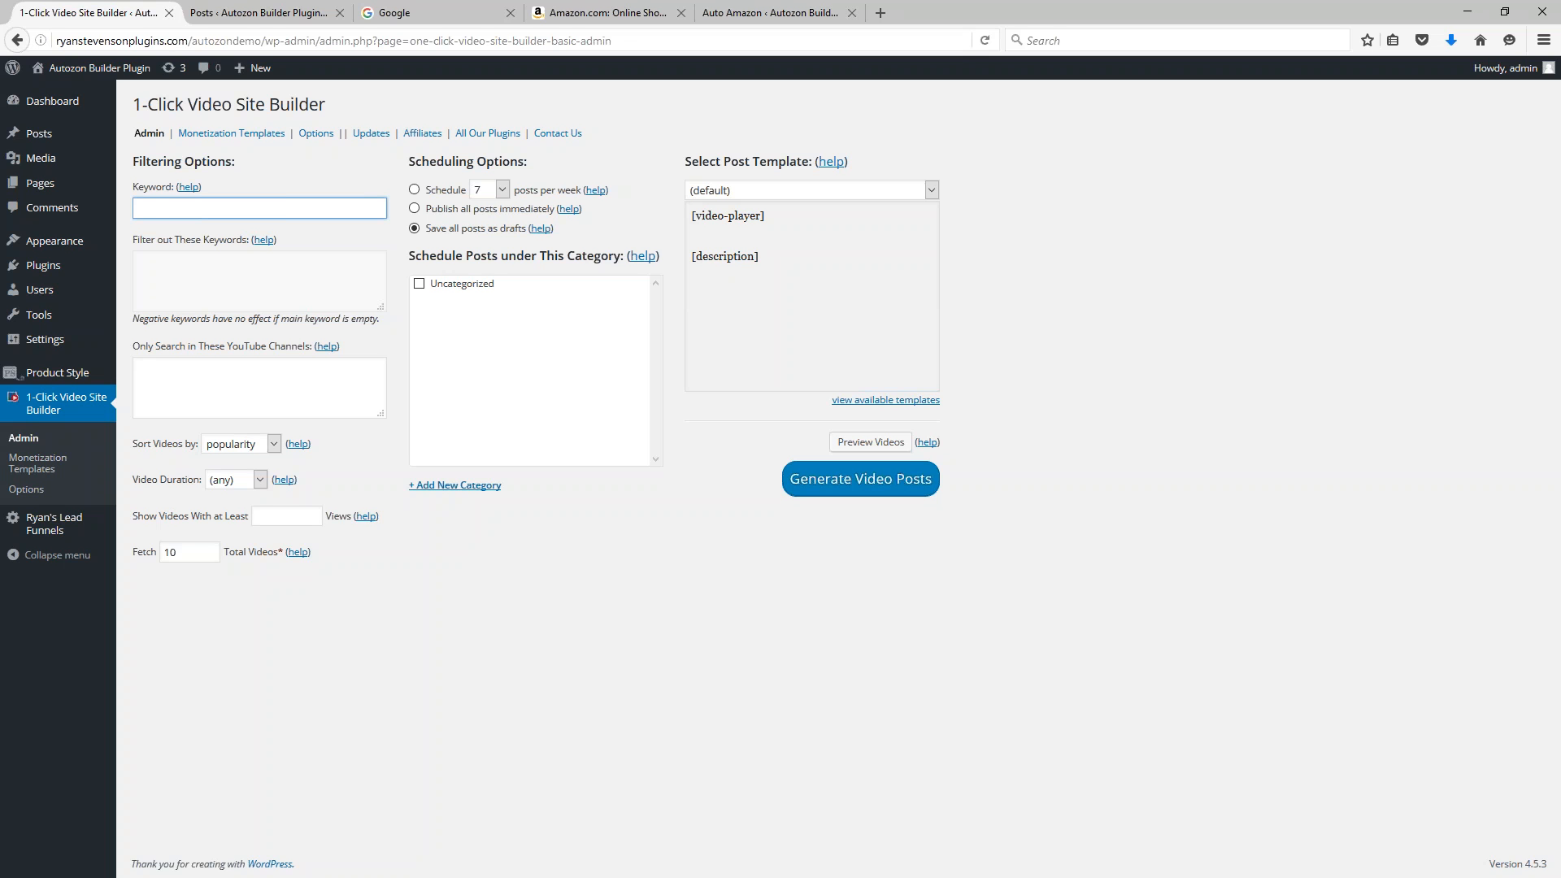
text(ssoc)
key(BackSpace)
key(BackSpace)
key(BackSpace)
text(n)
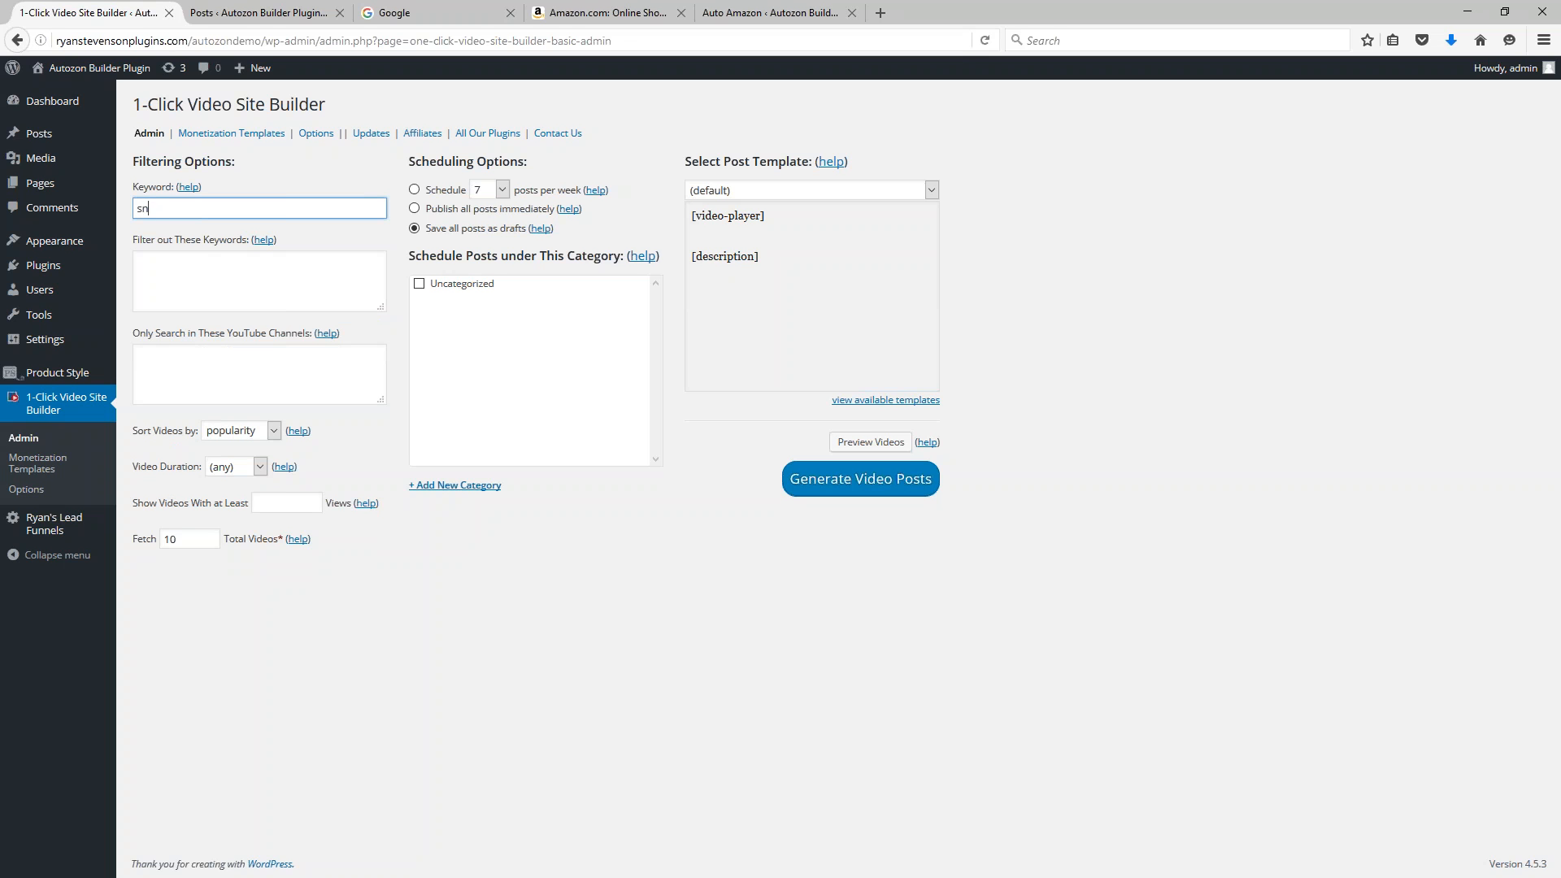
text(ow skiing)
click(869, 452)
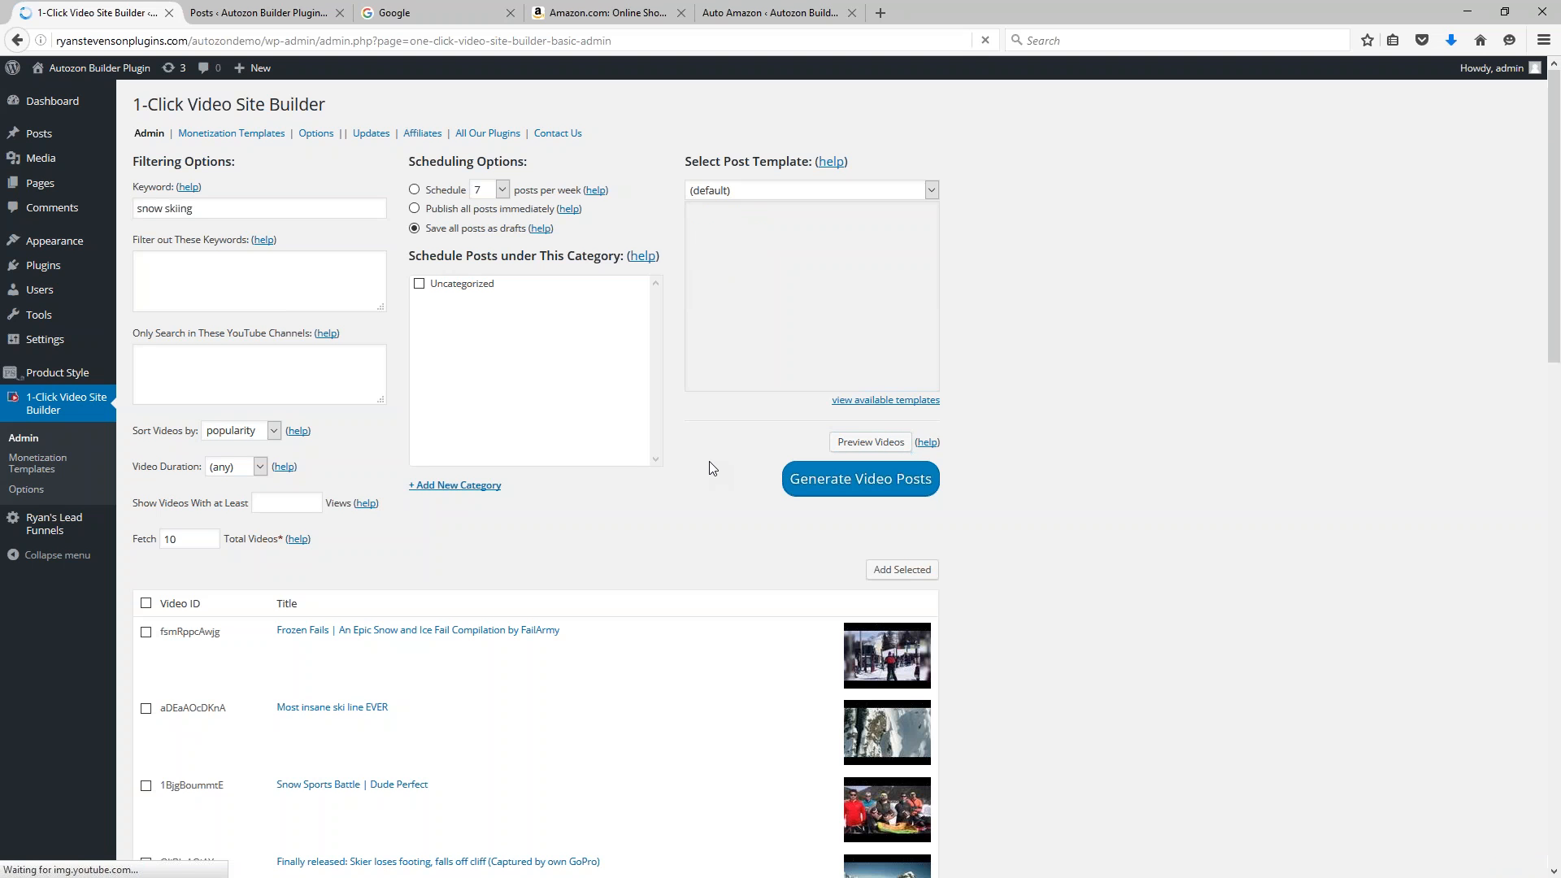
Select the "Carving - Ski Lesson" video from the preview list and add it as a draft post
scroll(709, 462, down, 8)
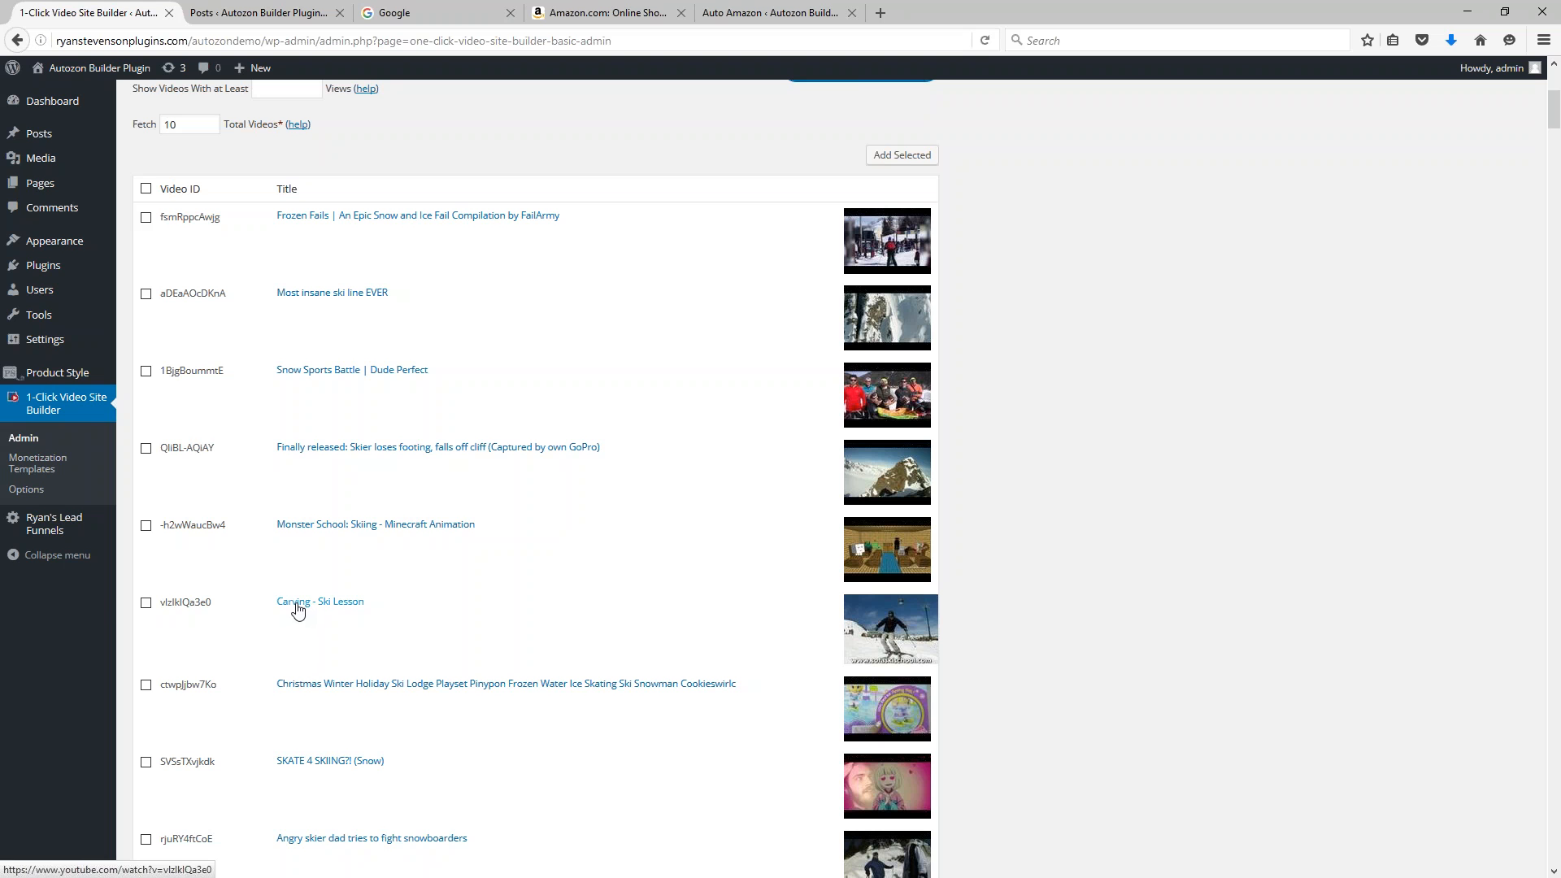
click(147, 603)
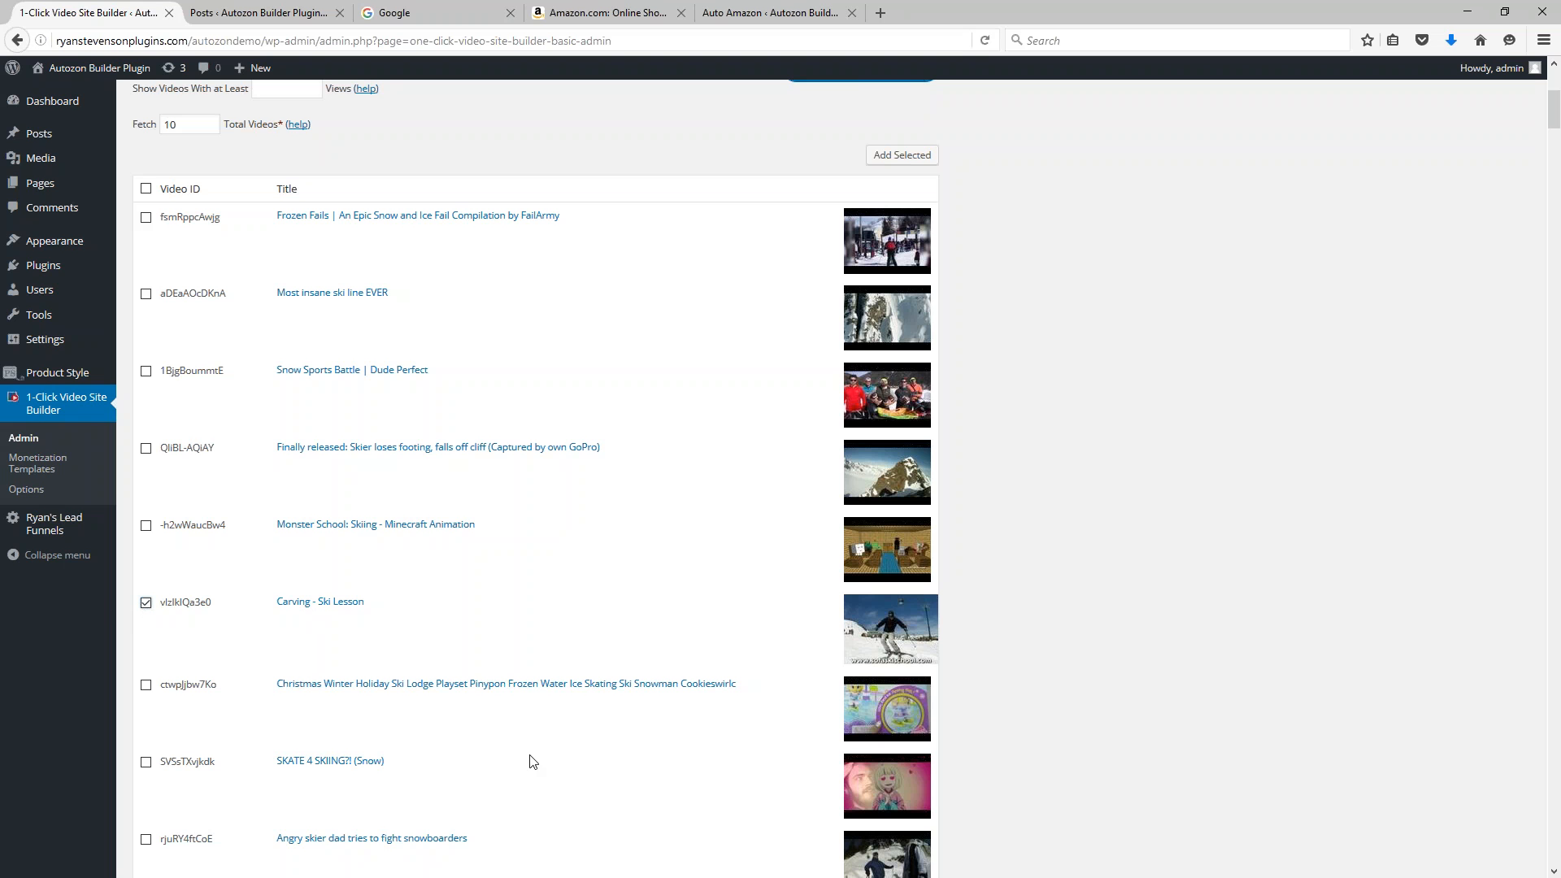
middle_click(1067, 442)
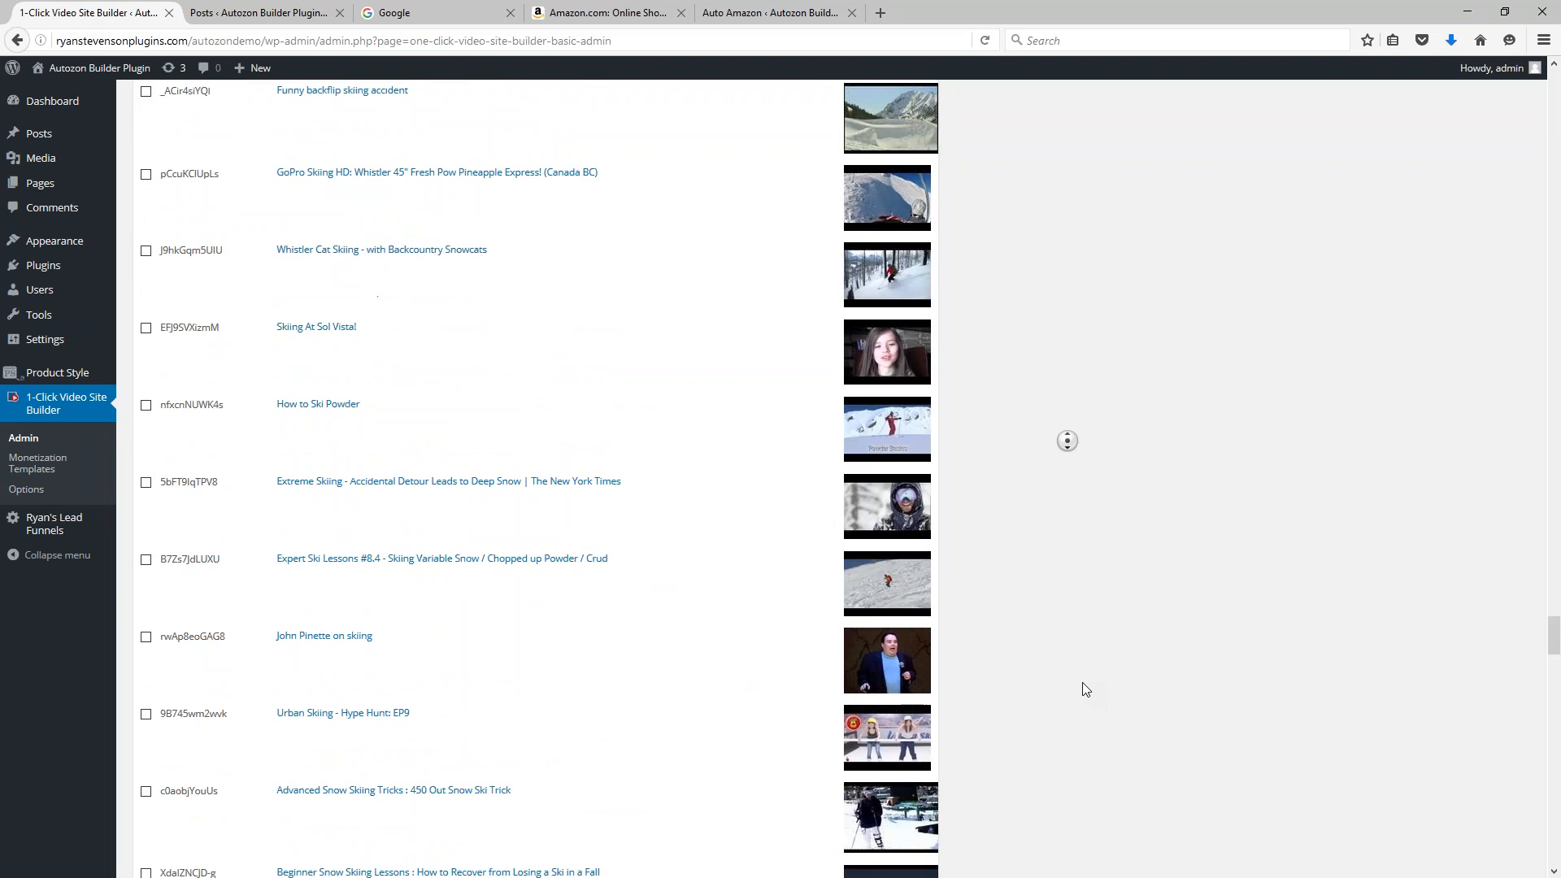
middle_click(1082, 688)
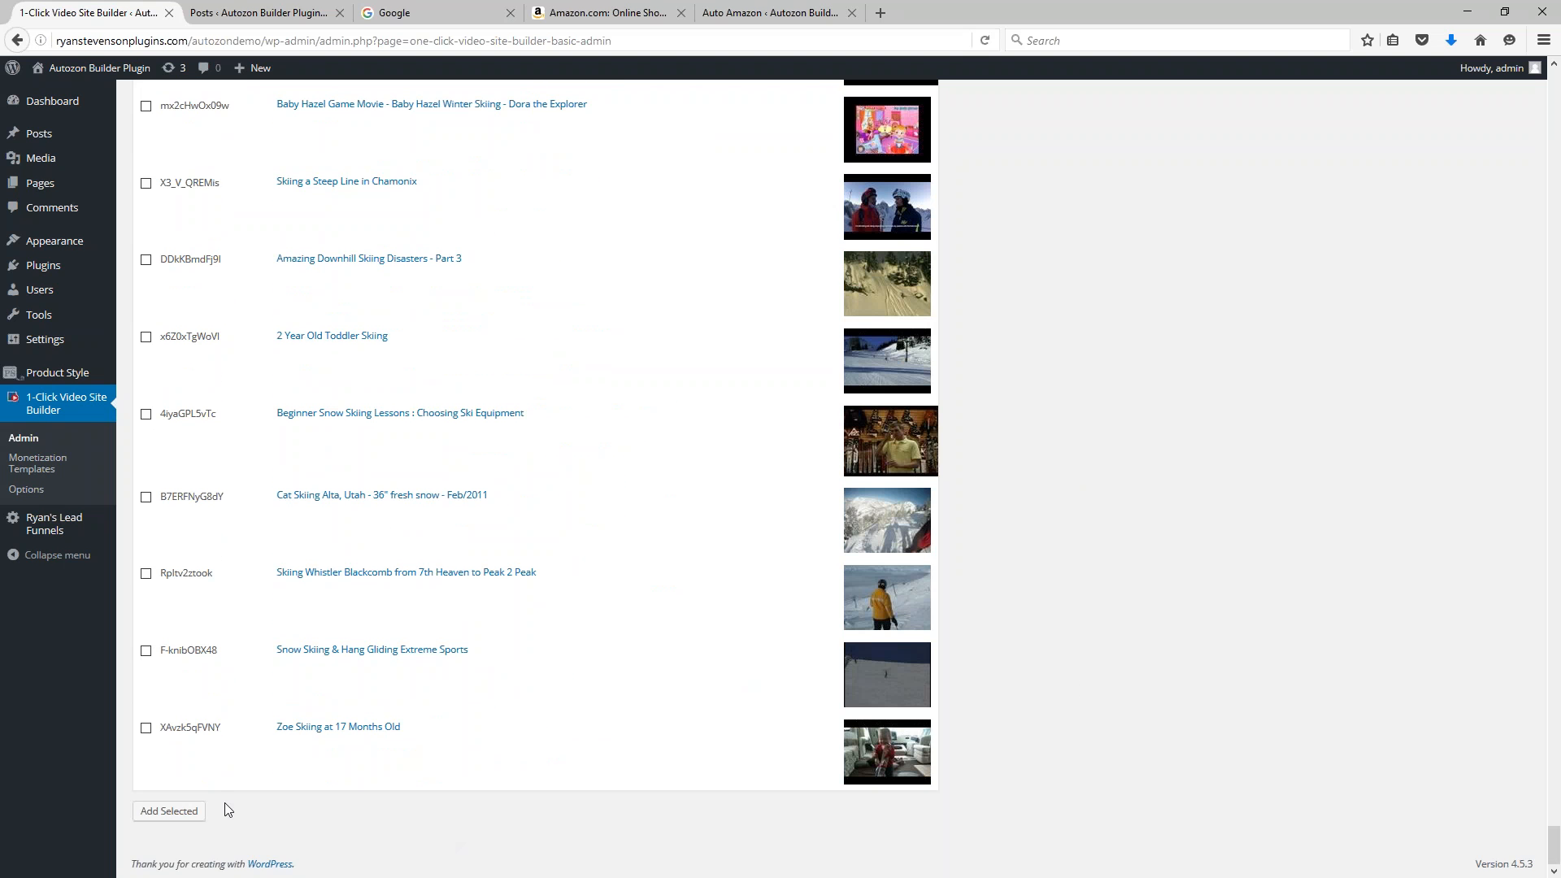
click(163, 816)
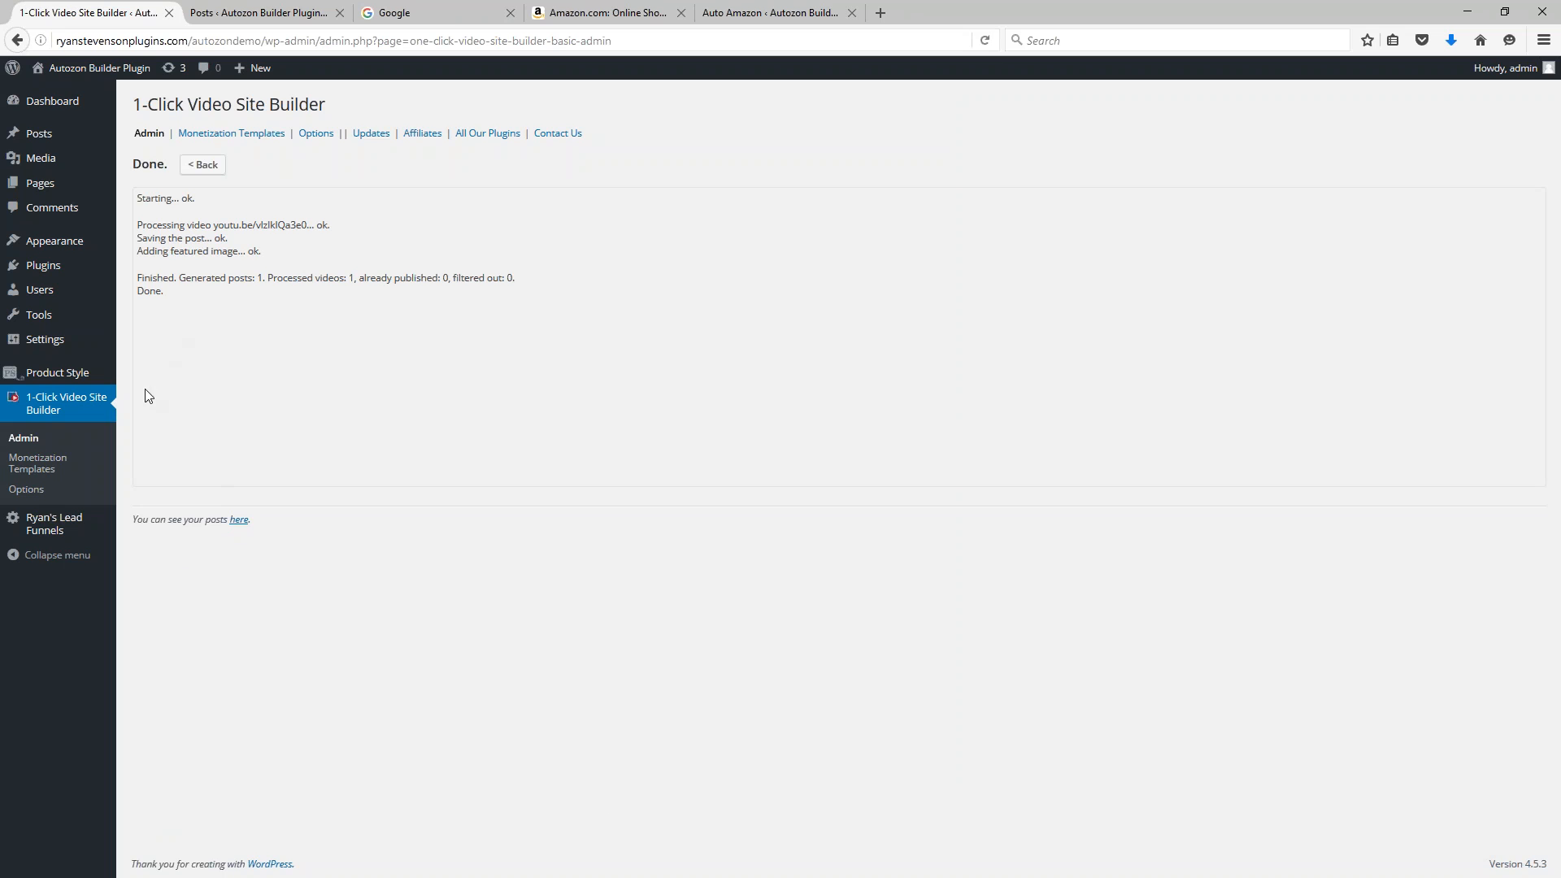
Open the list of generated posts and preview the "Carving – Ski Lesson" draft in a new tab
click(238, 520)
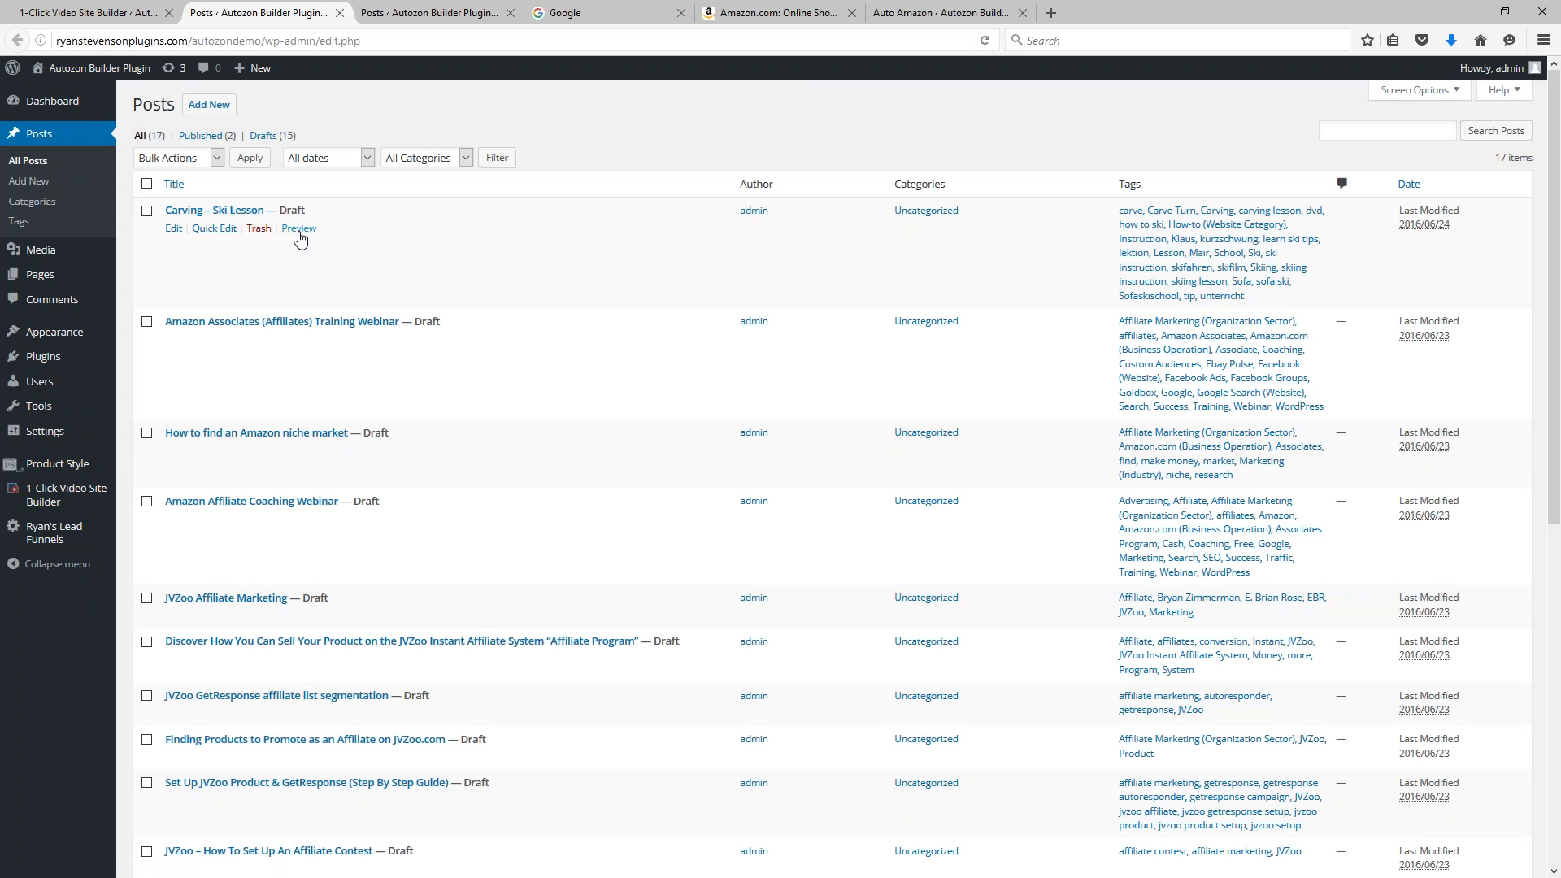
right_click(299, 235)
click(366, 246)
click(431, 12)
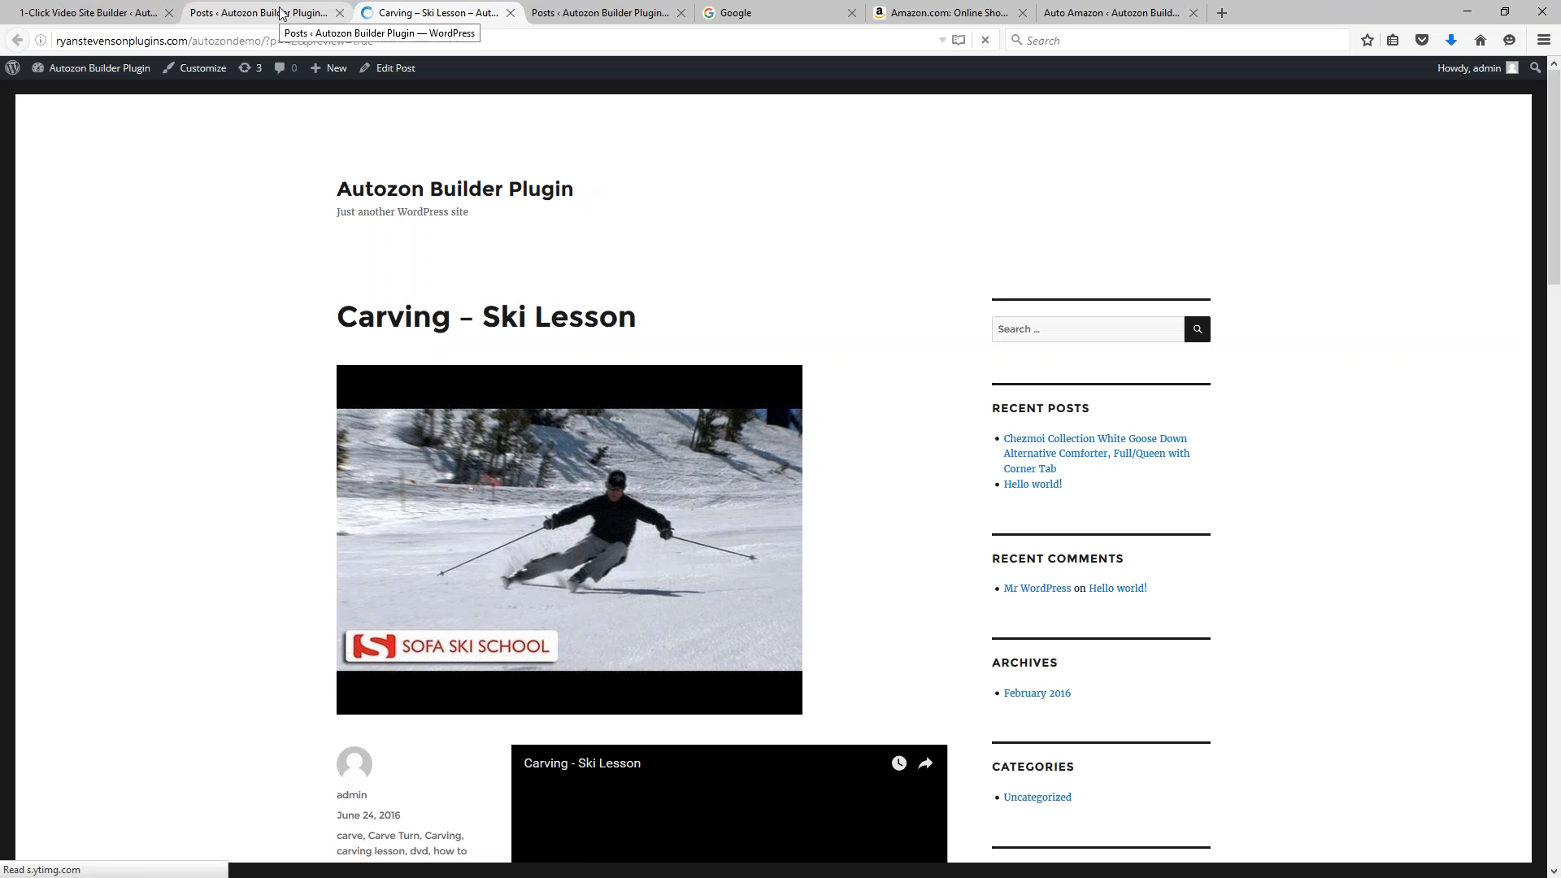
Examine the previewed ski lesson post, including its title, featured image, embedded video and imported description
scroll(752, 233, down, 10)
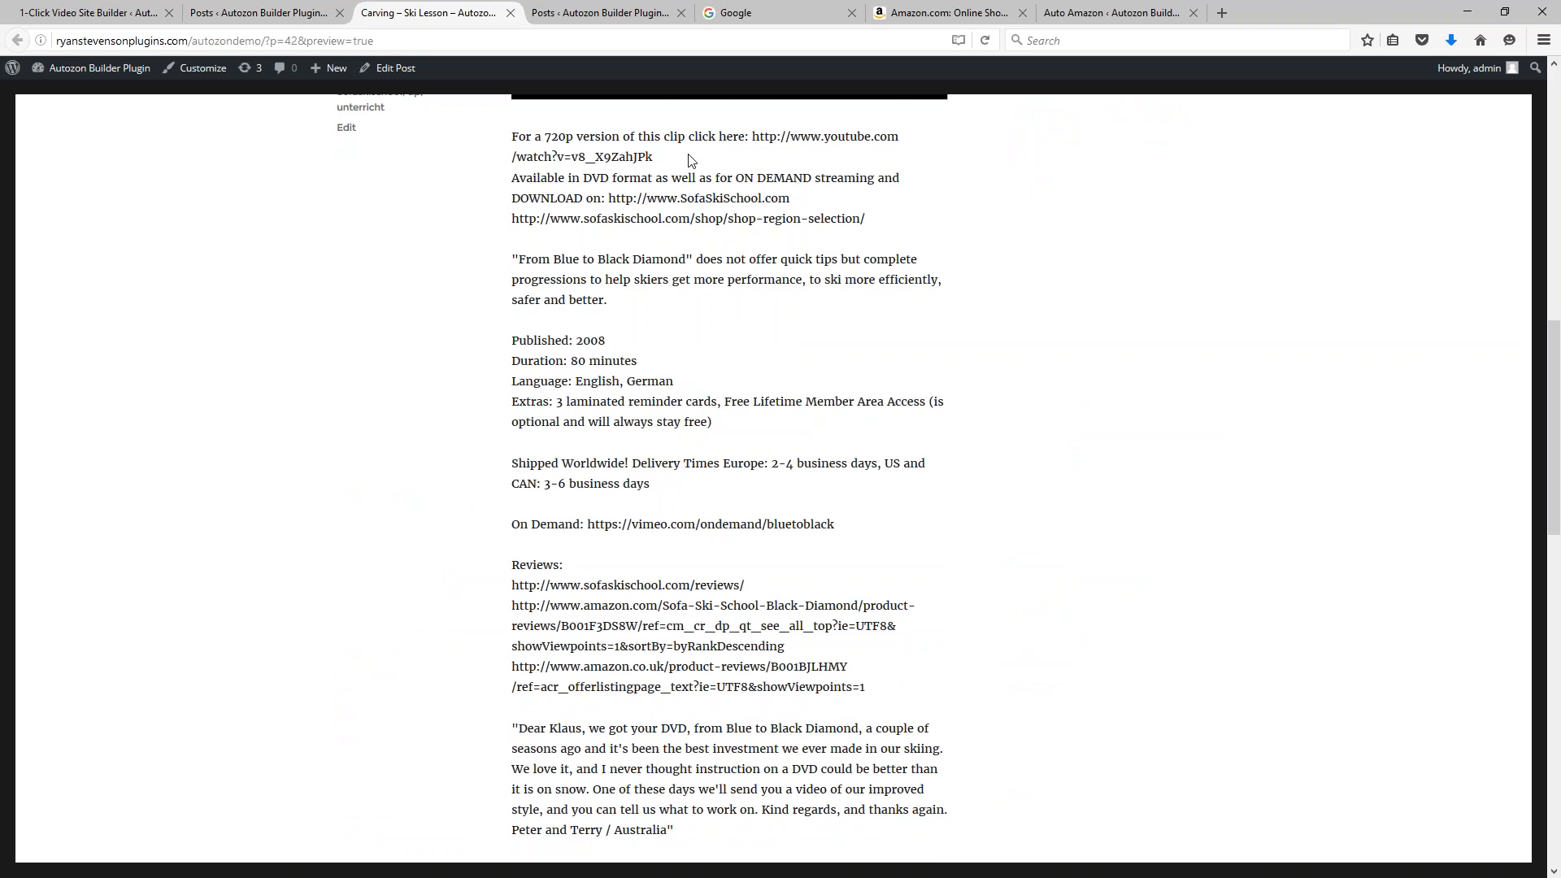
scroll(610, 250, down, 7)
scroll(611, 250, up, 12)
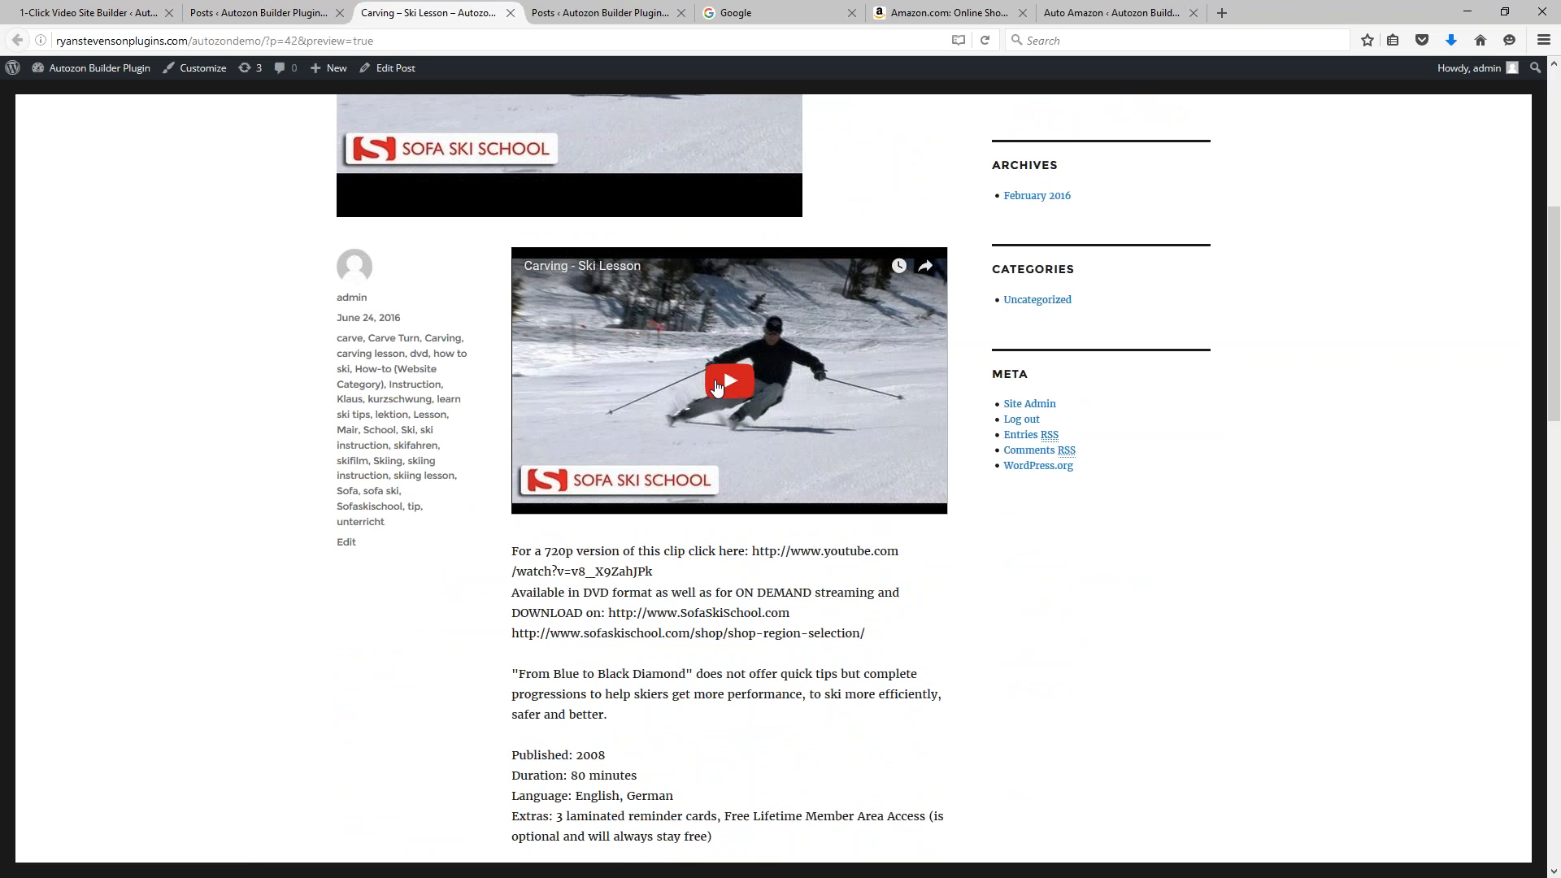
scroll(803, 586, down, 2)
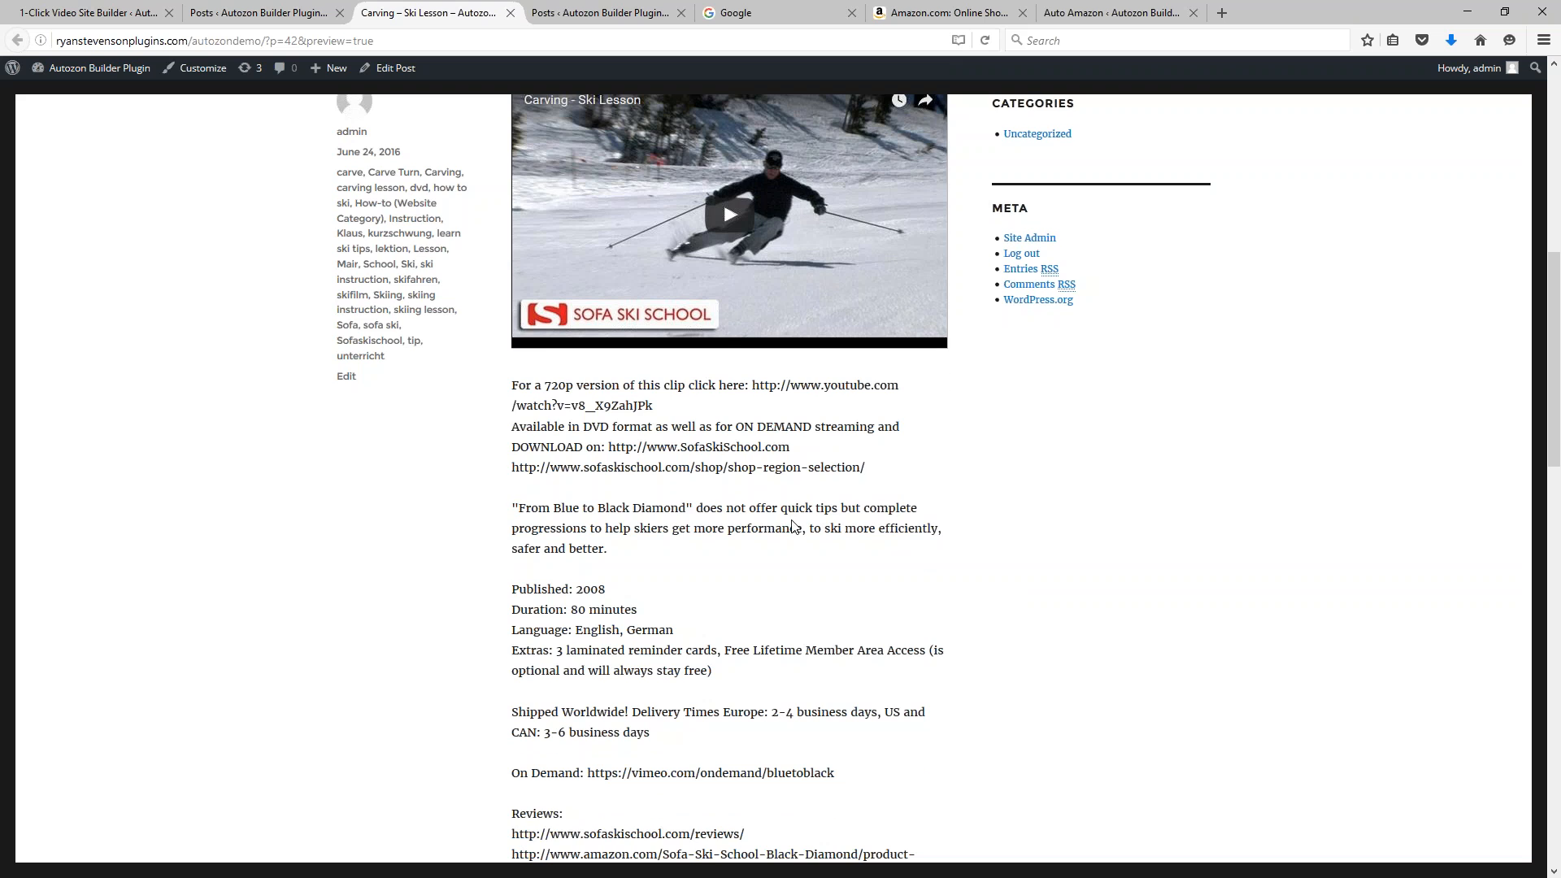
scroll(793, 527, up, 6)
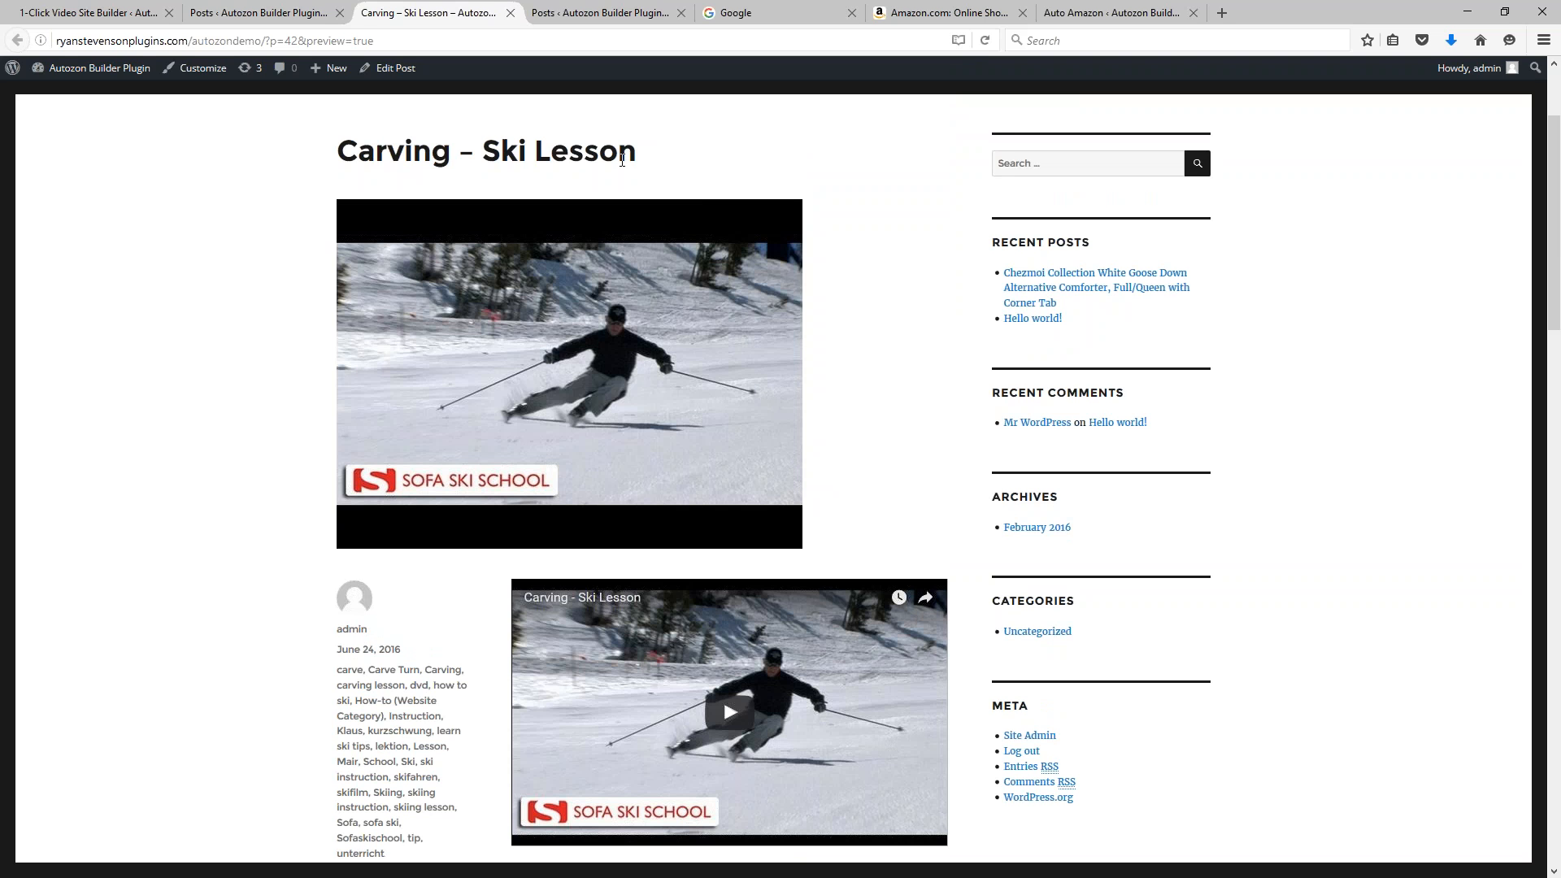
scroll(927, 240, down, 5)
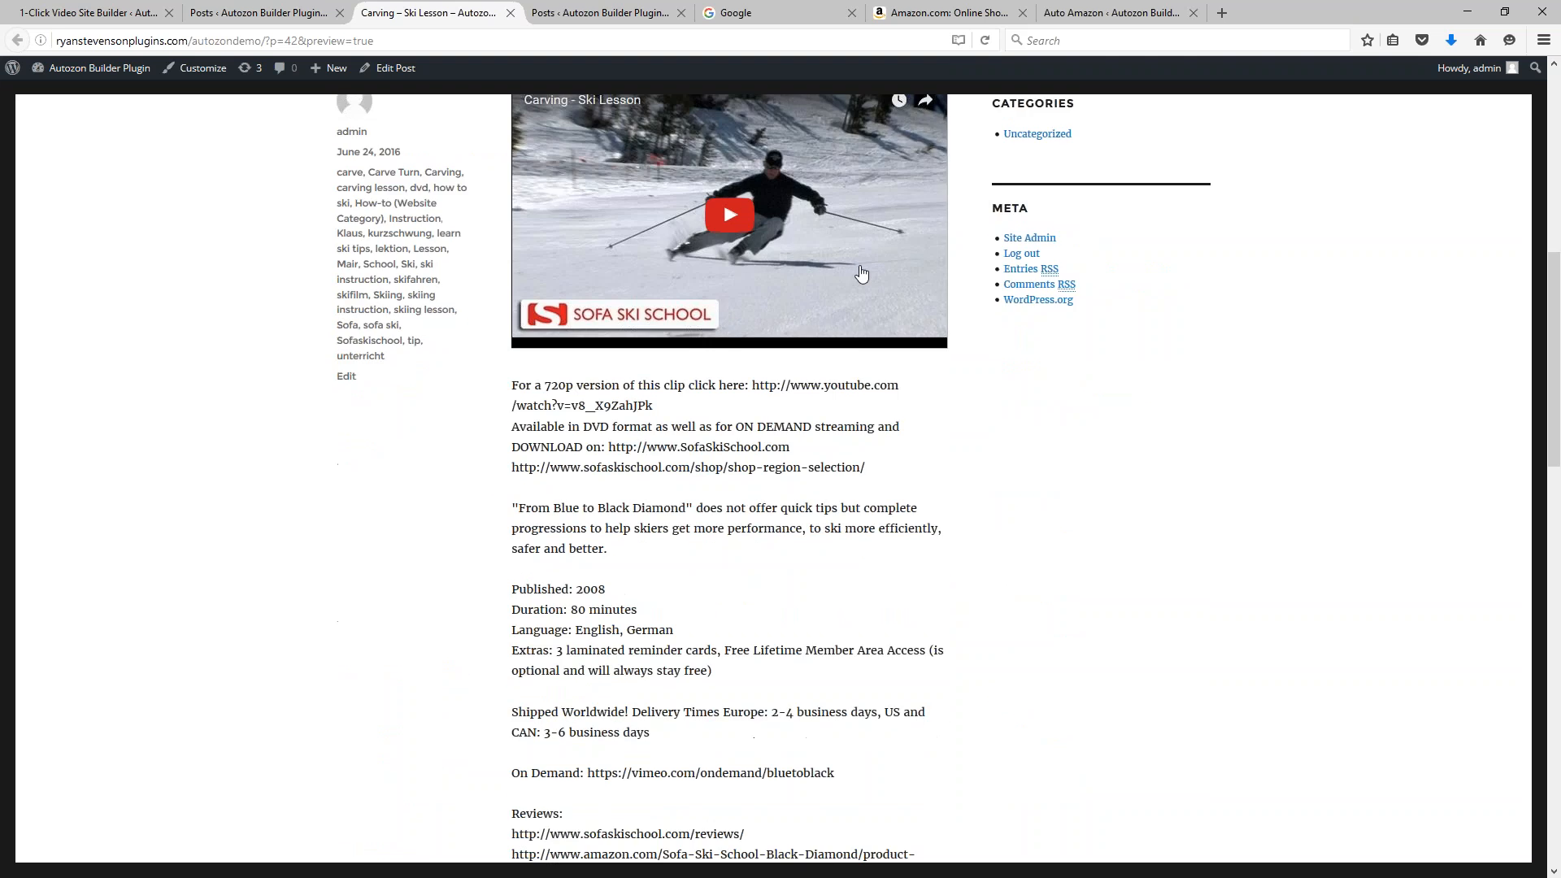
scroll(448, 126, up, 7)
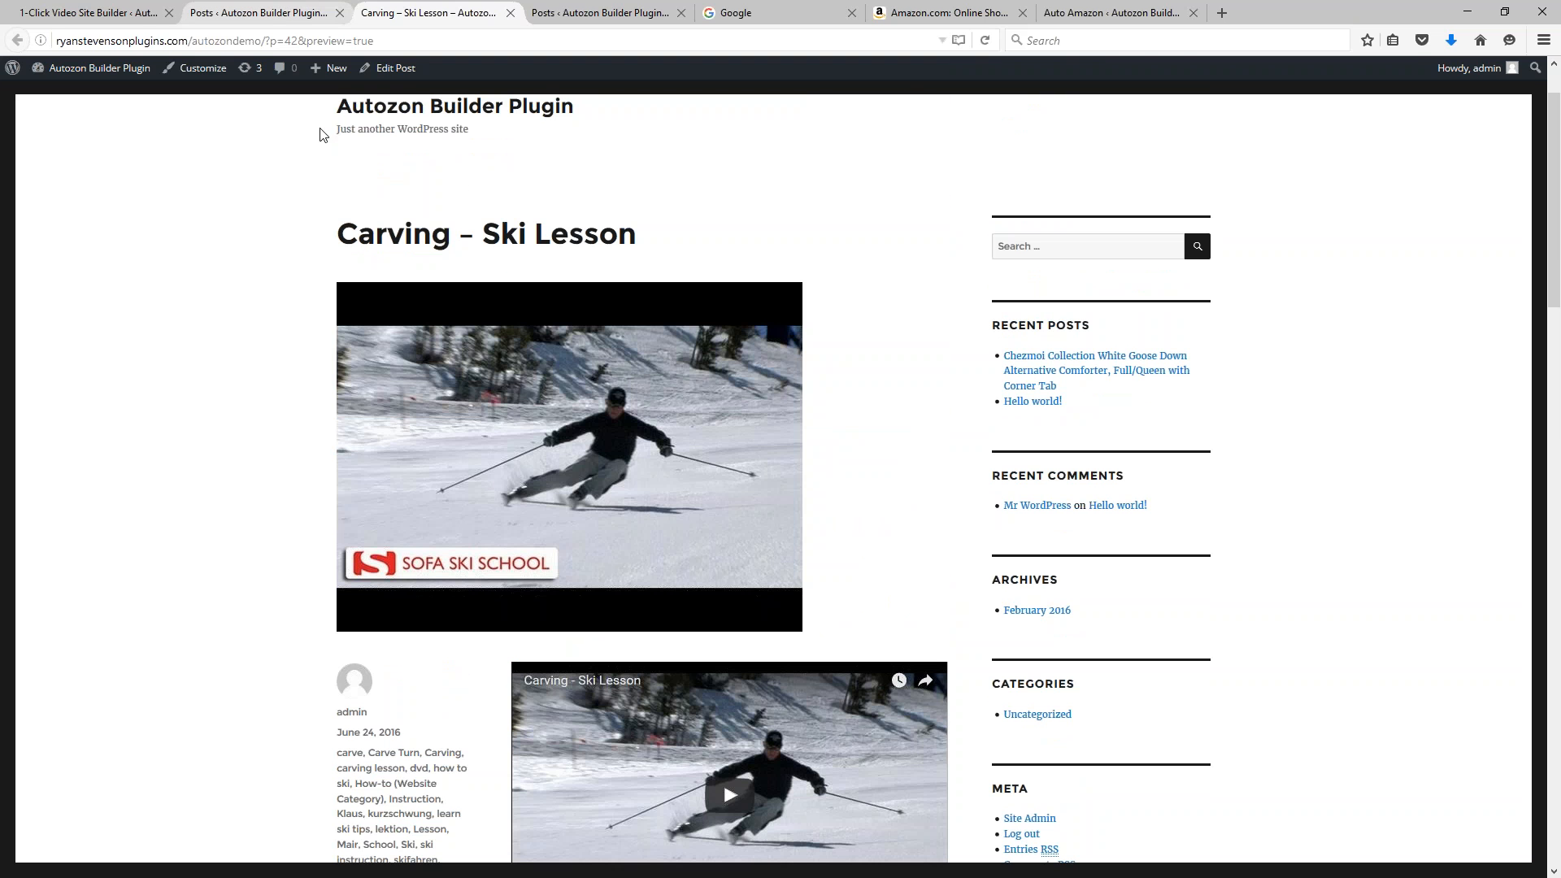
Open the previewed ski lesson post for editing in a new tab
right_click(385, 67)
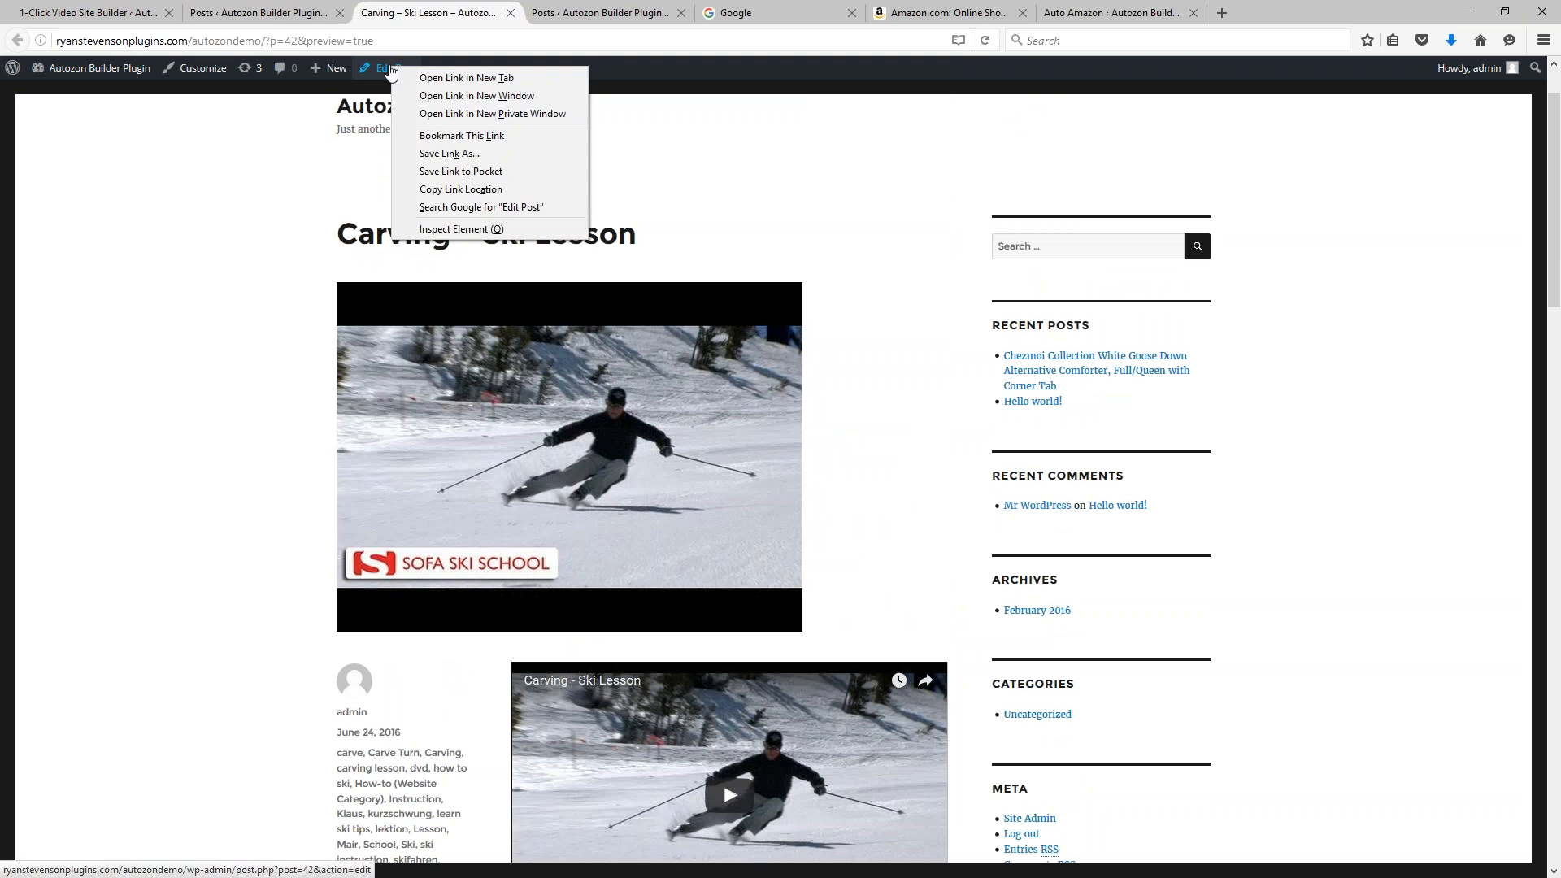
click(456, 74)
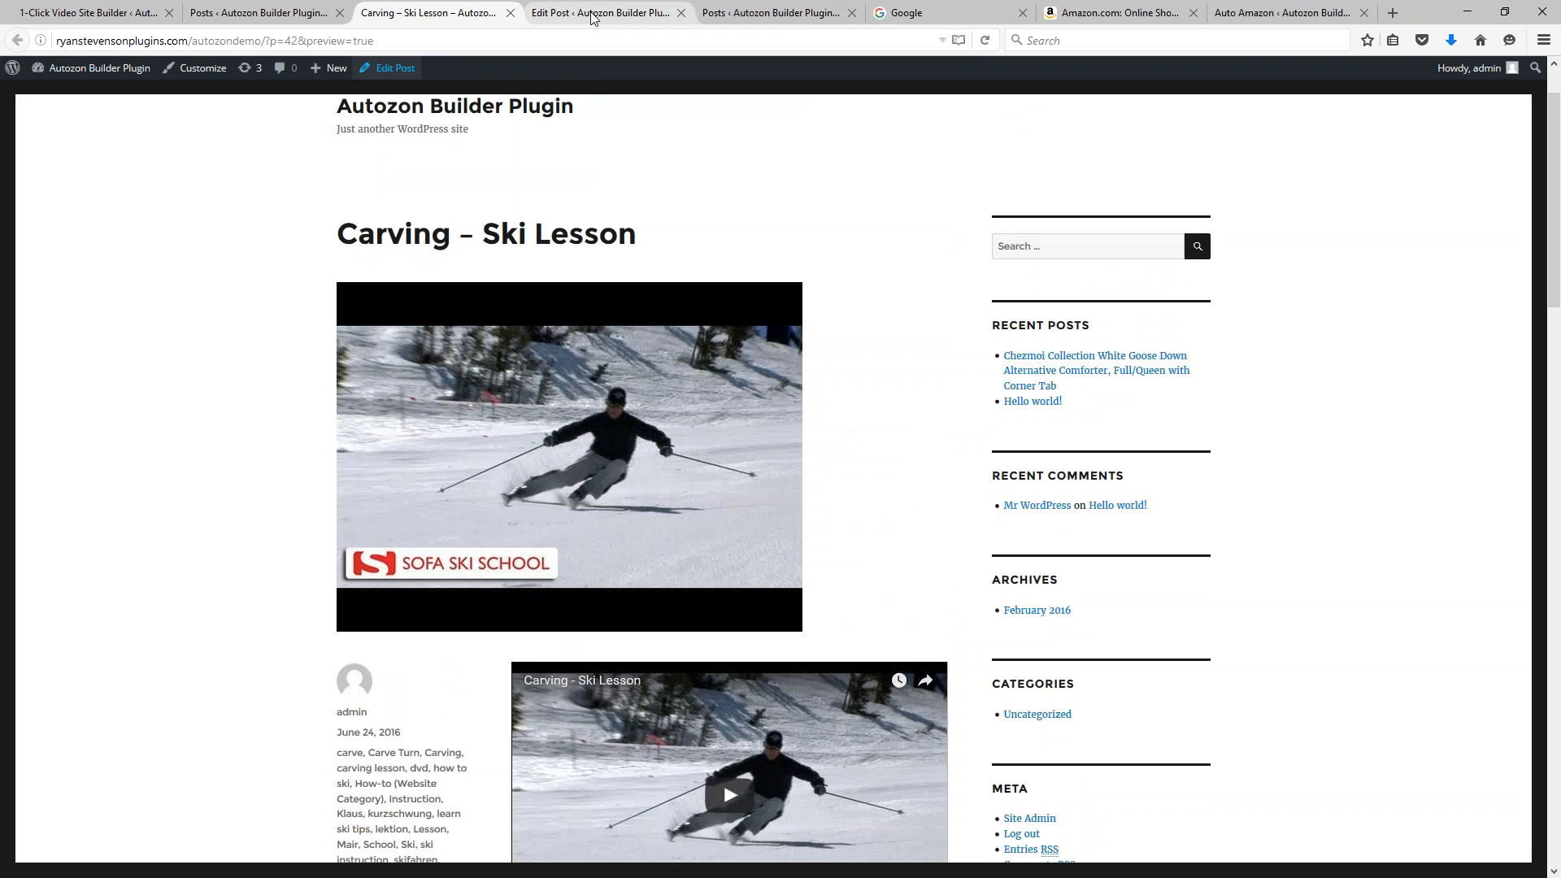
click(593, 14)
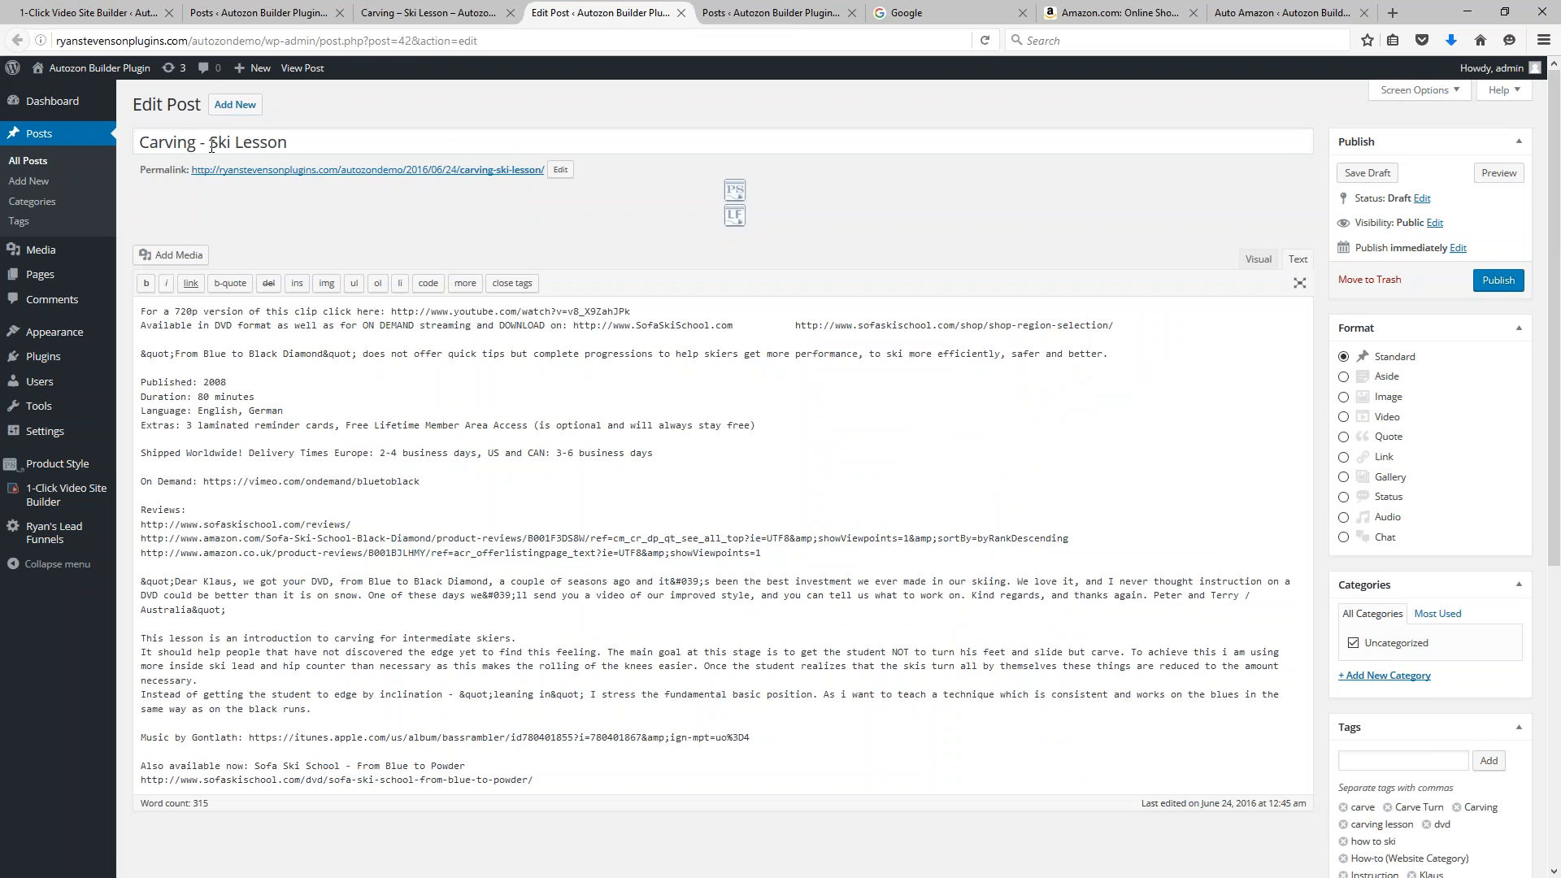
Change the post title to "Snow Skiing Lesson #1 - Carving"
drag(210, 146, 40, 138)
text(Snow Sk)
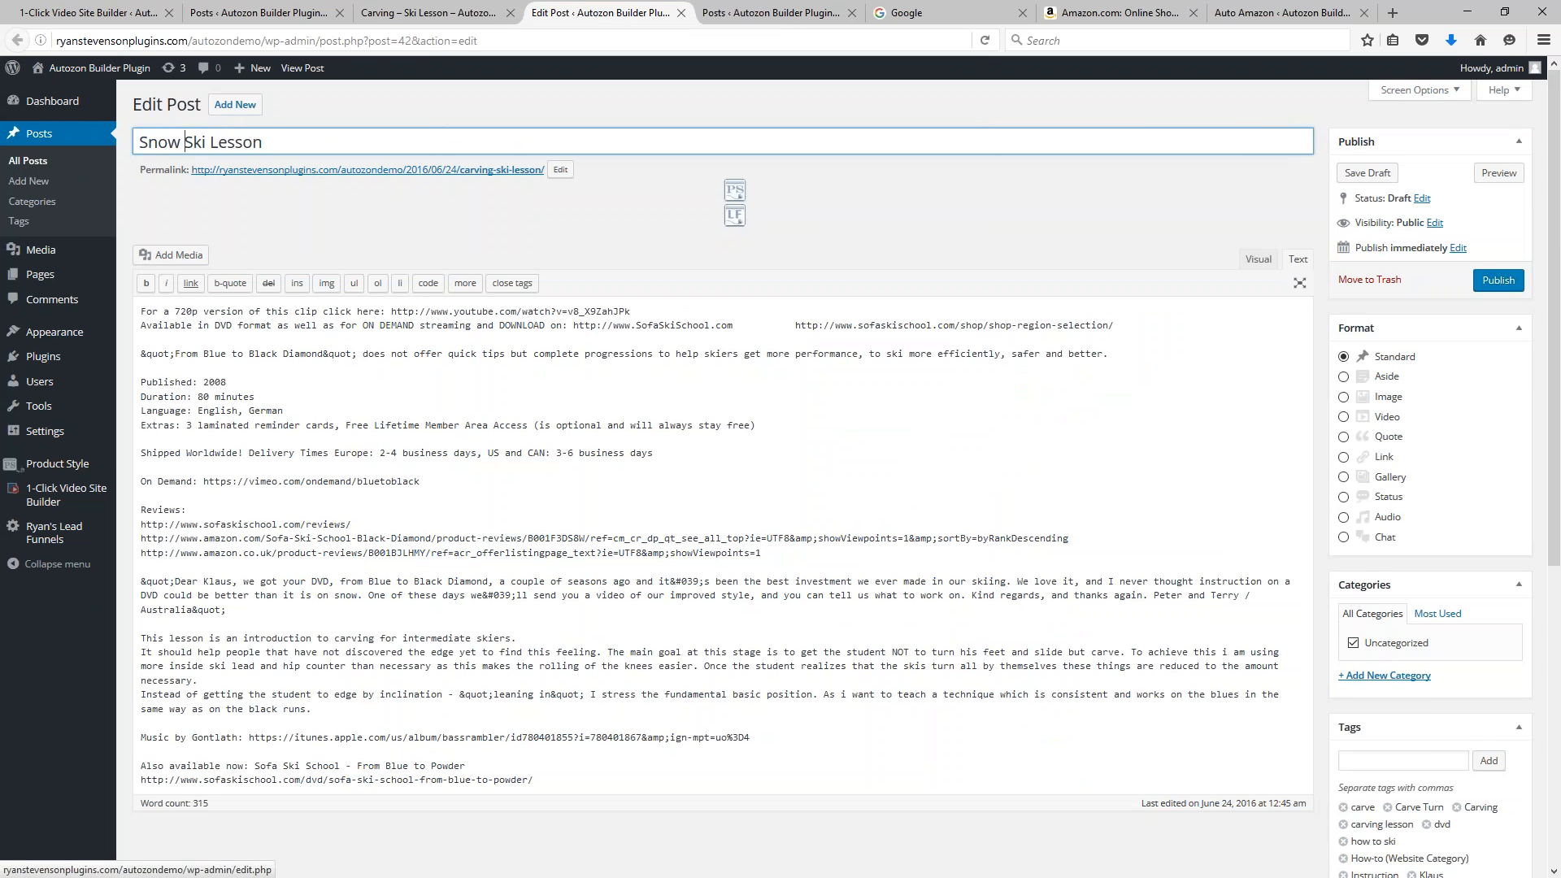
text(iing)
key(End)
text(#1 - Carving)
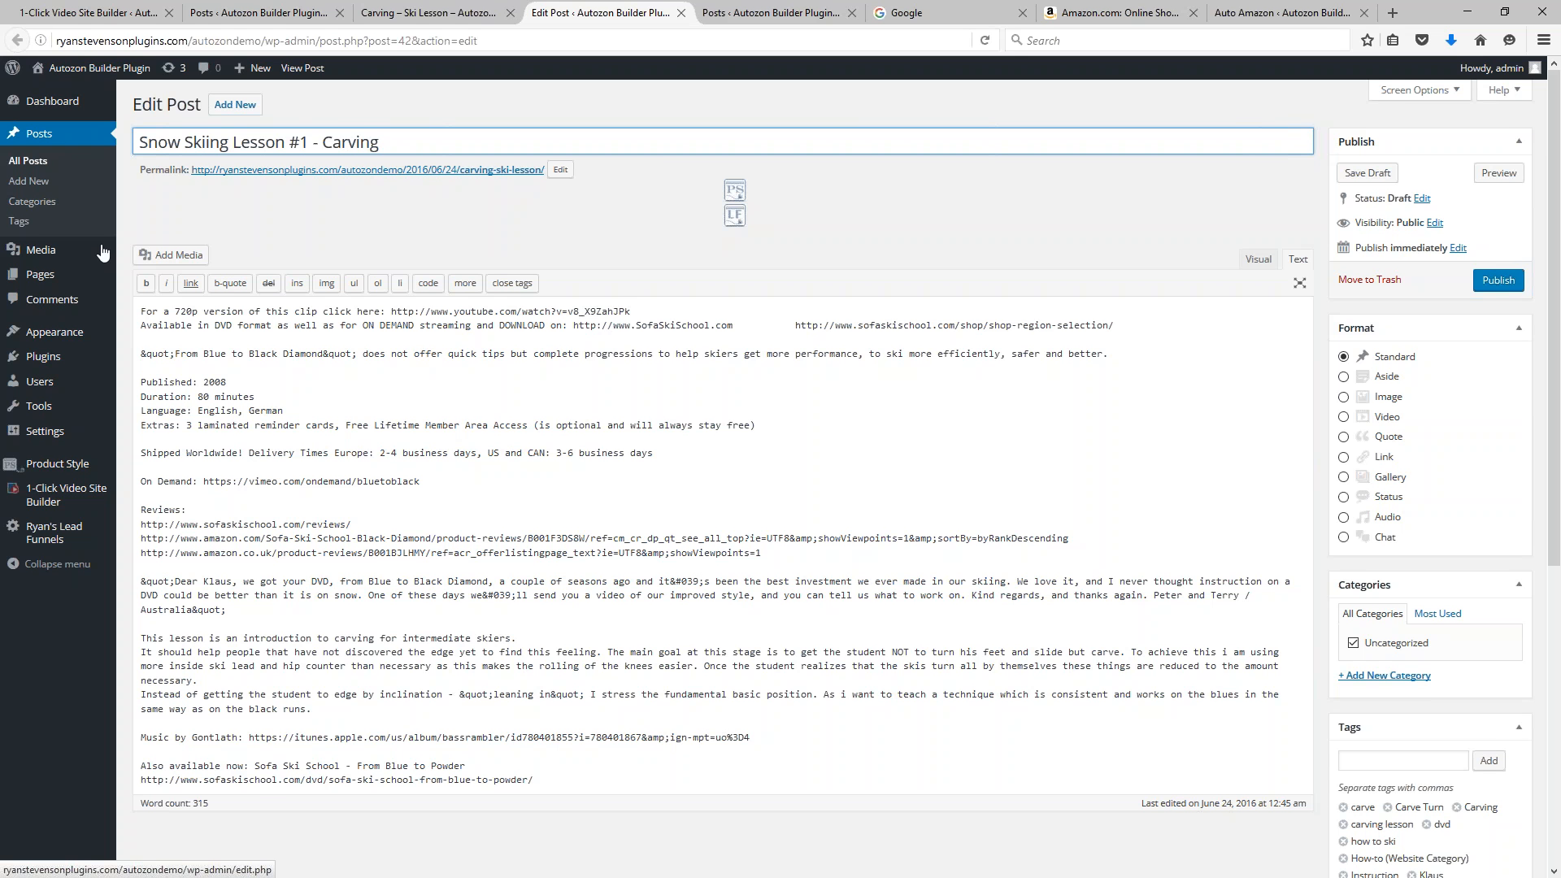
click(584, 218)
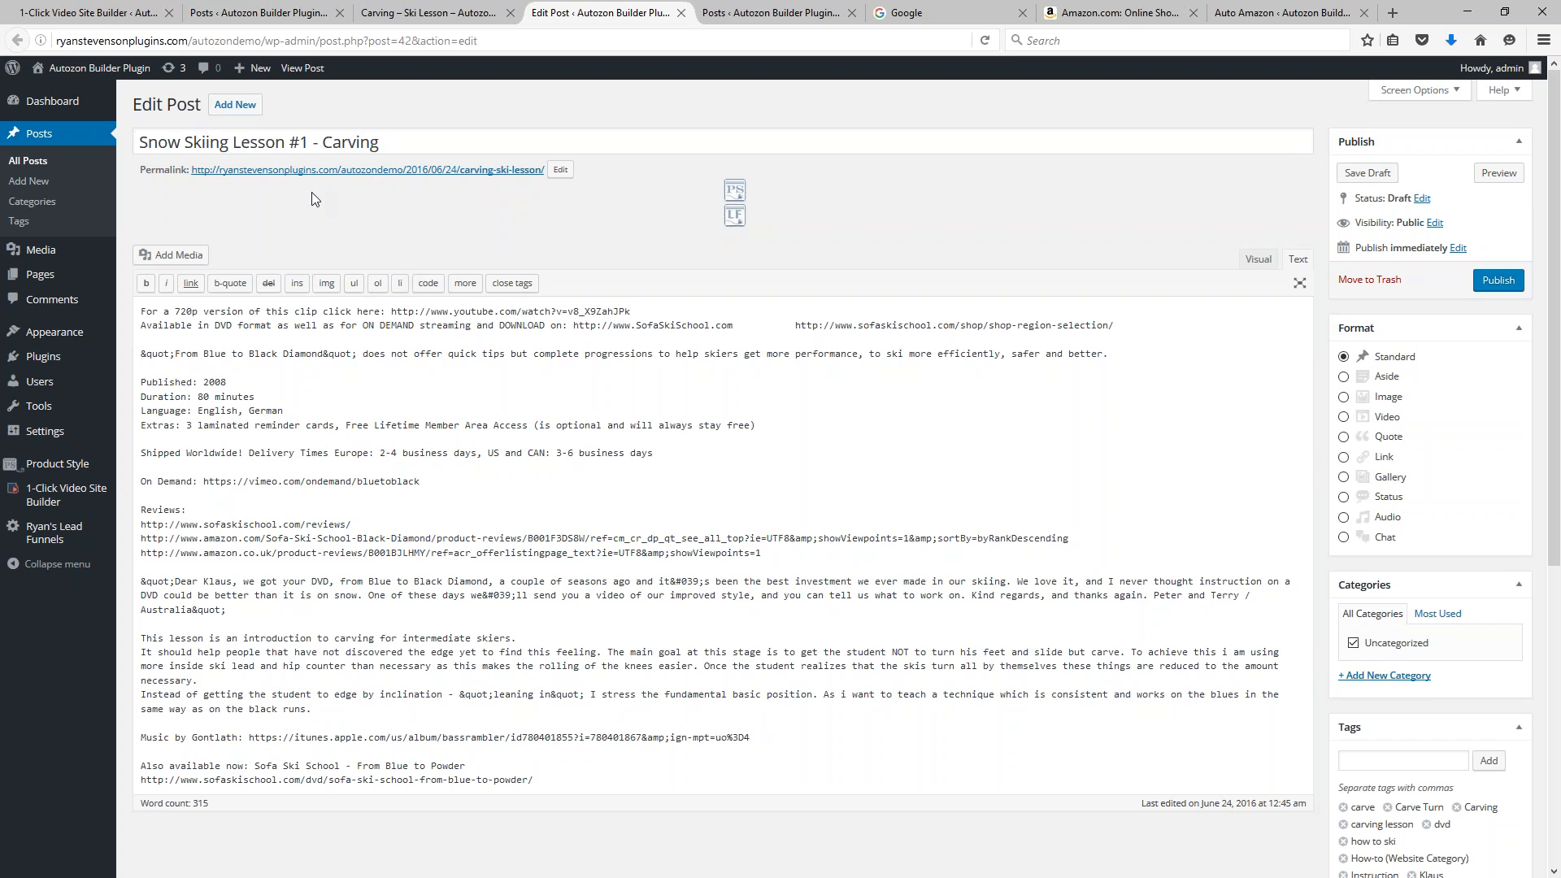
drag(311, 143, 284, 142)
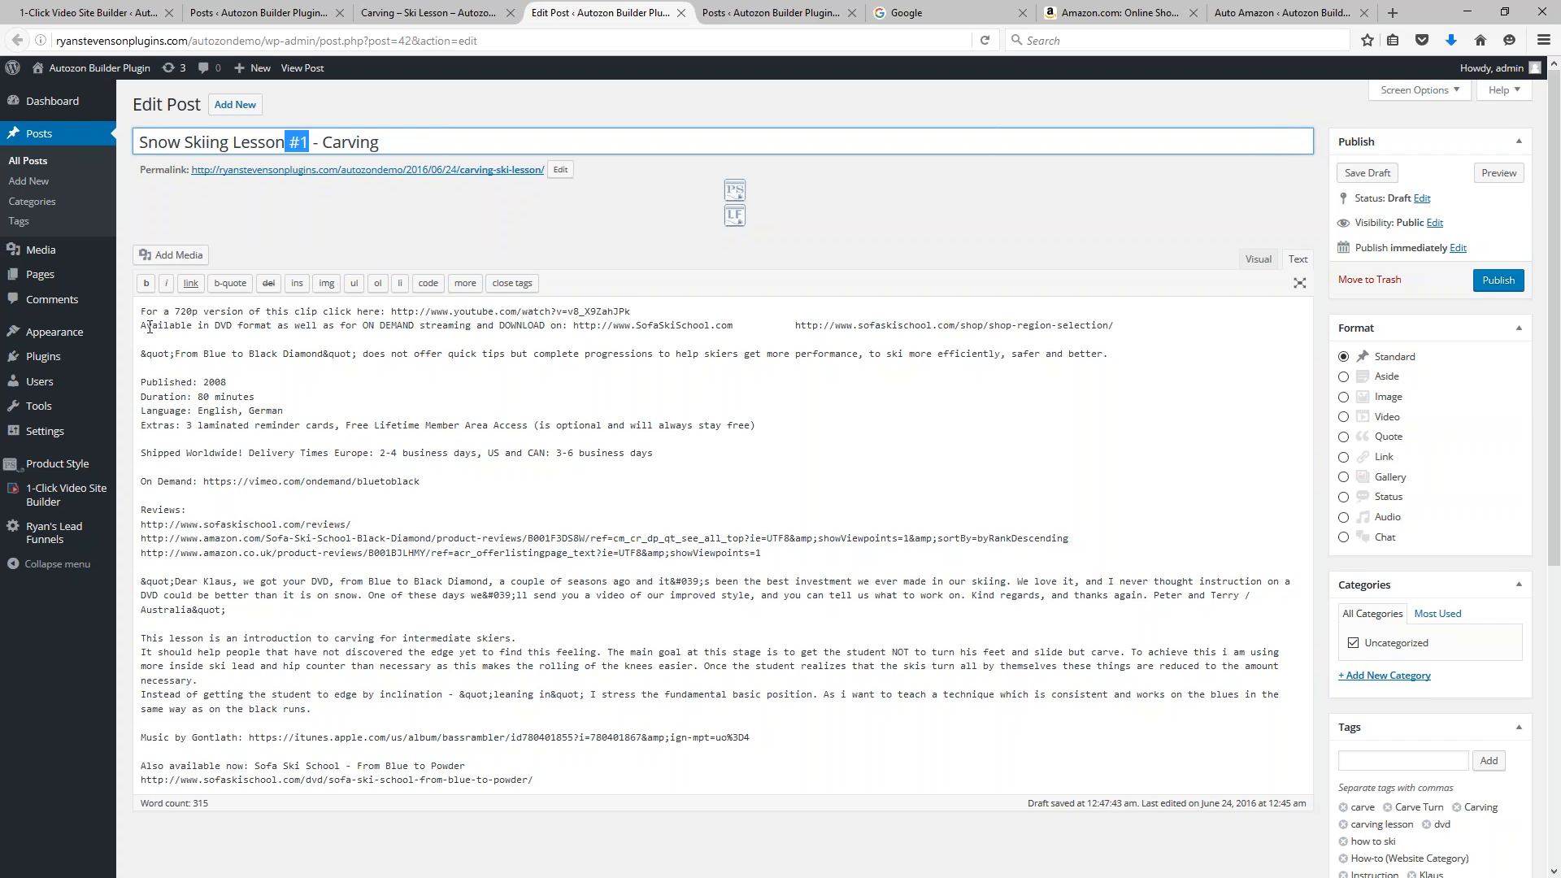
Delete the promotional text above "This lesson is an introduction" and the music and DVD lines at the end of the post
drag(140, 308, 543, 608)
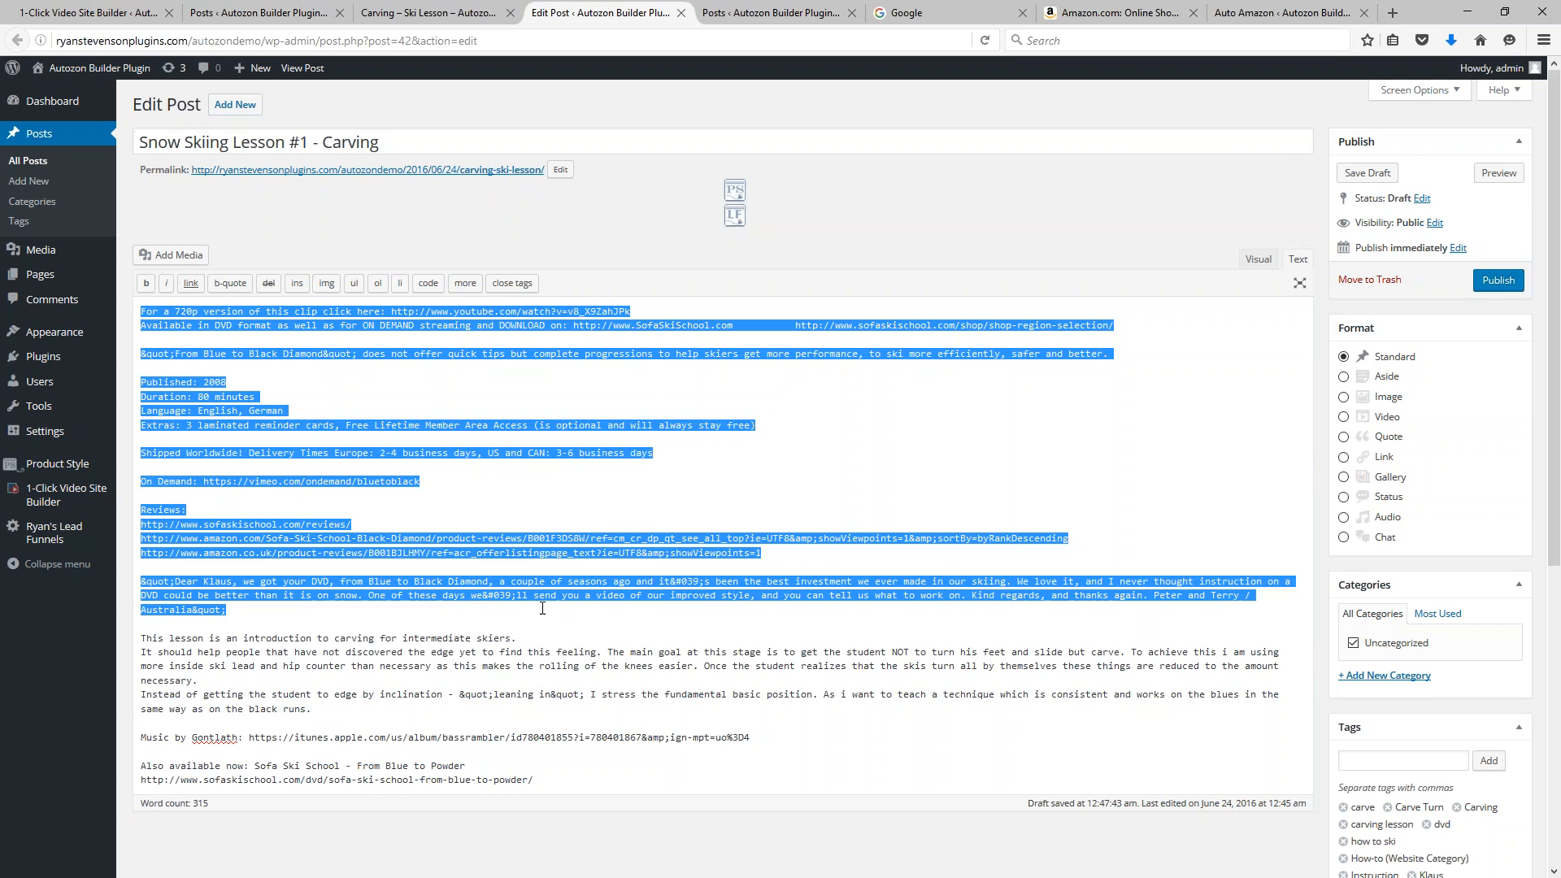
drag(426, 619, 288, 629)
scroll(279, 509, down, 3)
key(BackSpace)
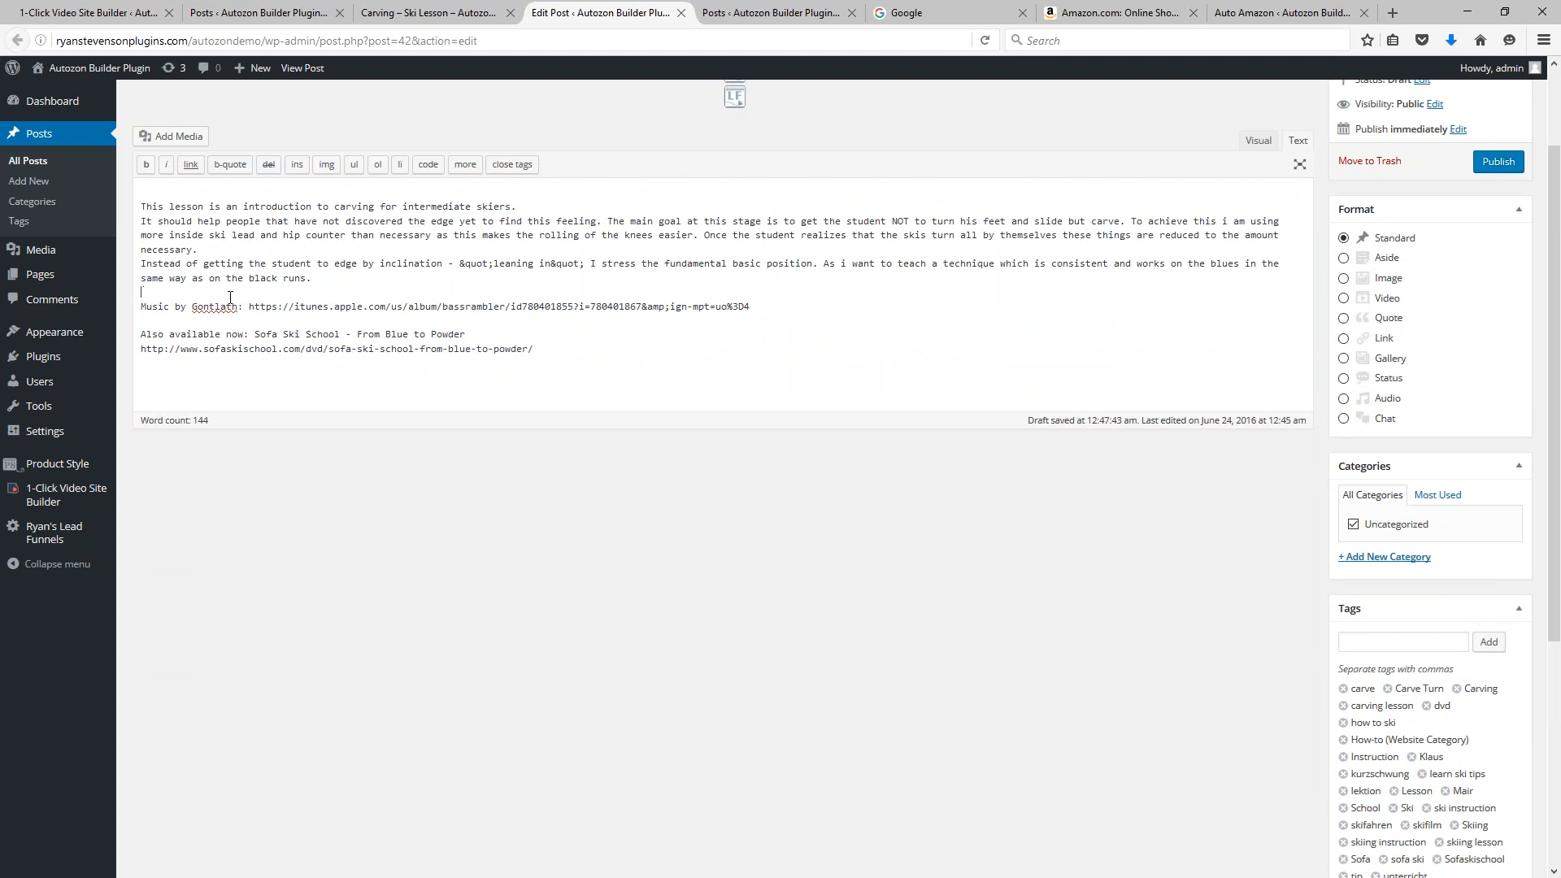
drag(230, 297, 568, 359)
key(BackSpace)
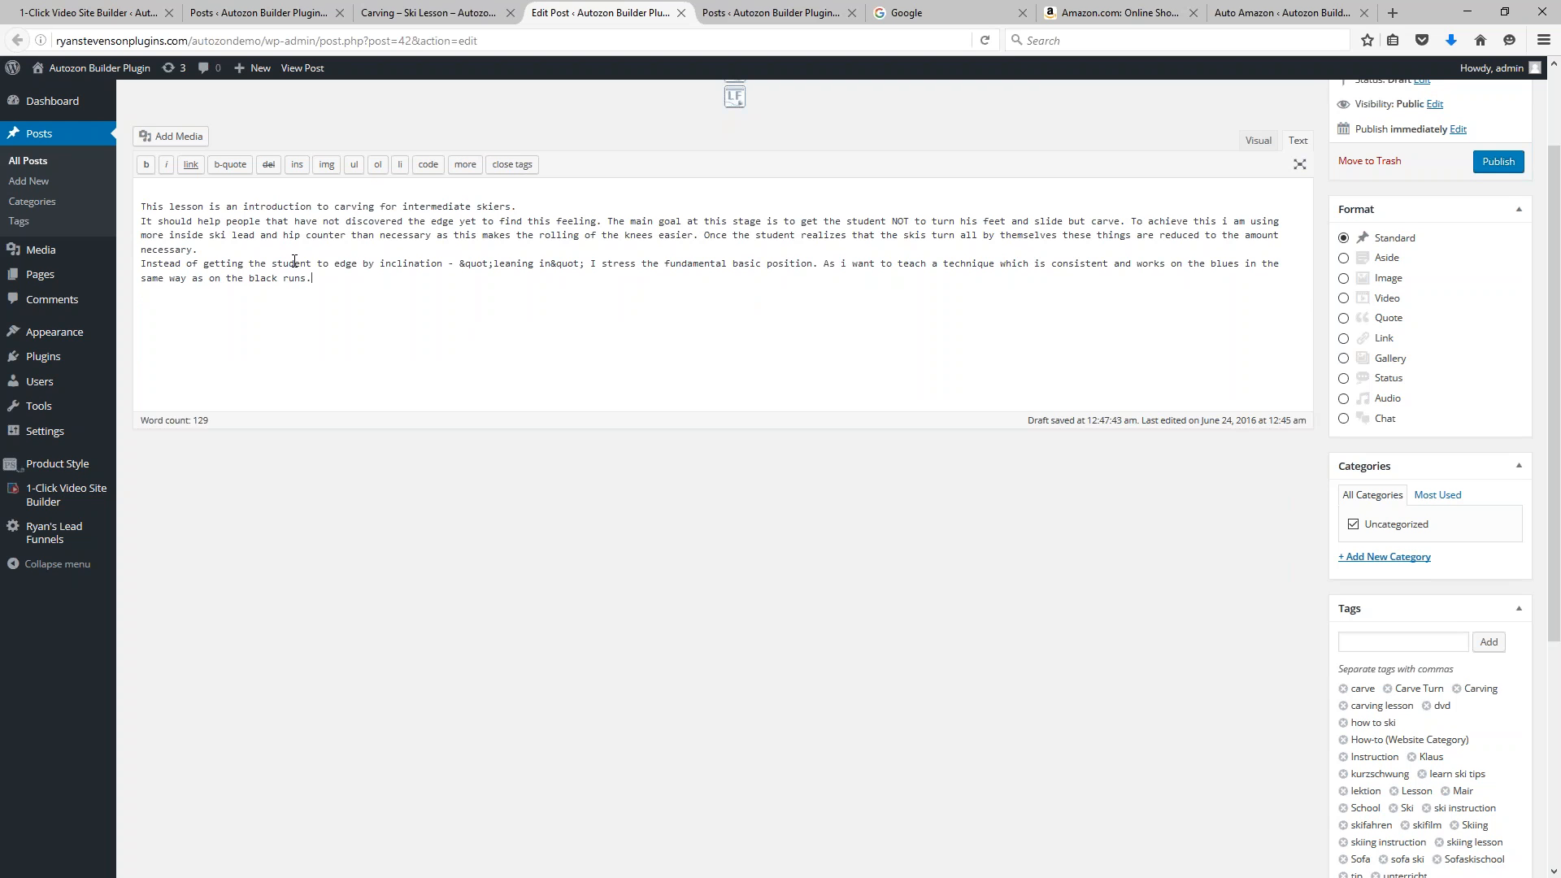
Remove the empty first line of the post body and separate its three paragraphs with blank lines
click(200, 249)
key(Return)
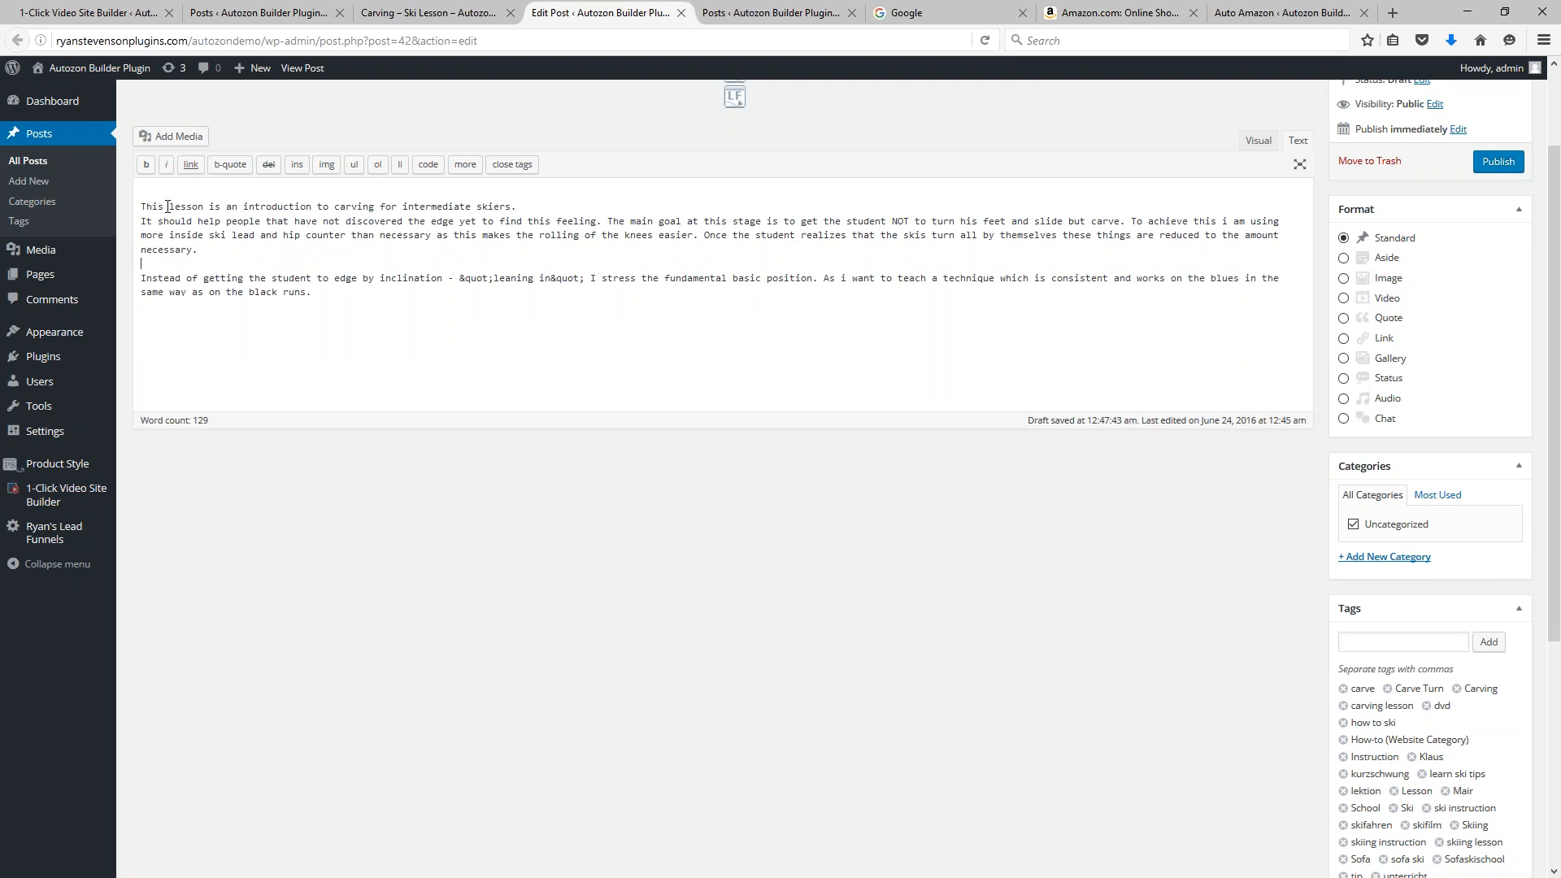
scroll(146, 199, up, 2)
click(146, 318)
key(Delete)
click(538, 310)
key(Return)
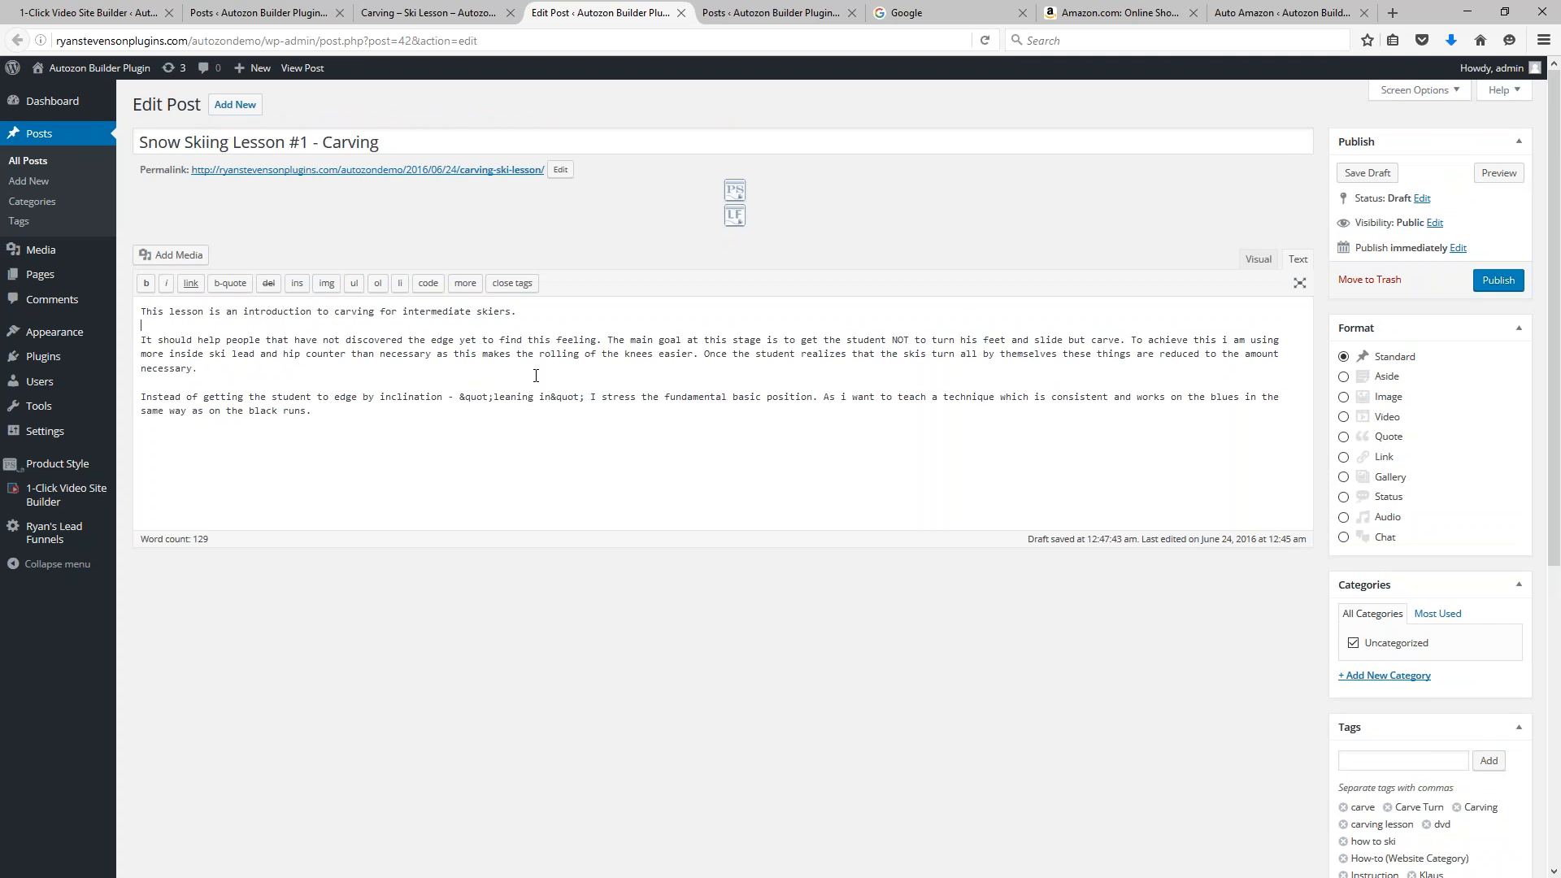
key(BackSpace)
Insert four new lines above the introductory sentence and enter the placeholder "Unique content here" on the first one
click(142, 313)
key(Return)
key(Return)
key(Return)
key(Return)
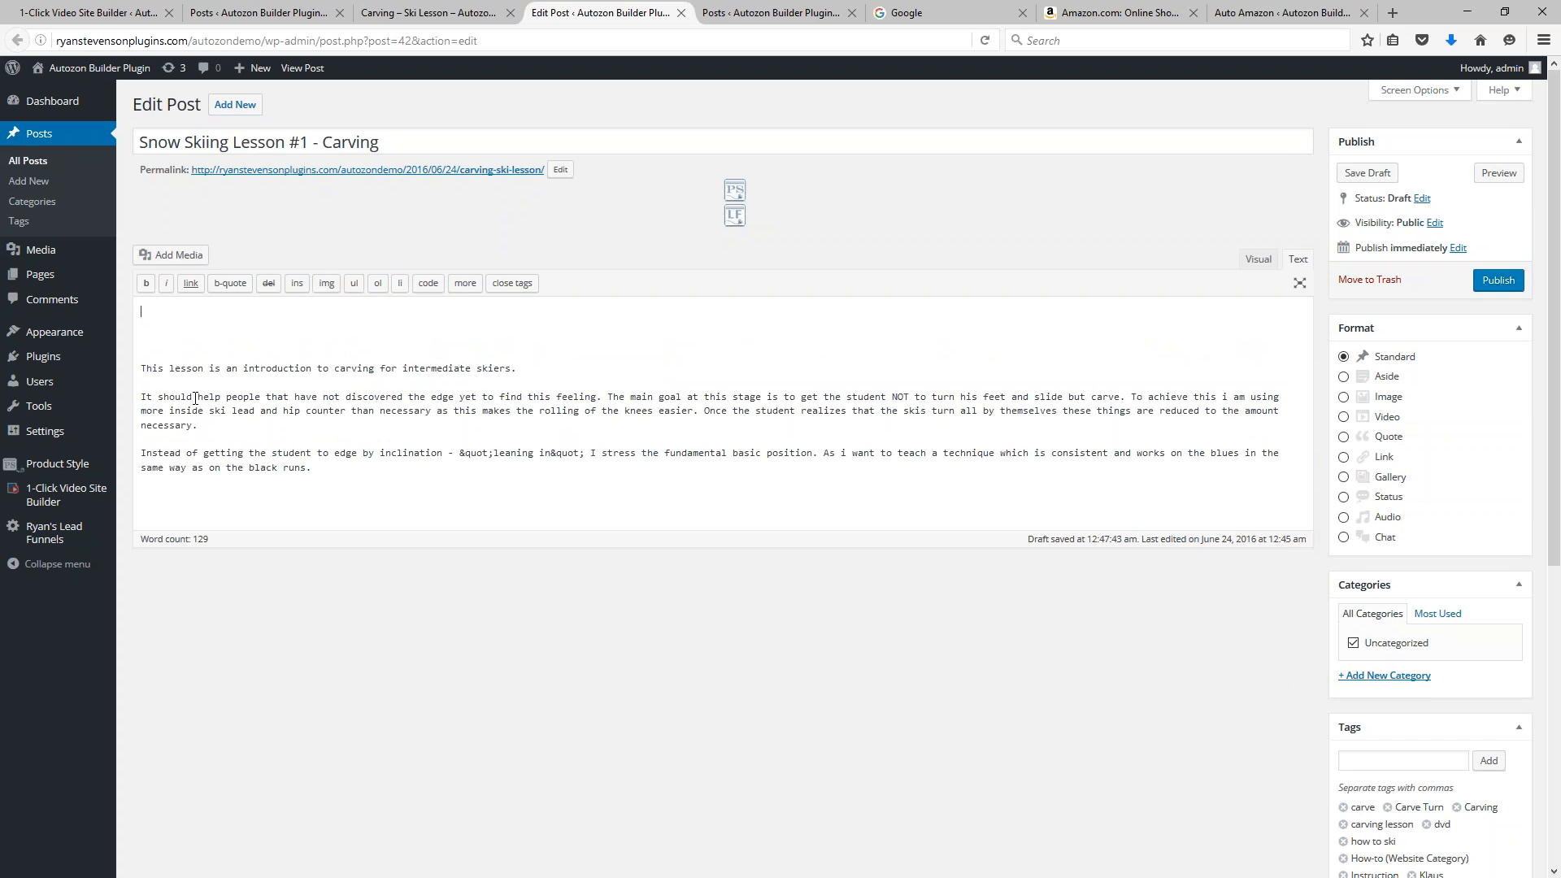
text(Unique content here)
Write "The initial training lesson in our snow skiing series is for intermediates" directly above the original introductory sentence
click(164, 350)
text(The Initial training lesson in thi)
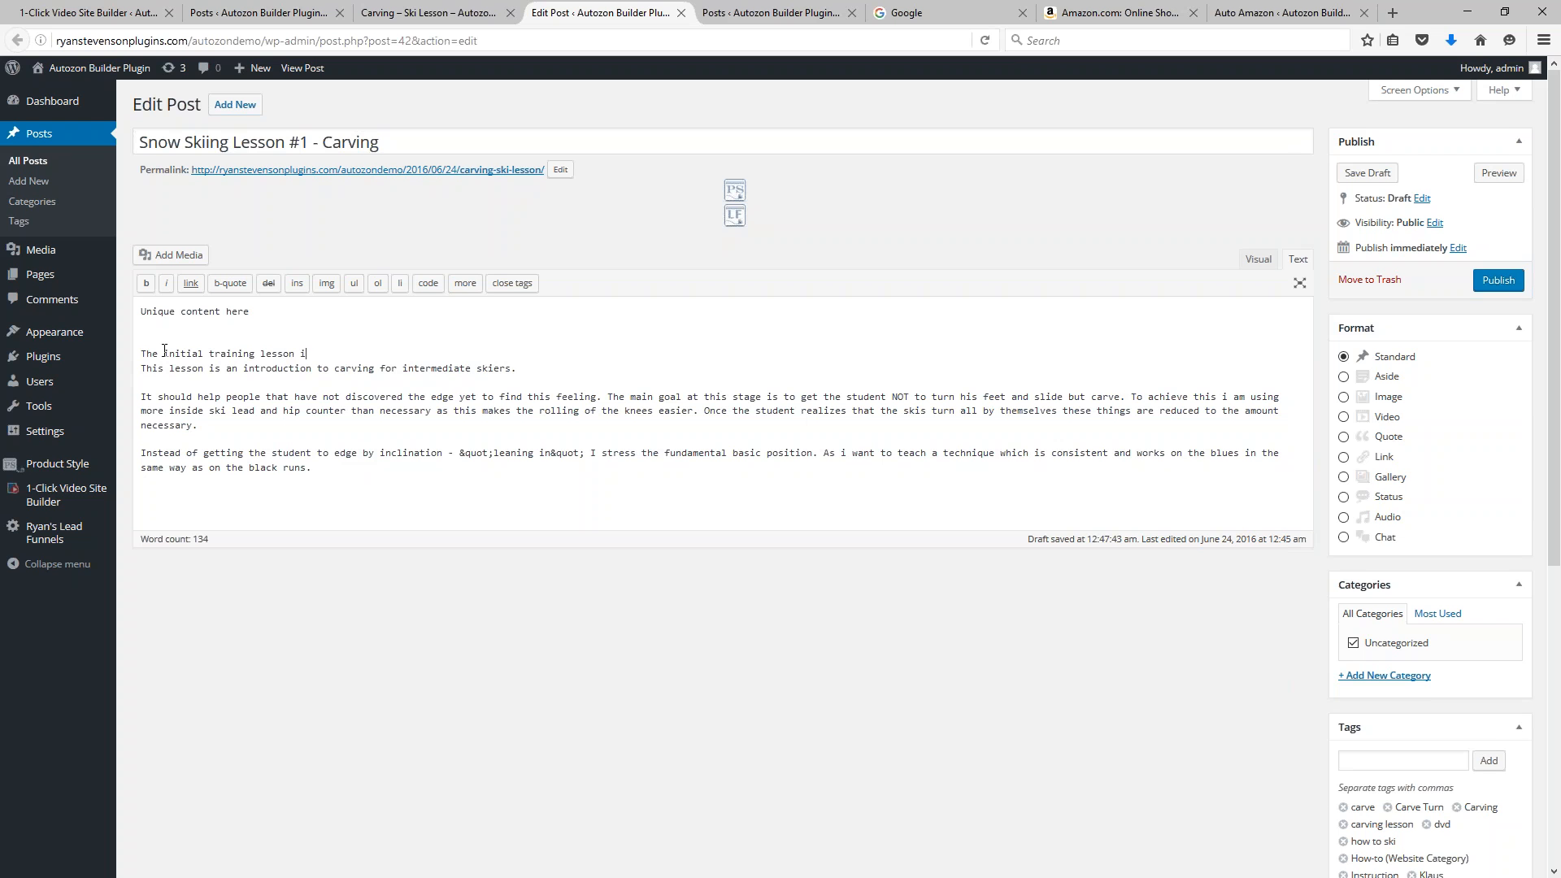
key(BackSpace)
key(BackSpace)
key(BackSpace)
text(our snow skiing series is for intermediates)
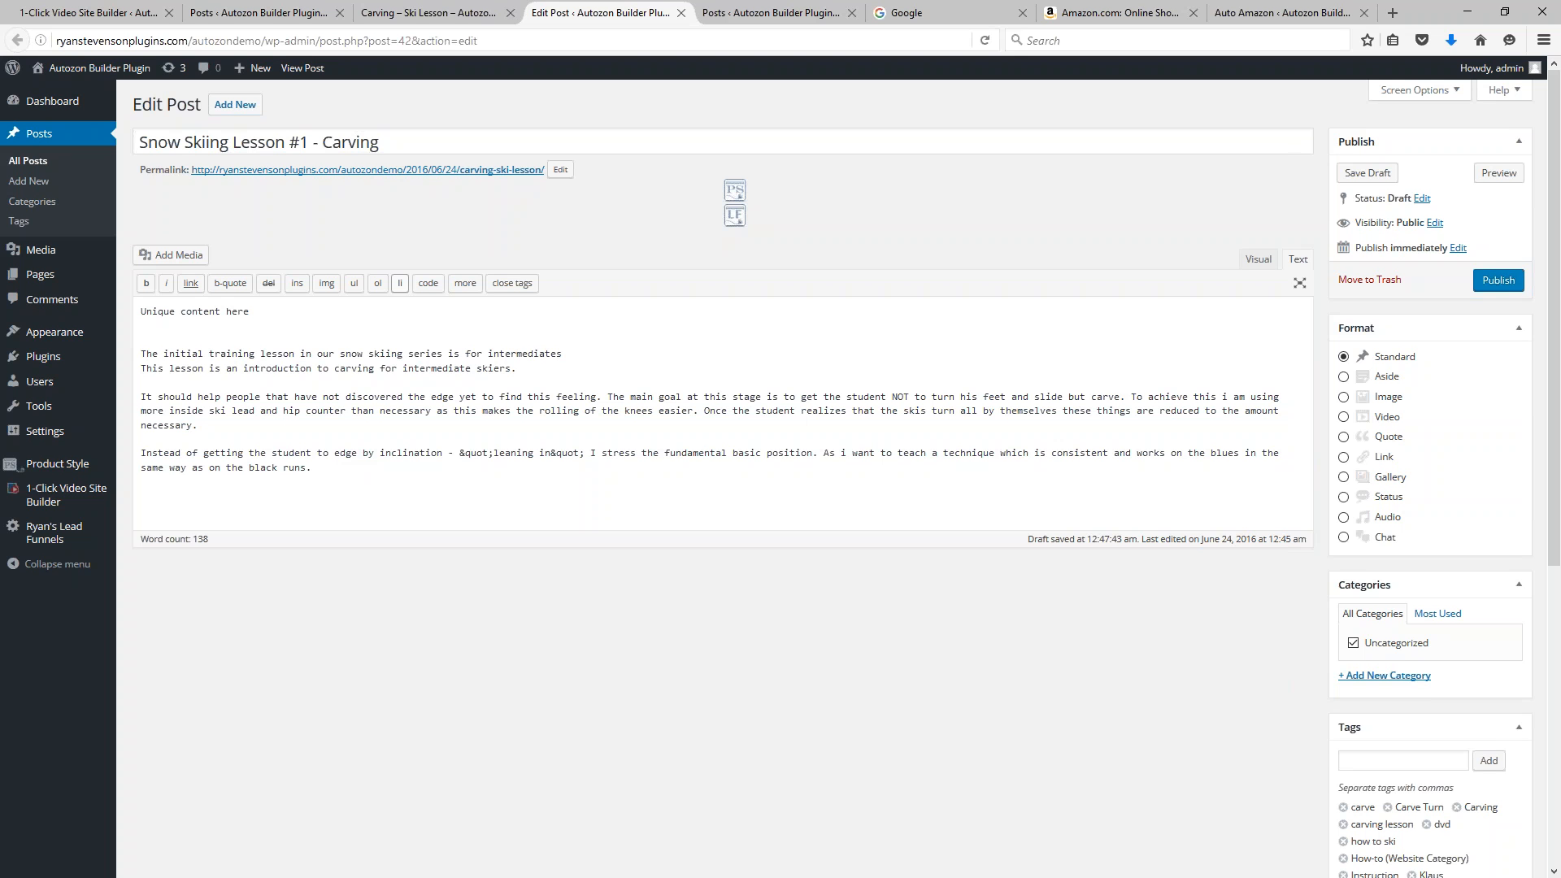
Insert "beginners to" before "intermediates" and end the new sentence with ", and this class focuses on learning to carve snow."
click(488, 355)
text(beginners to)
key(End)
text(, and this)
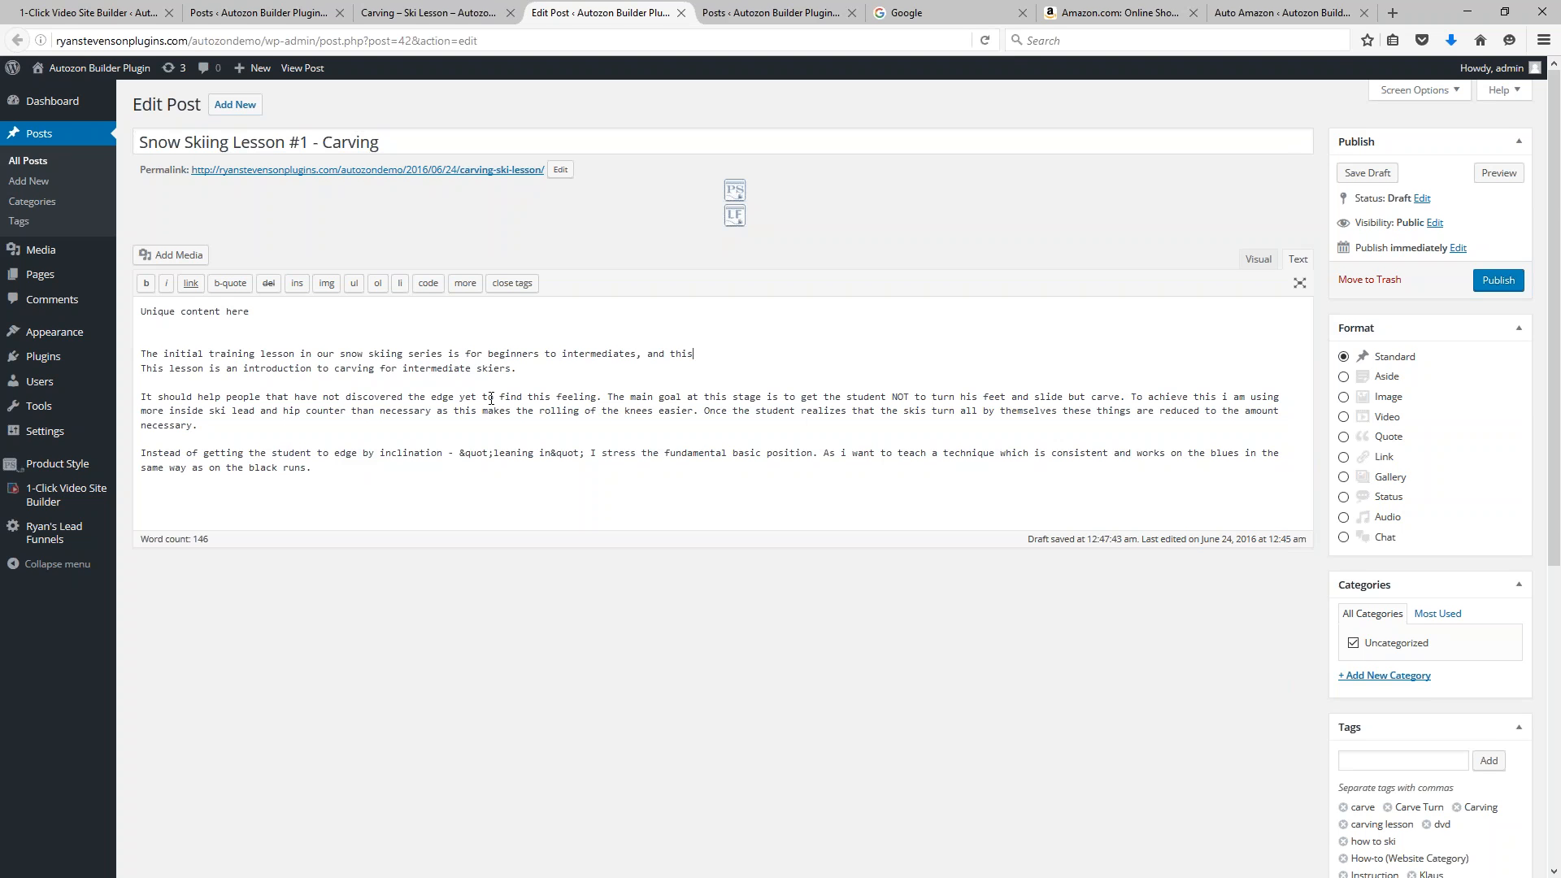
text( class focuses on learning to carve snow.)
Delete the original introductory sentence, then the "Unique content here" placeholder and the blank lines below it
drag(518, 370, 118, 371)
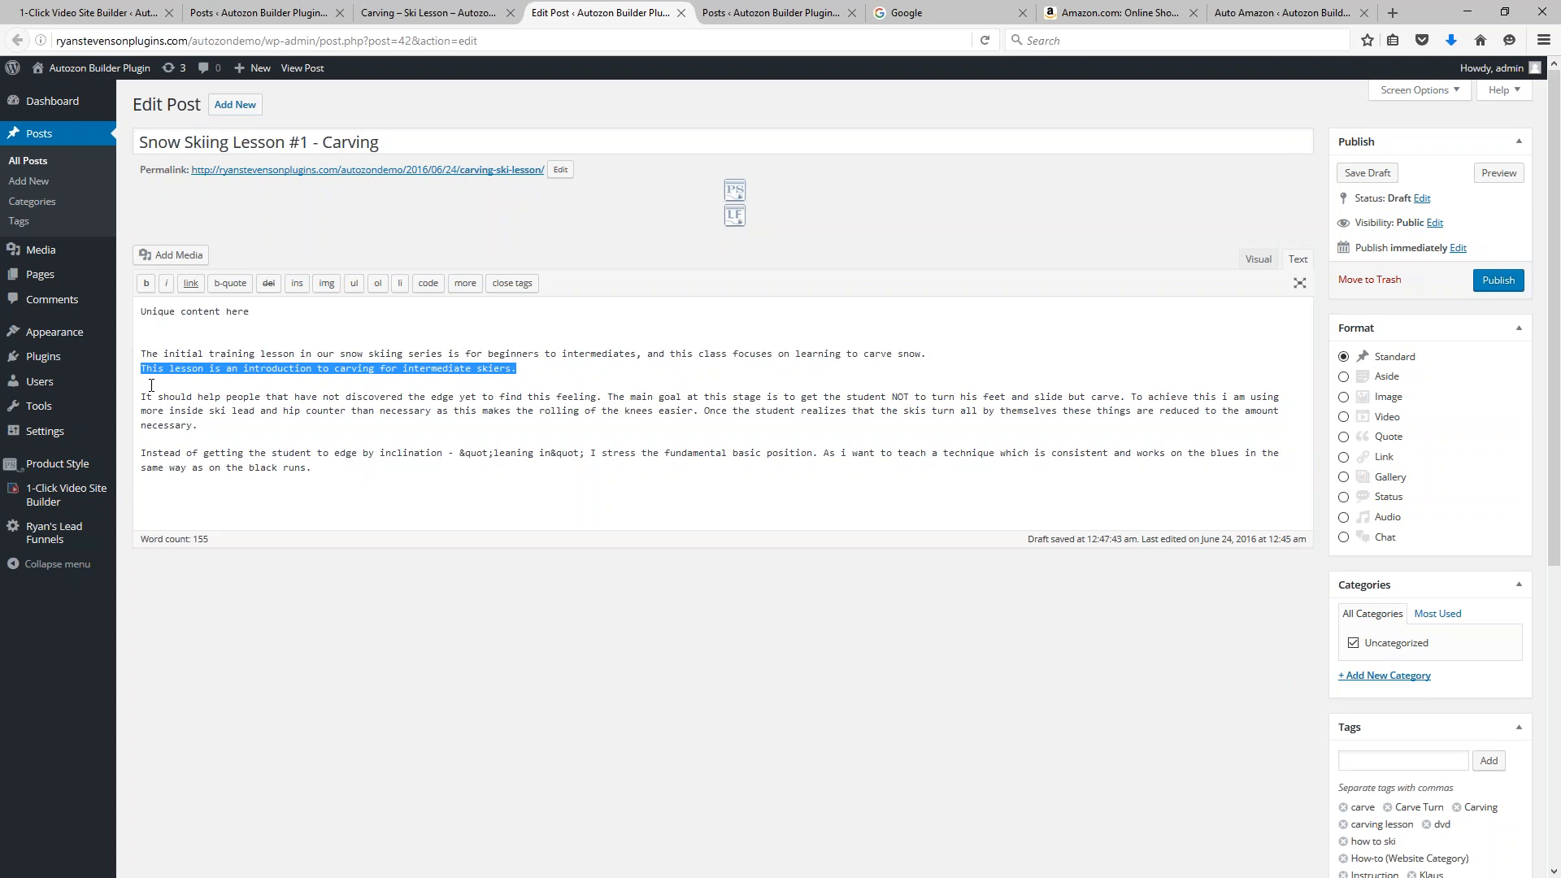
key(BackSpace)
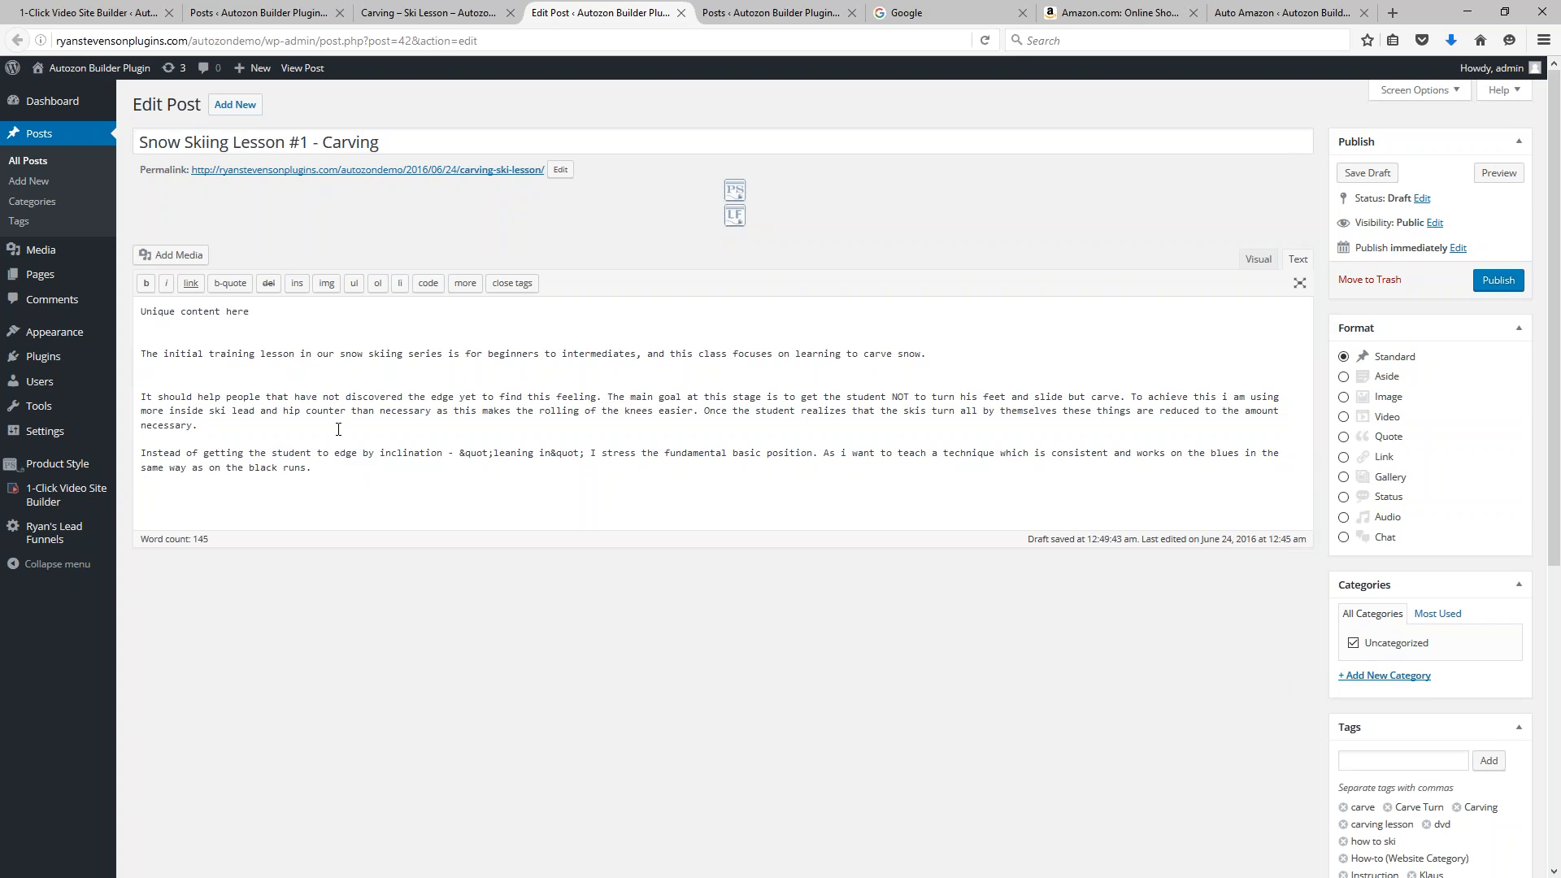
drag(260, 314, 140, 312)
key(BackSpace)
key(Delete)
key(Delete)
key(Delete)
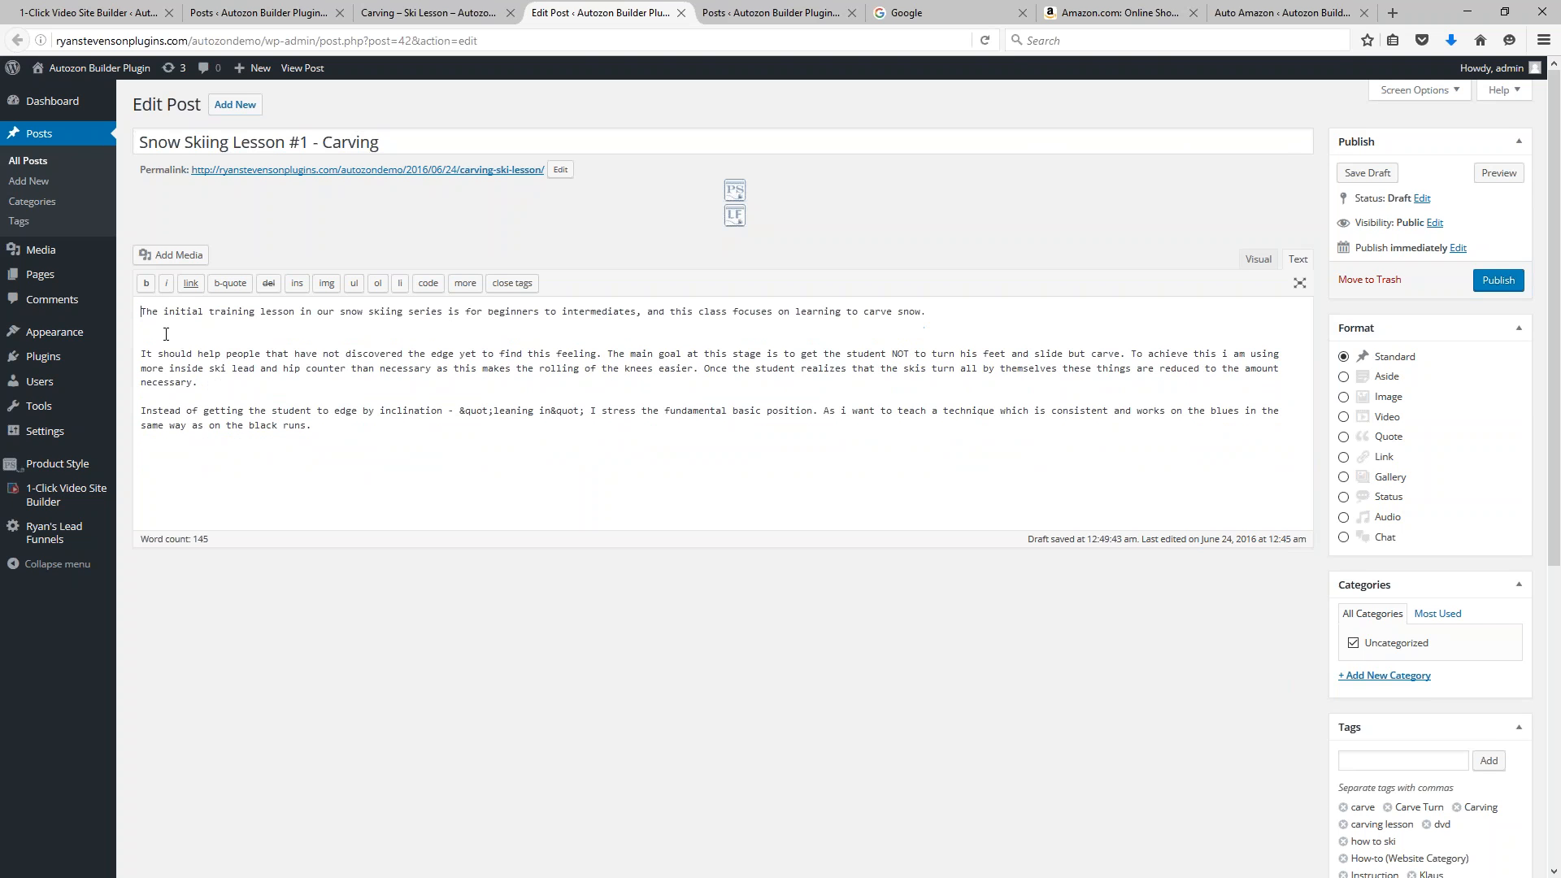
Delete the extra blank line between the new introductory sentence and the paragraph below it
click(166, 334)
key(Delete)
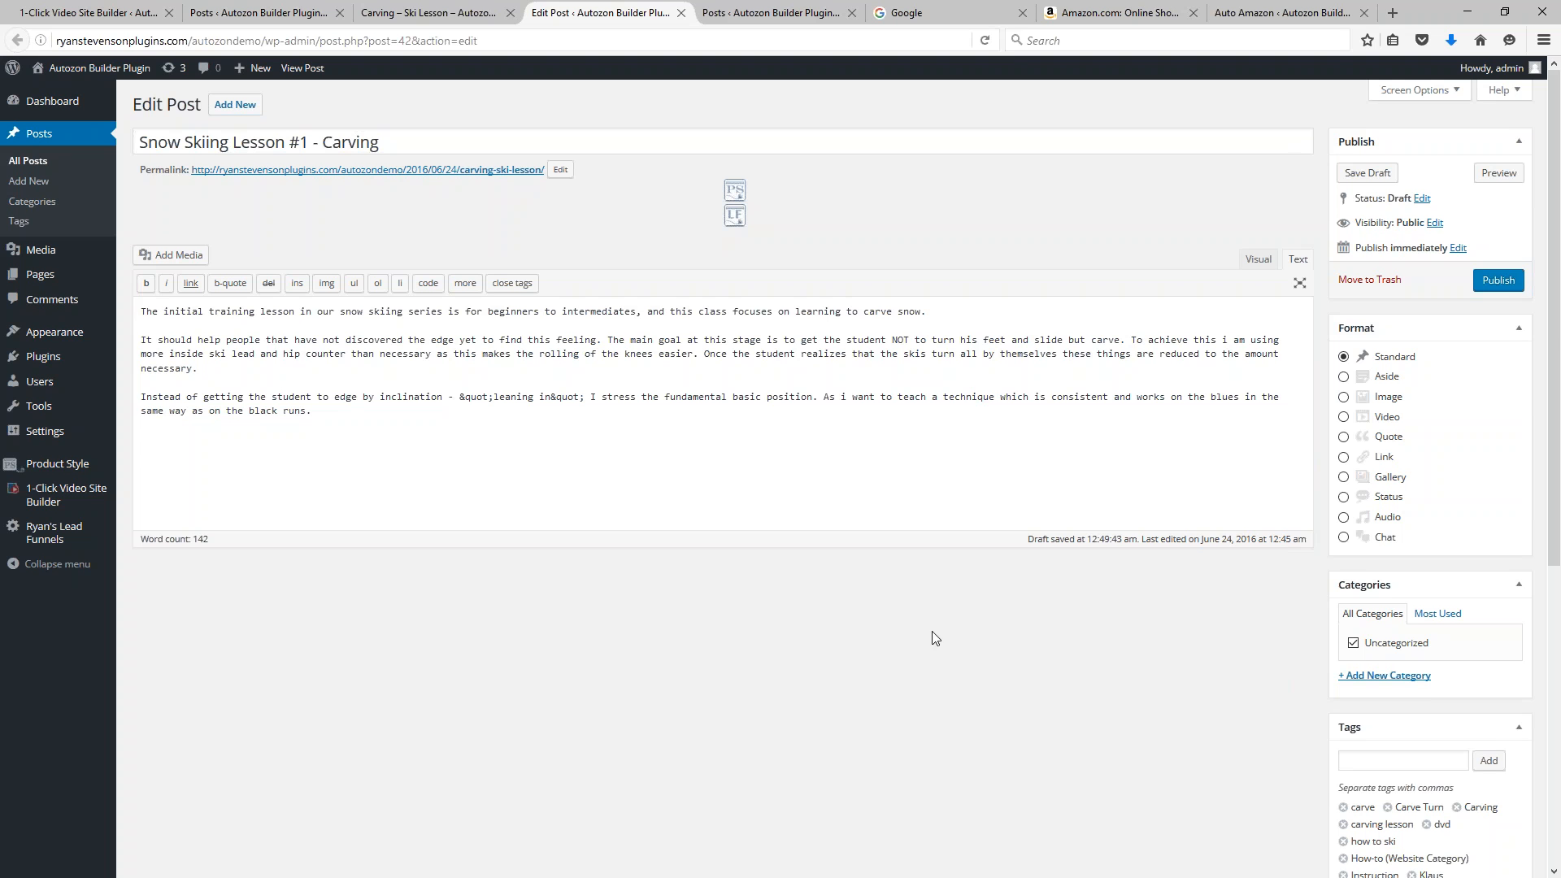
Remove the post's featured image and save the draft
scroll(1032, 631, down, 5)
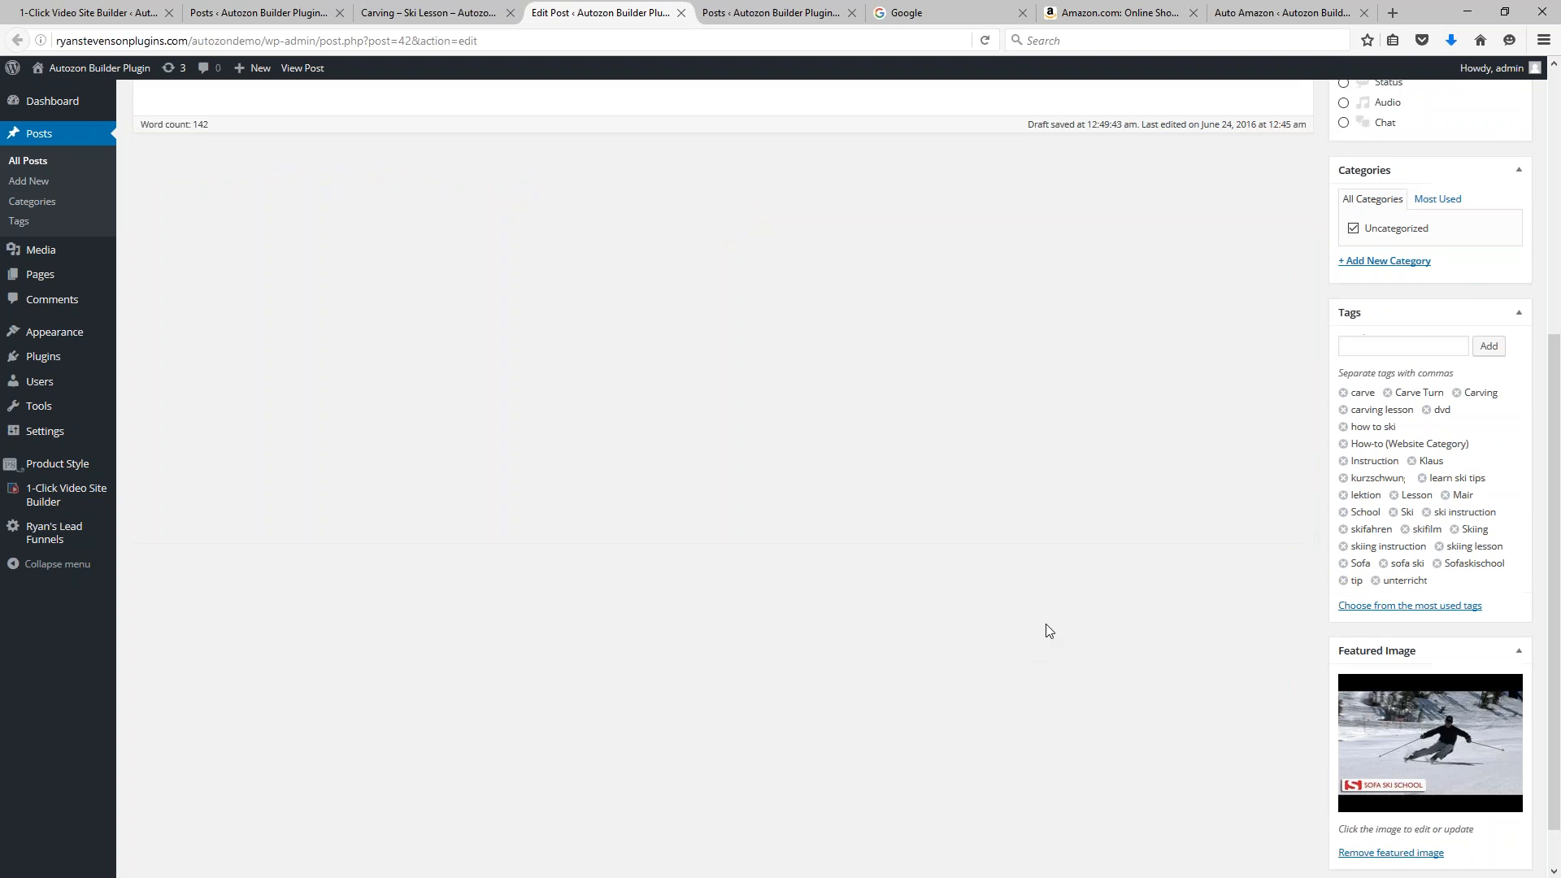
scroll(1178, 492, up, 1)
scroll(1180, 494, down, 2)
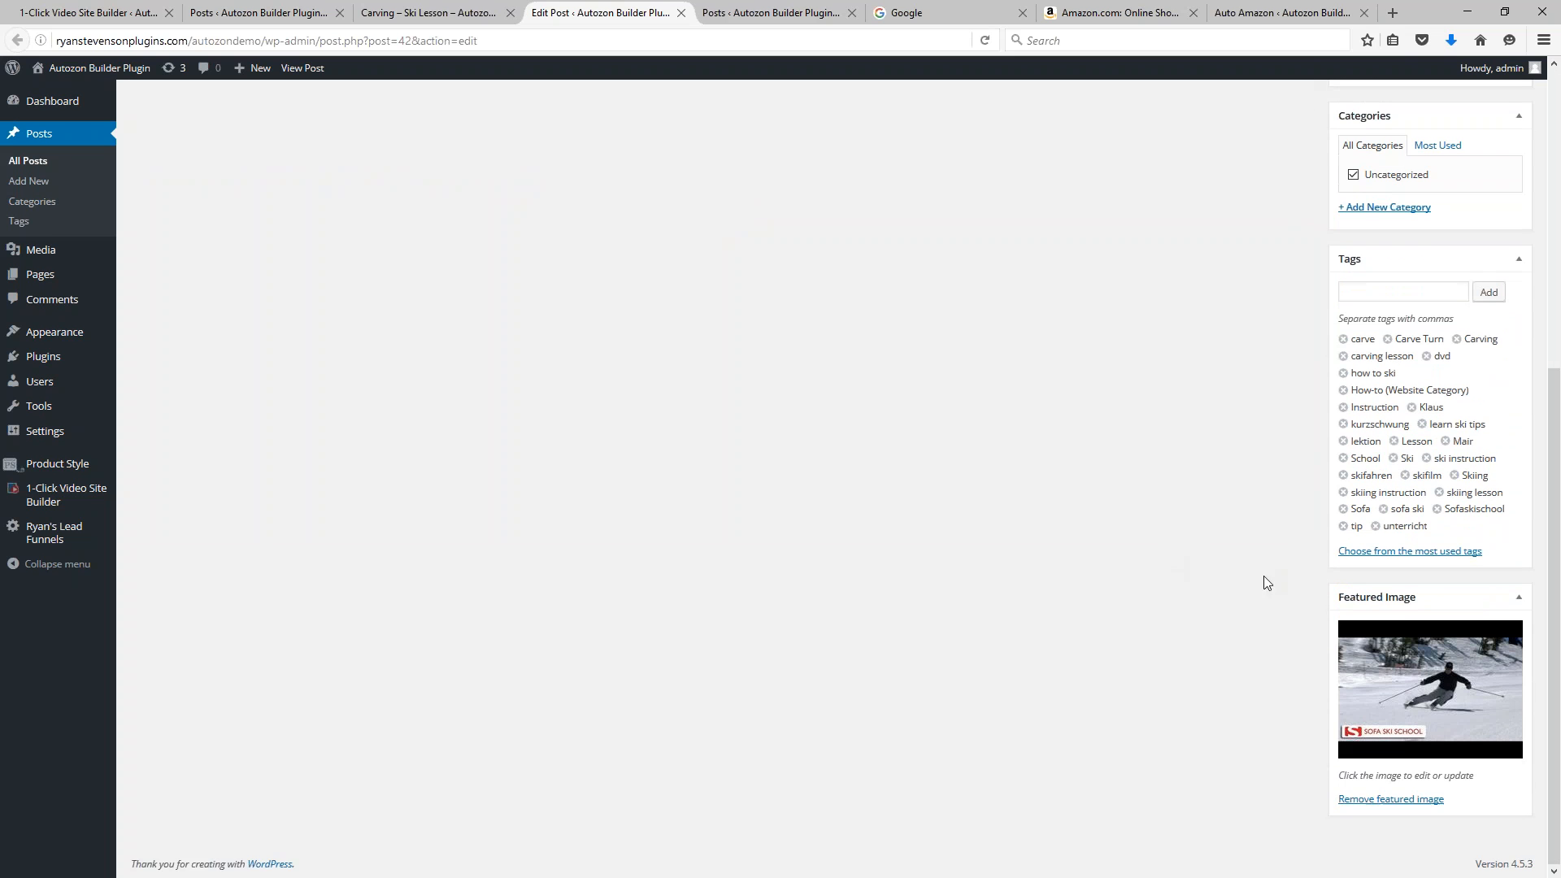
click(1353, 800)
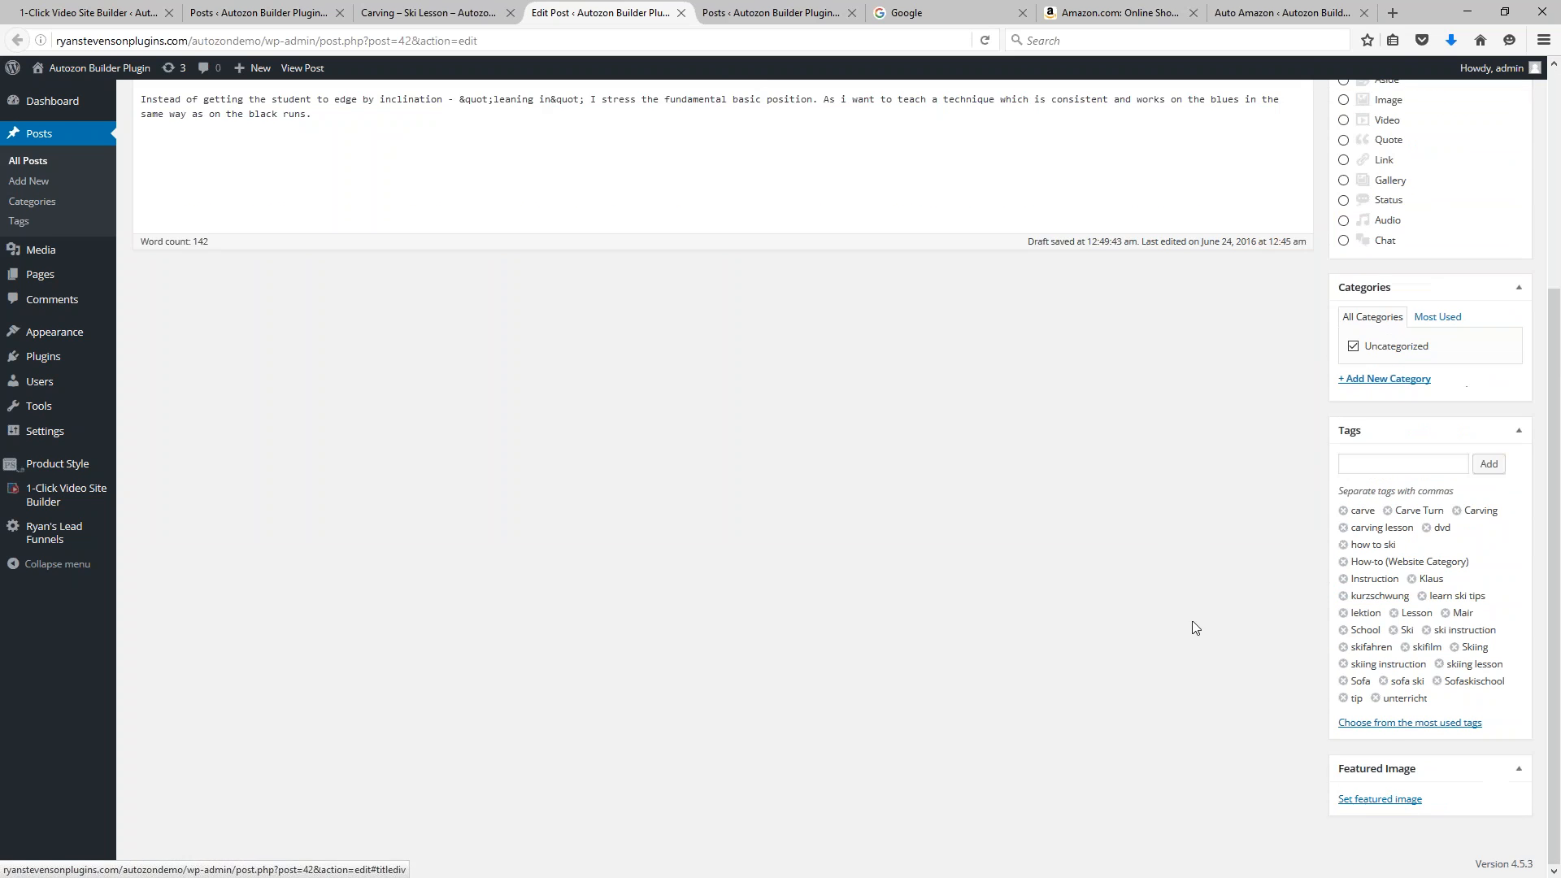
scroll(1195, 628, up, 5)
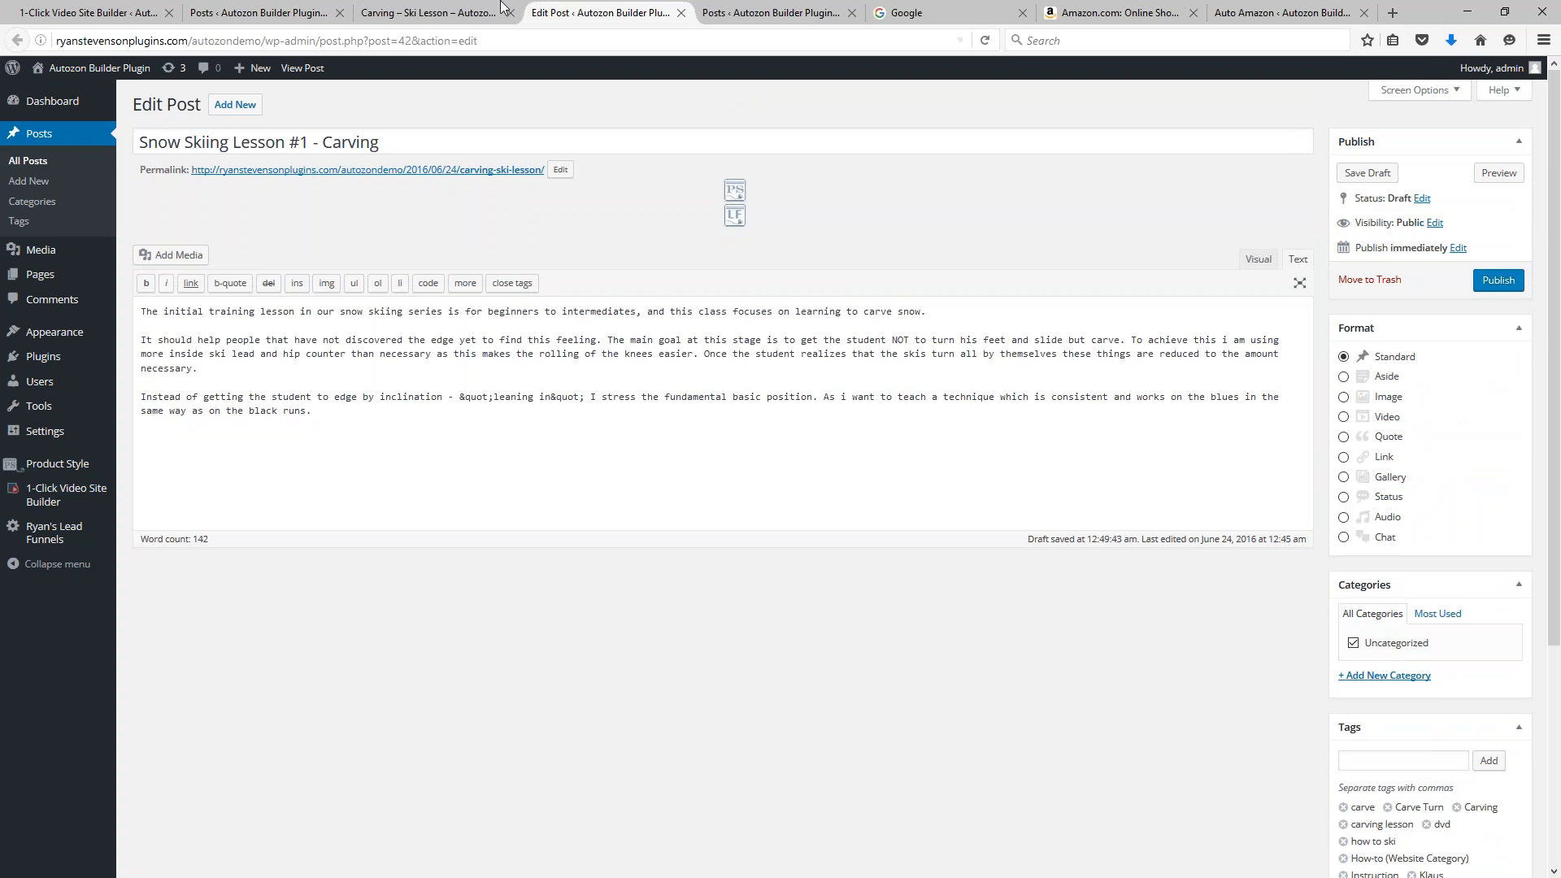
click(1376, 178)
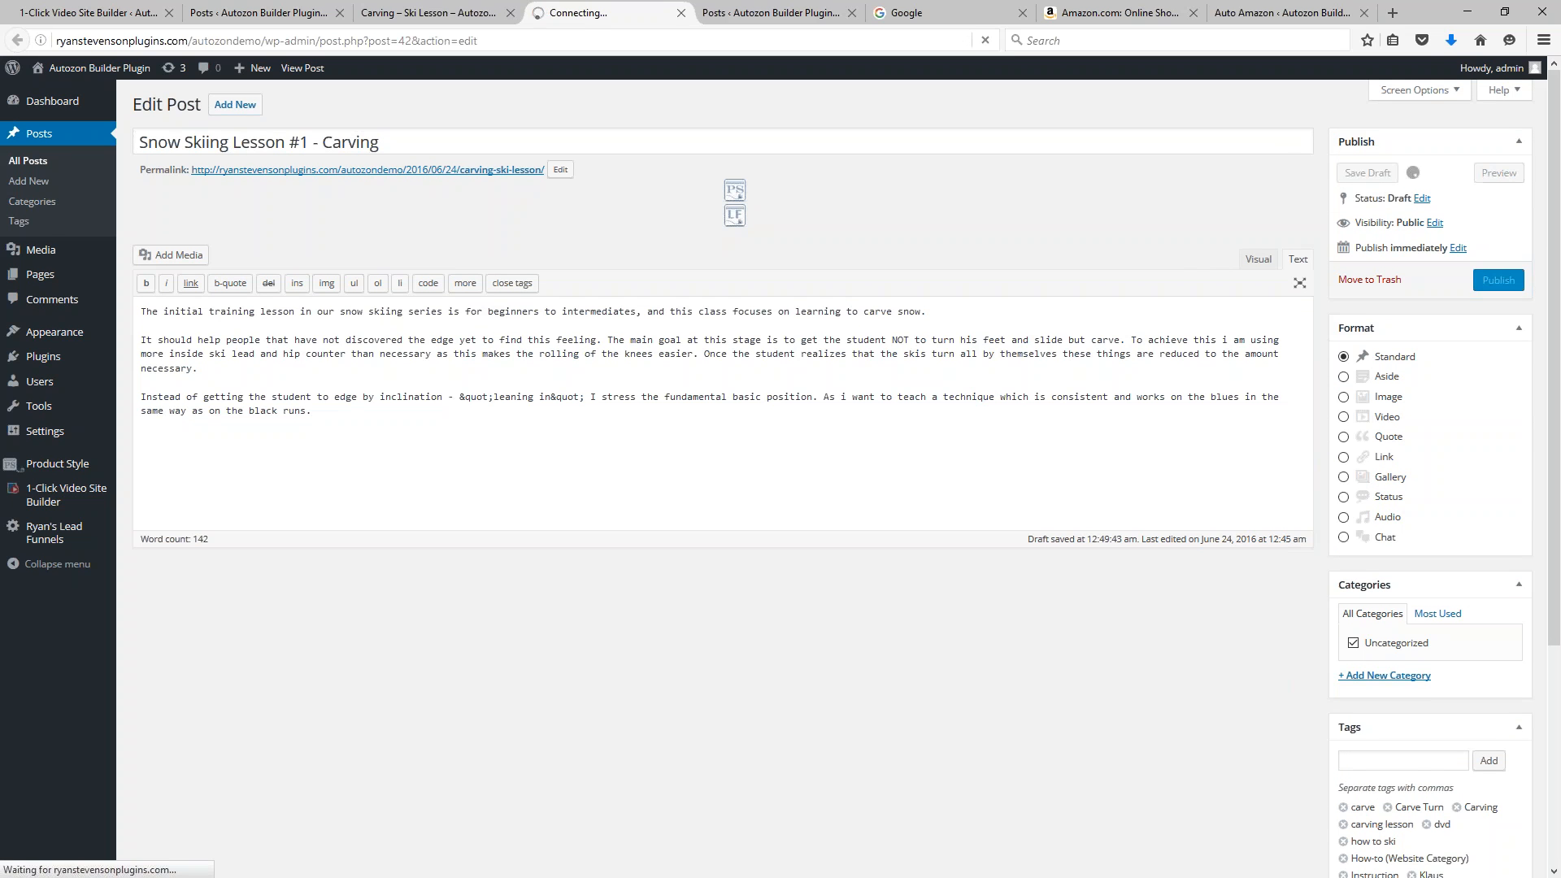
Switch to the post preview, reload it and review the updated title, video and description
click(382, 13)
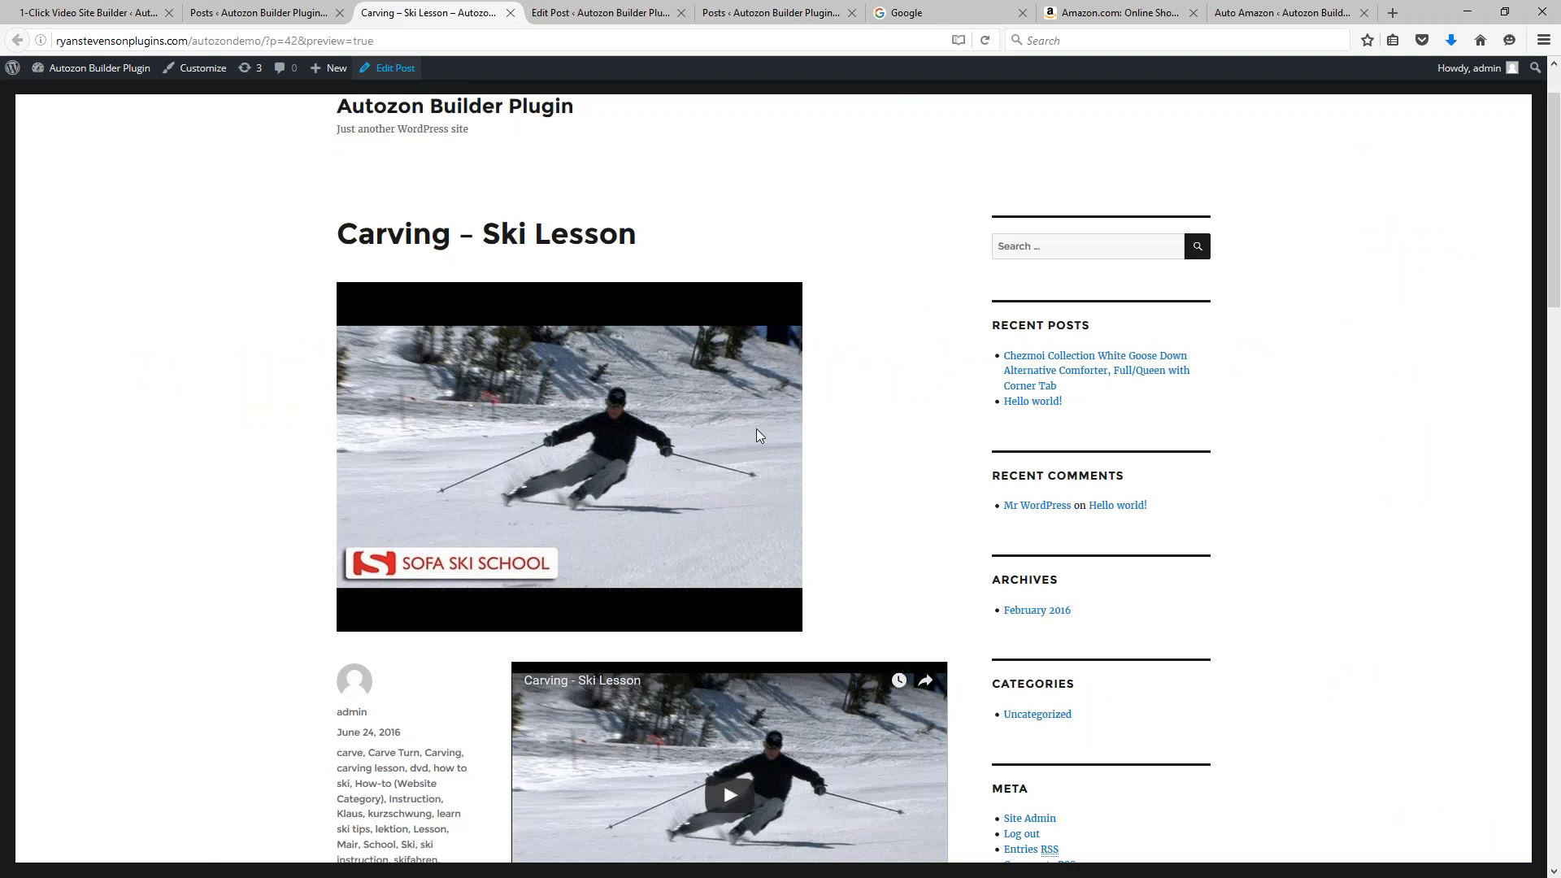
click(985, 40)
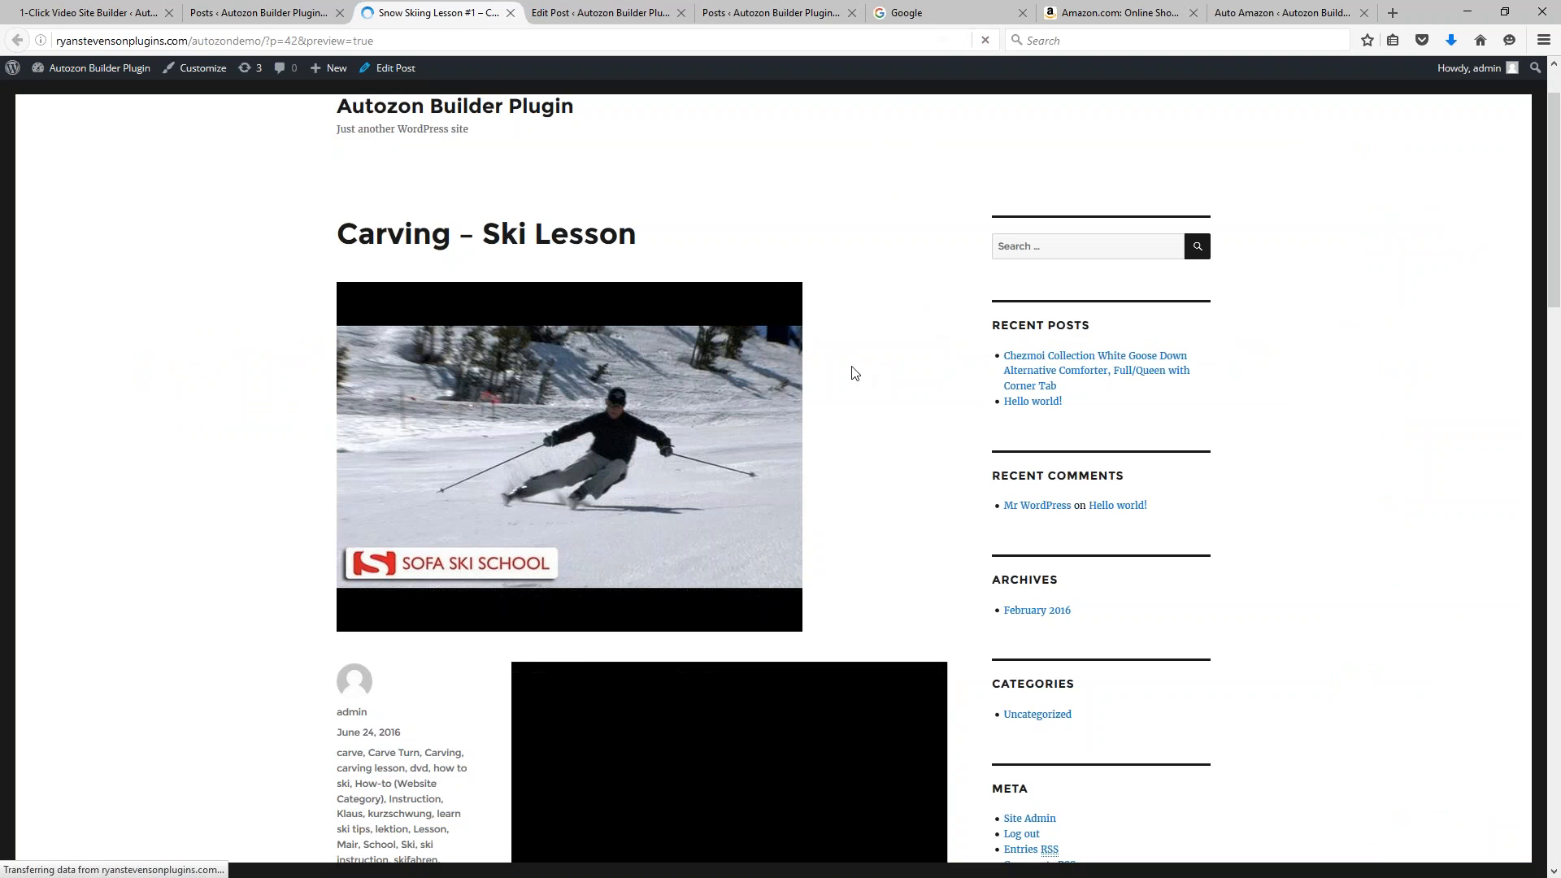
scroll(838, 373, down, 5)
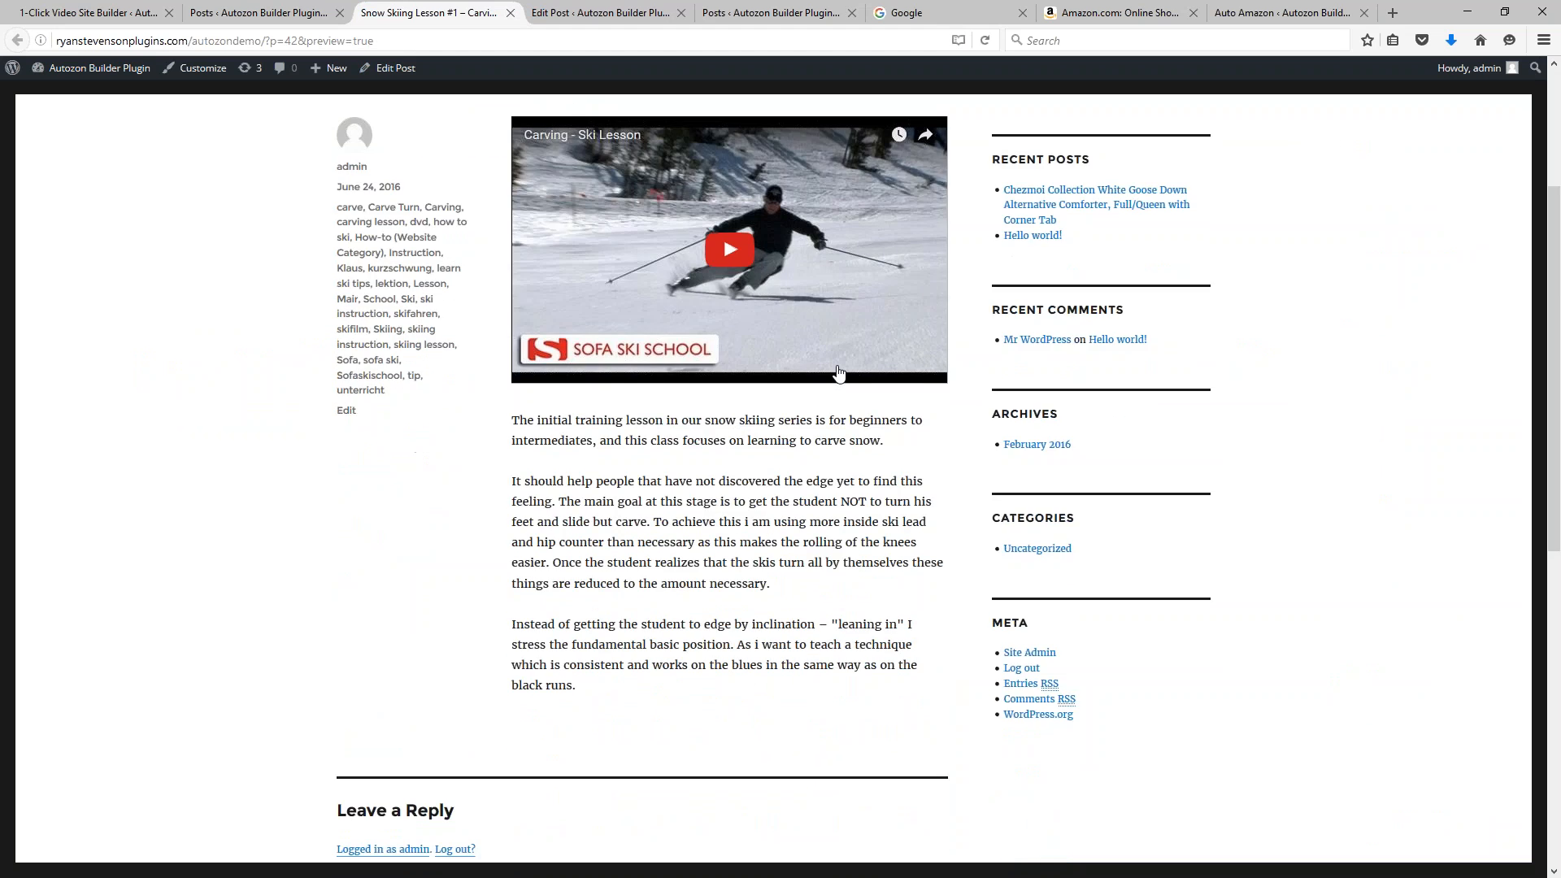
scroll(838, 373, down, 3)
scroll(777, 470, up, 5)
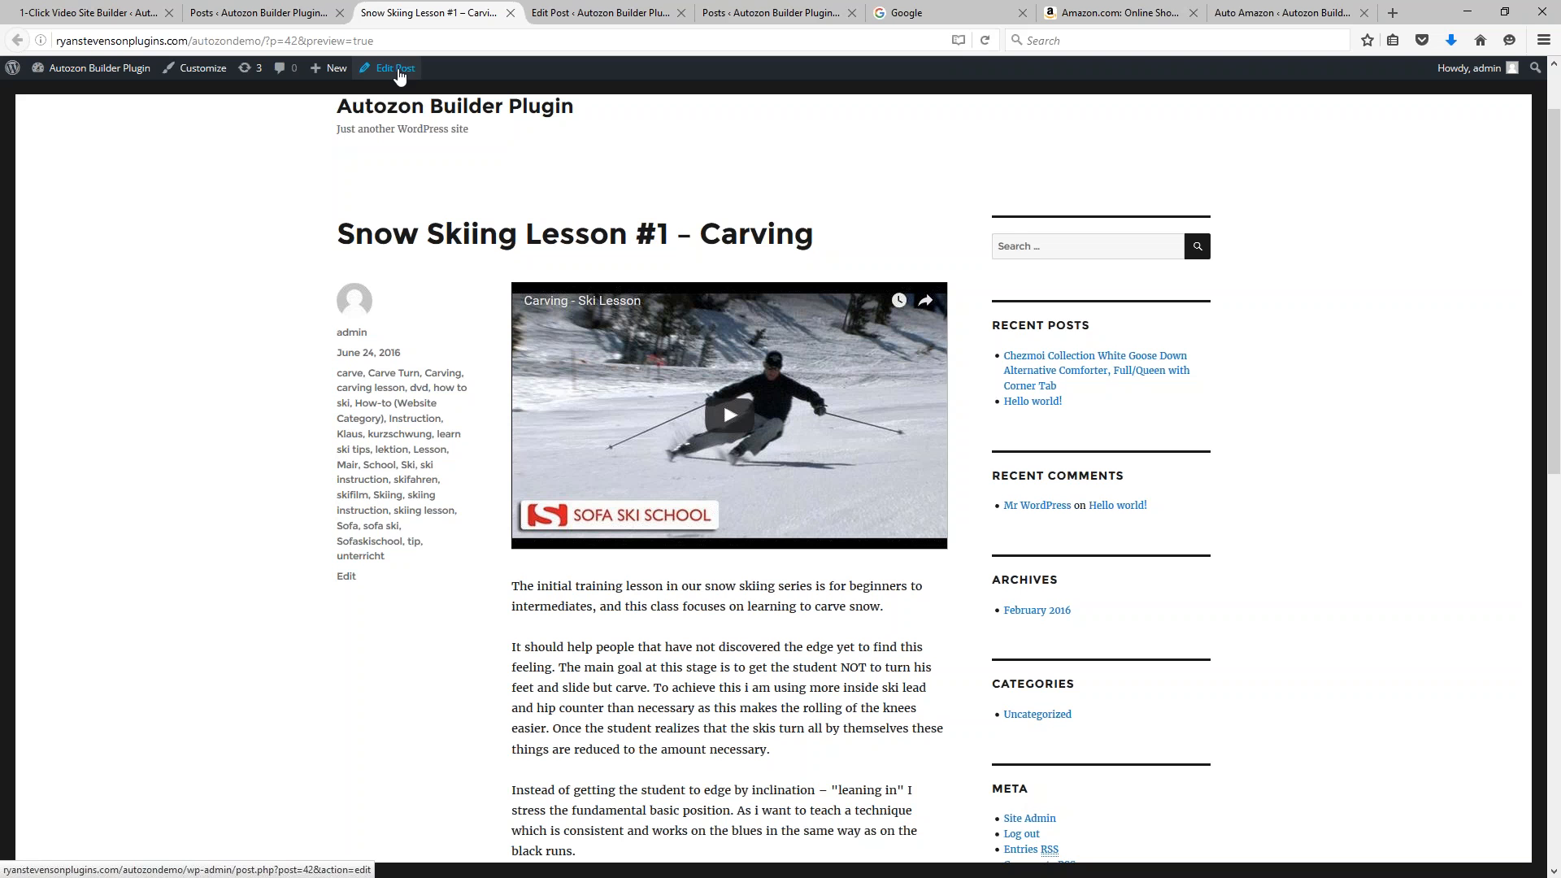
Reopen the previewed post for editing and place the cursor below the last paragraph of the content
click(399, 71)
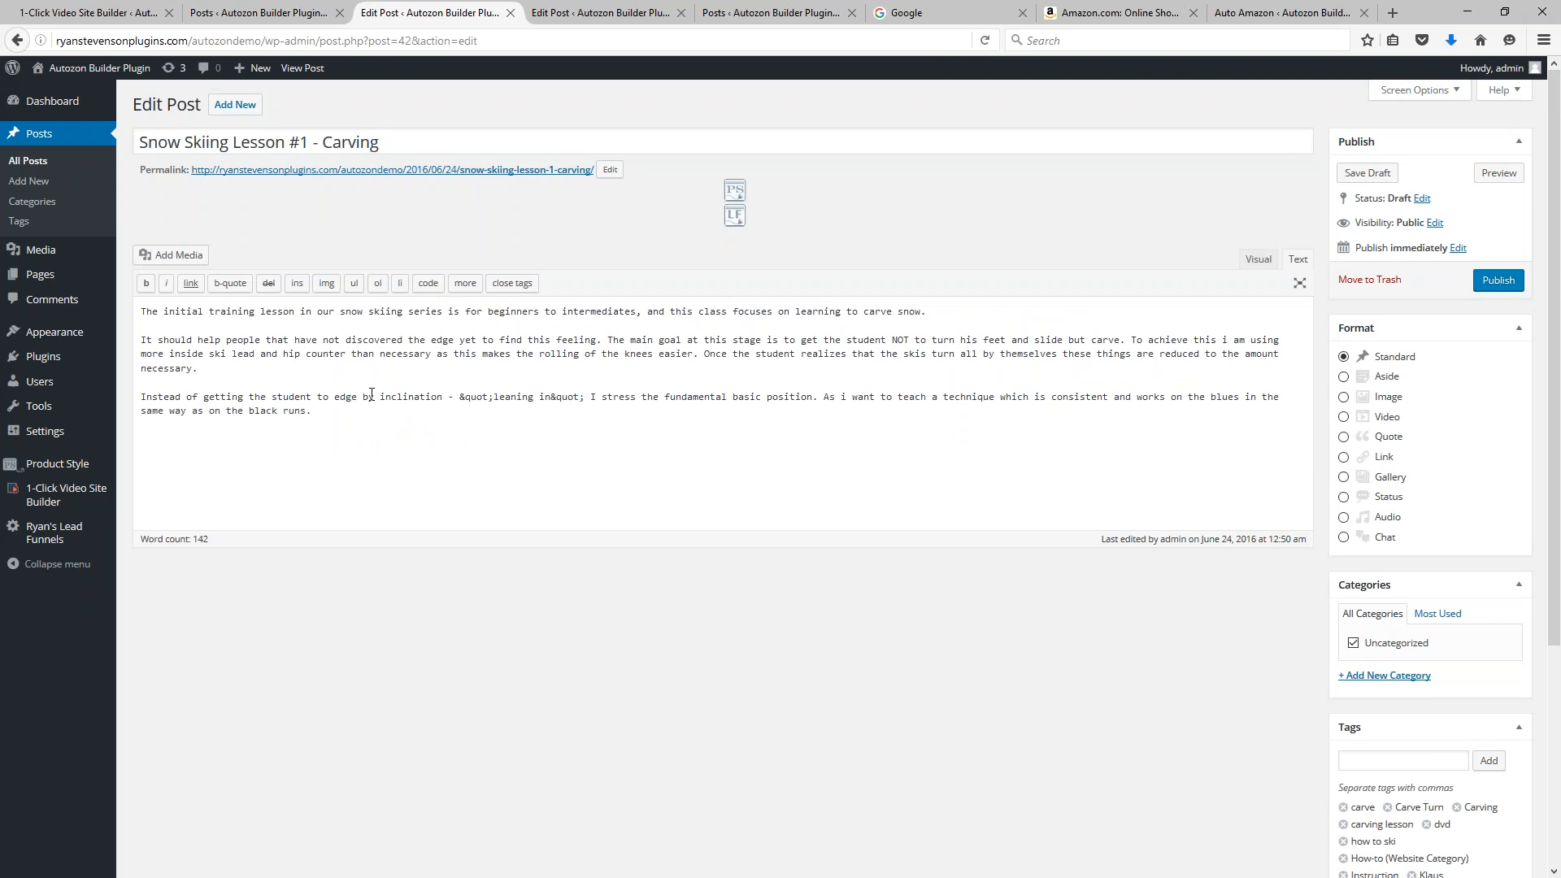
click(370, 396)
click(333, 441)
click(253, 455)
Switch to Google, search for "snow skis" and examine the sponsored ski products
click(910, 12)
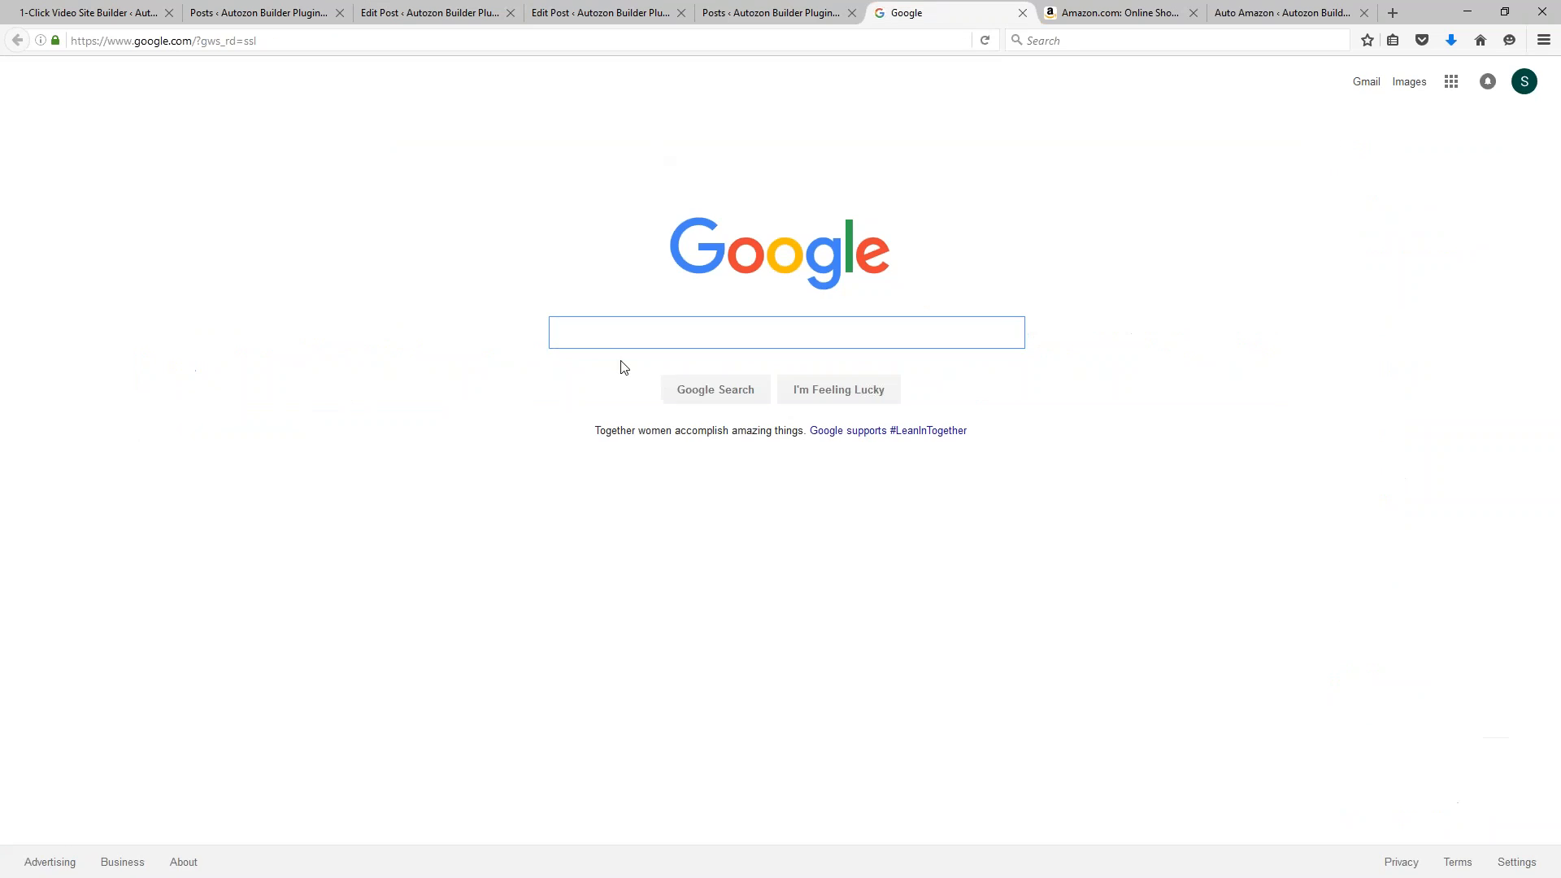
text(snow k)
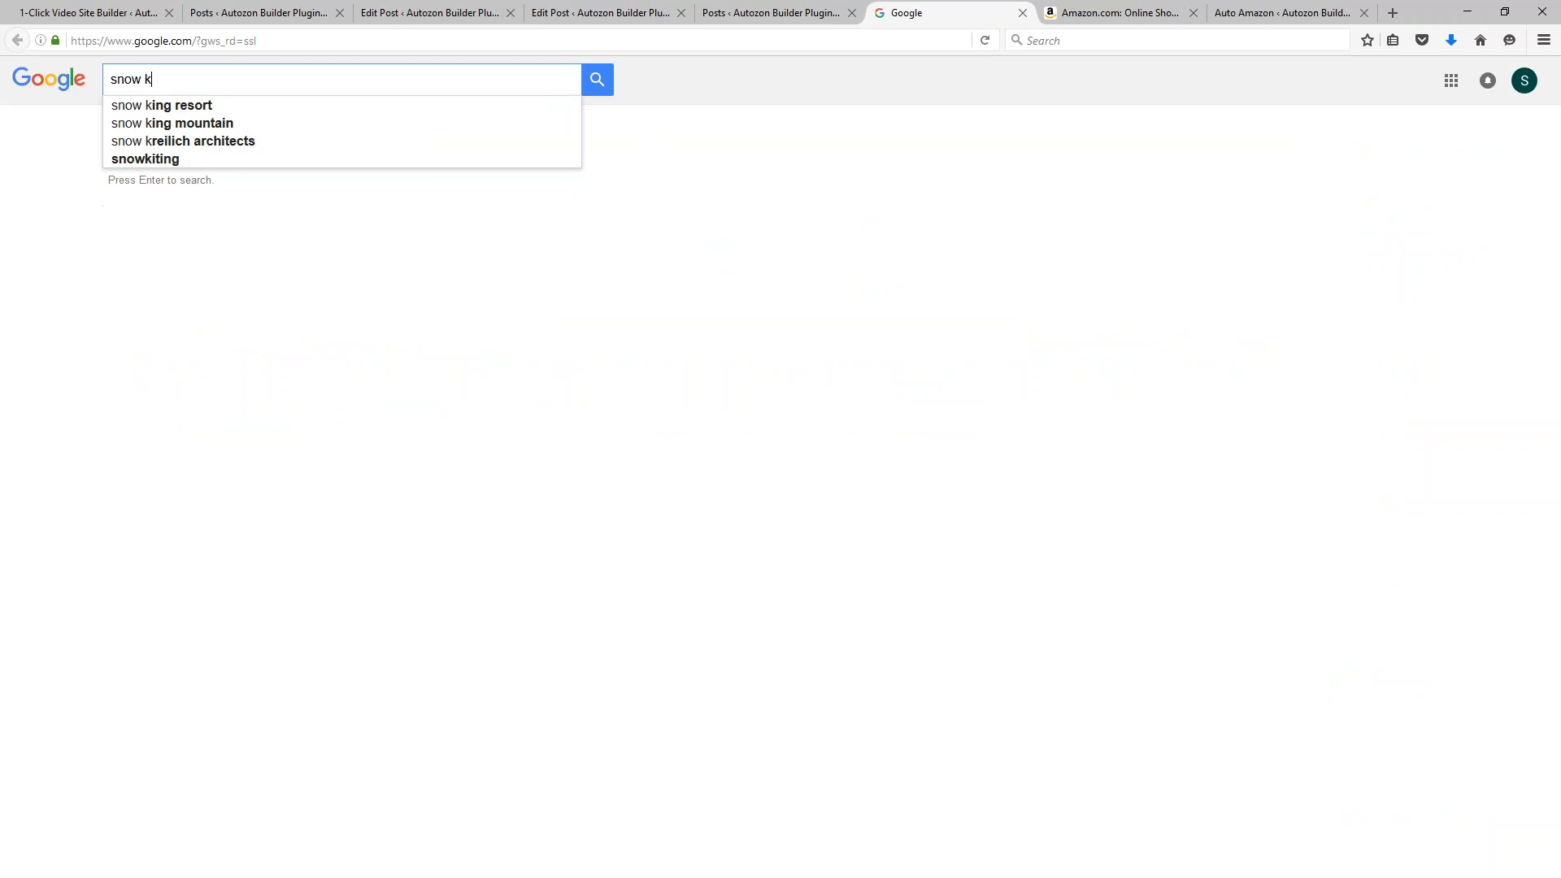
key(BackSpace)
text(ski)
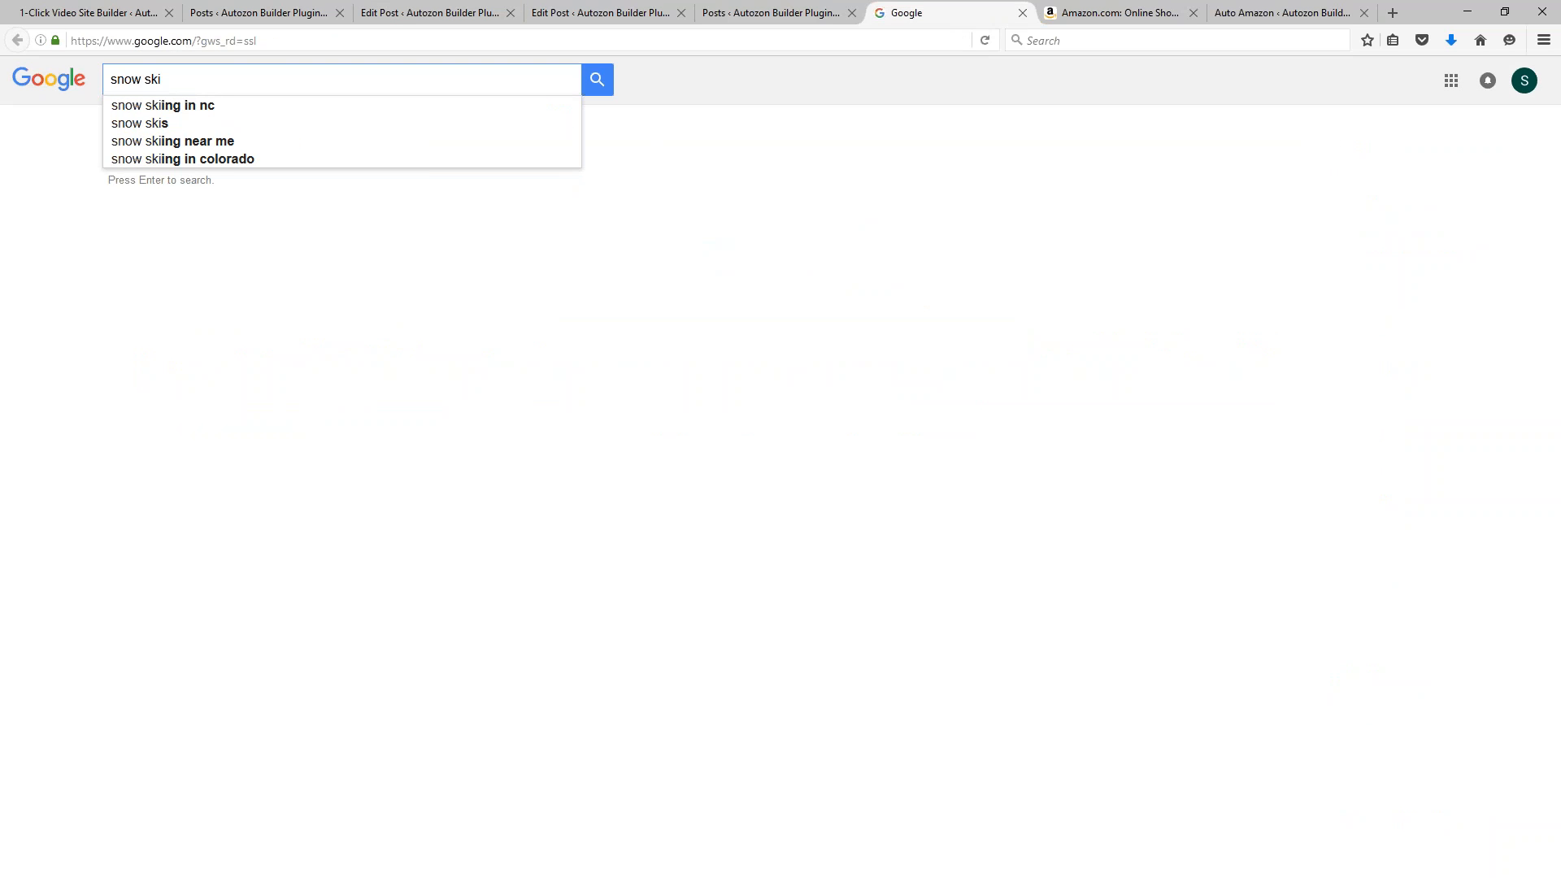
text(s)
key(Return)
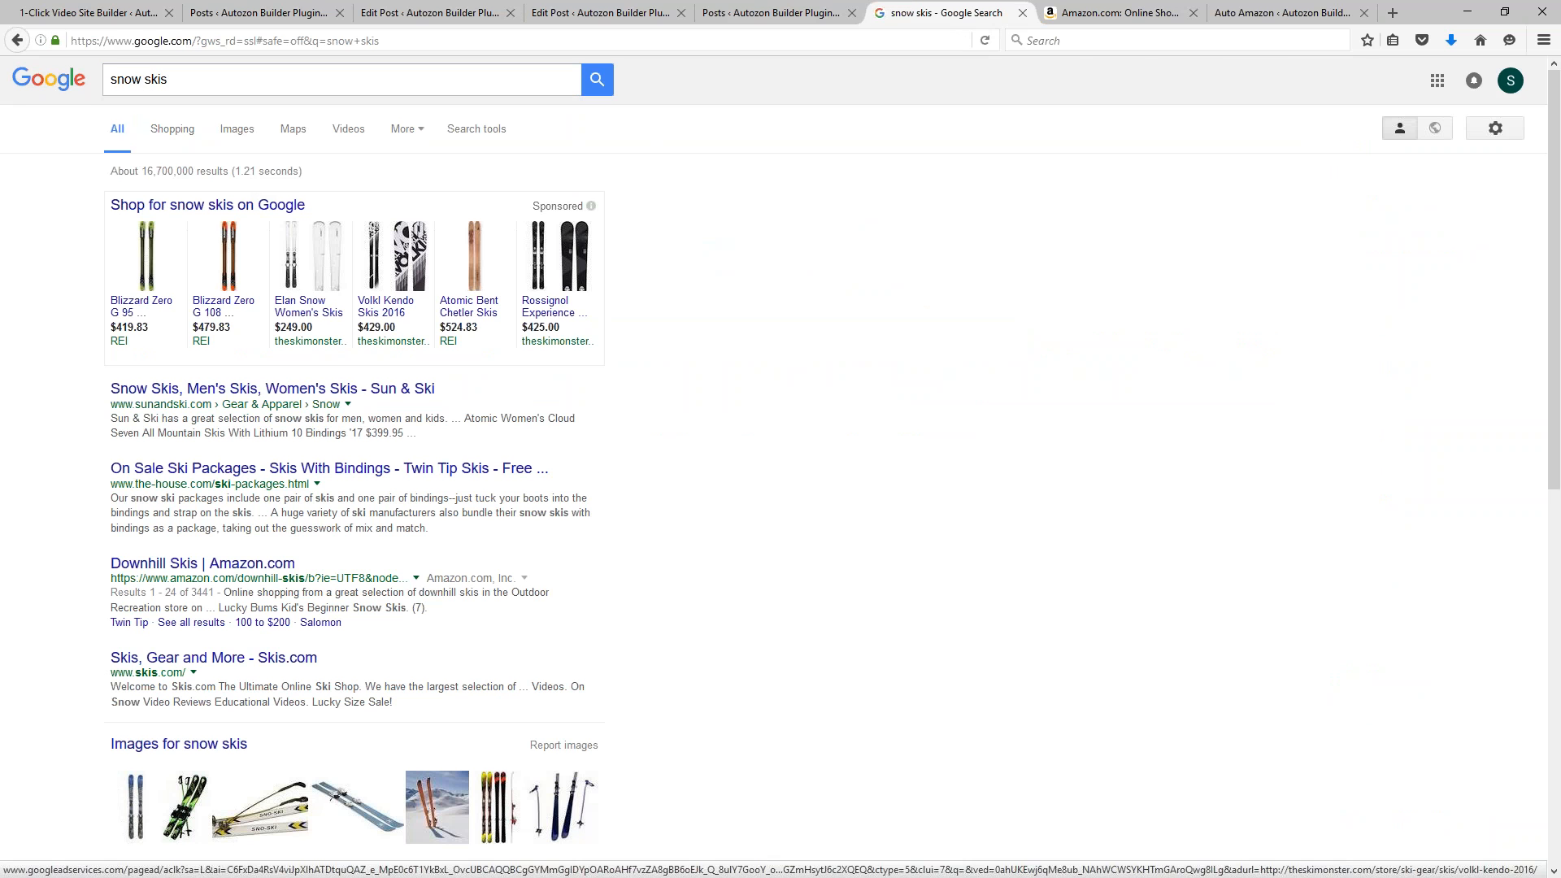
mouse_move(134, 313)
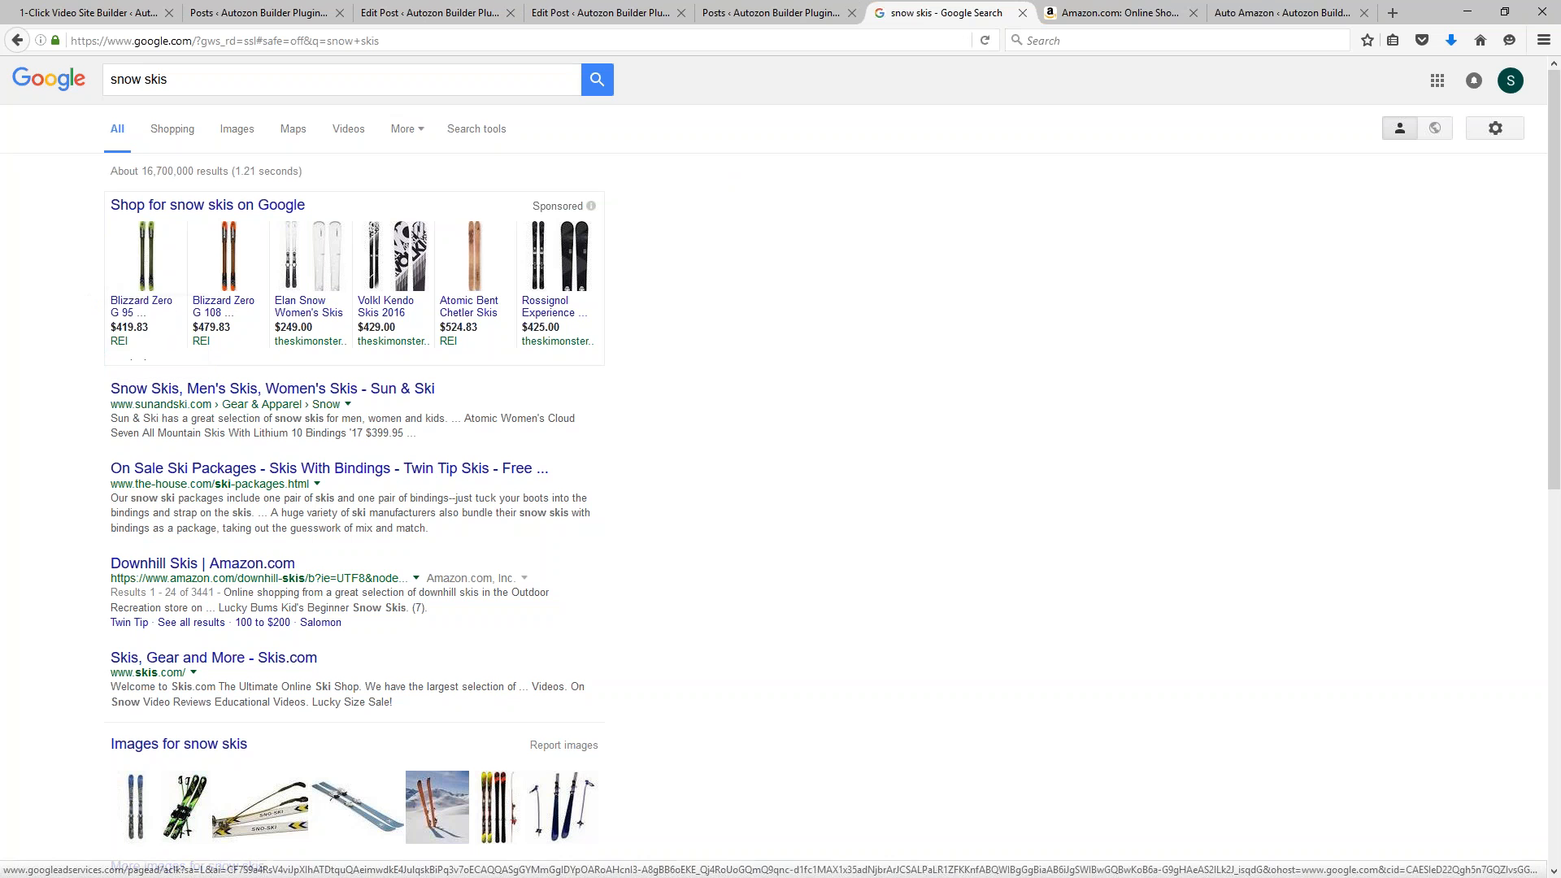
mouse_move(148, 280)
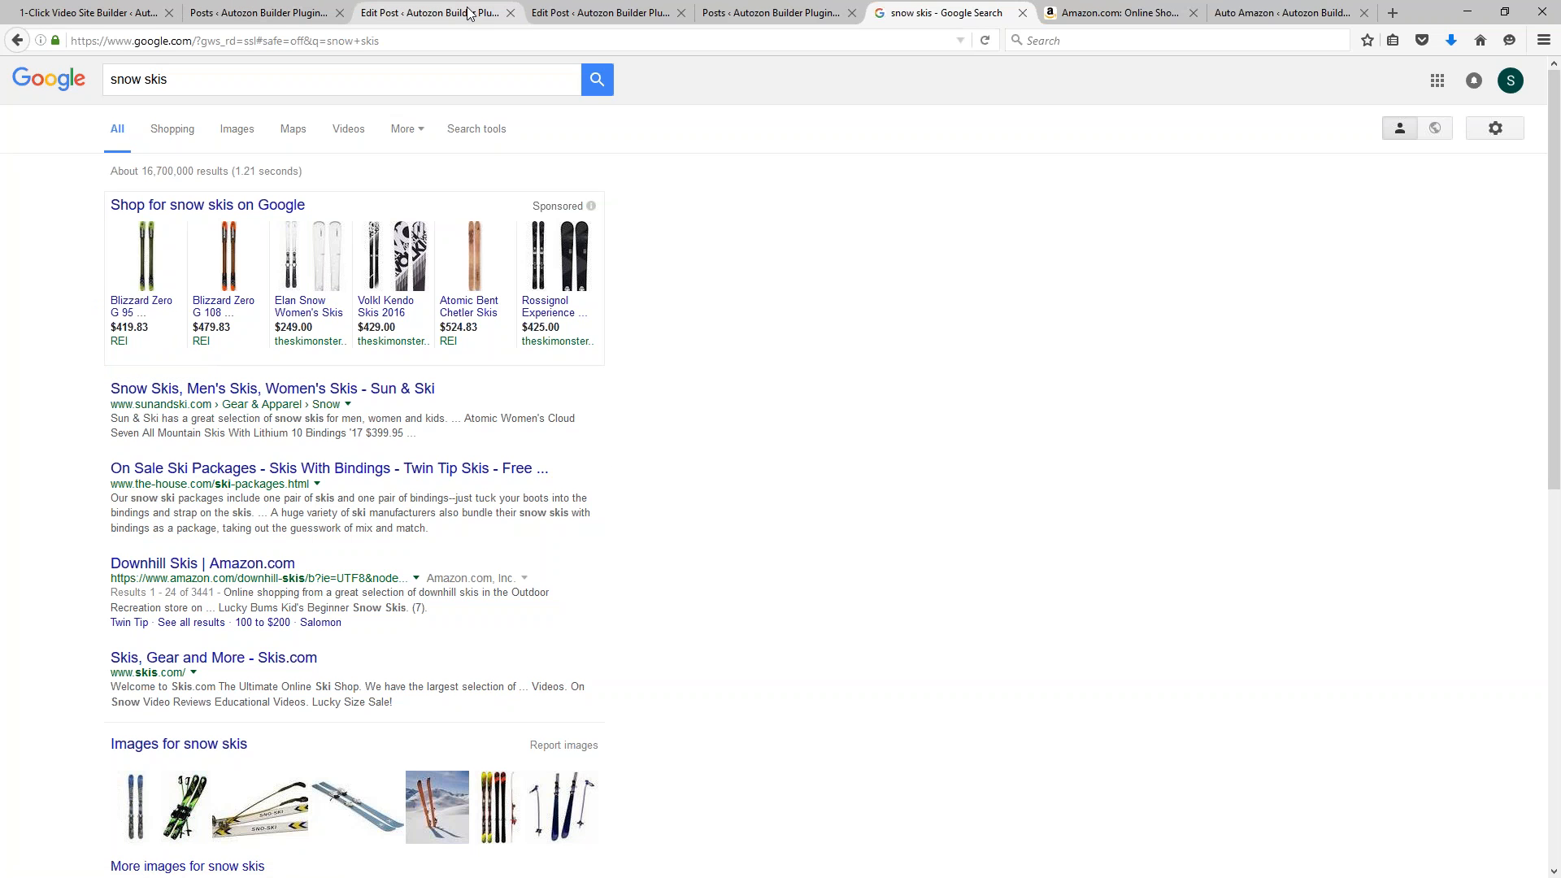
Return to the post editor and add the product name "Blizzard Zero G 95" on a new line below the last paragraph
click(433, 14)
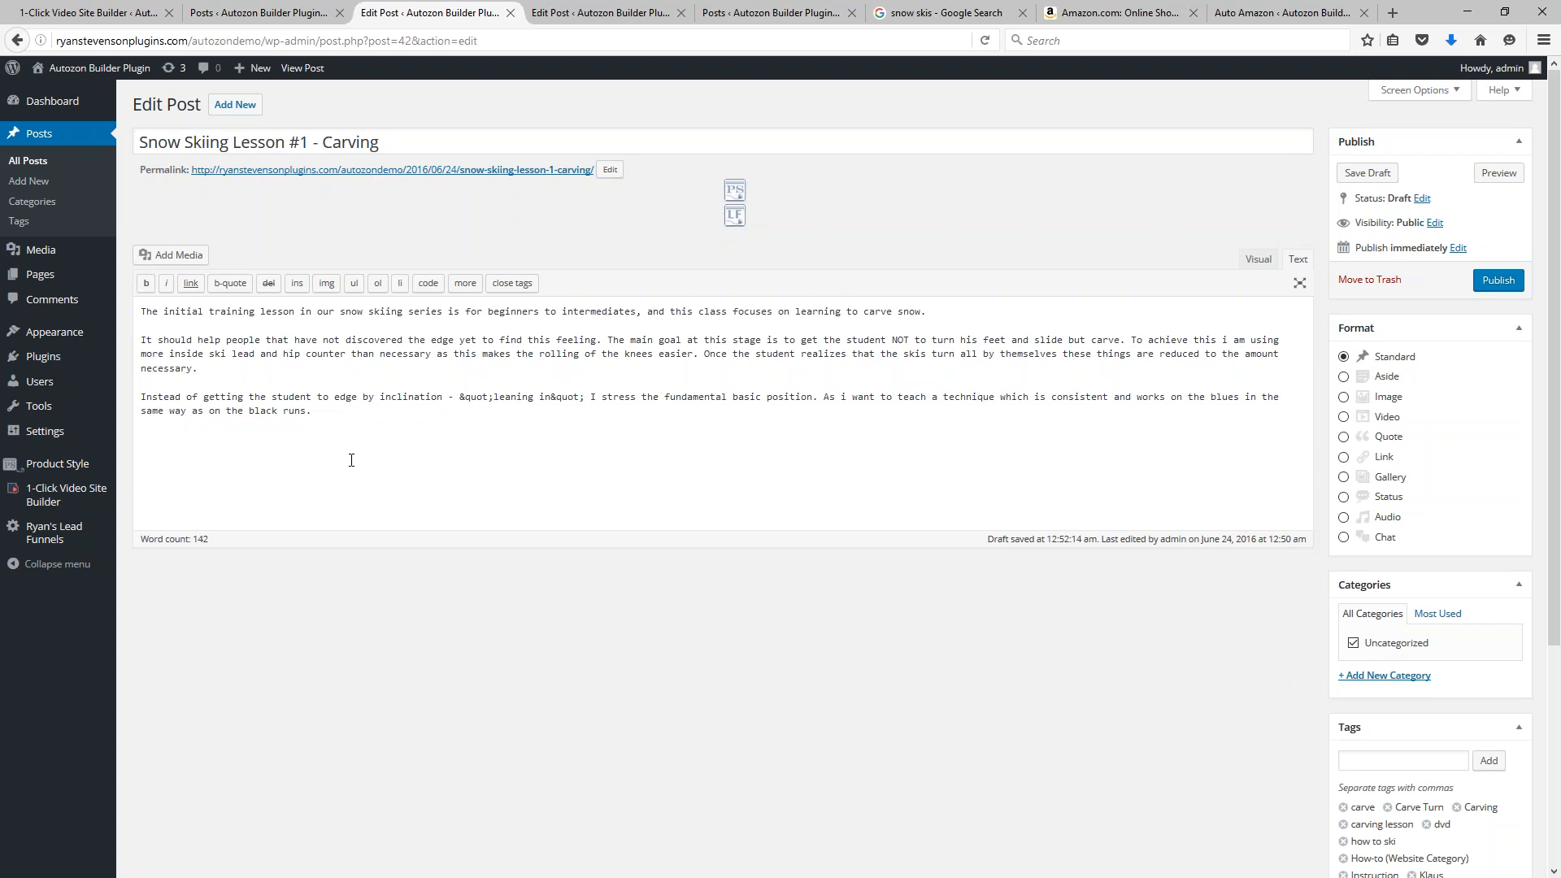
click(947, 12)
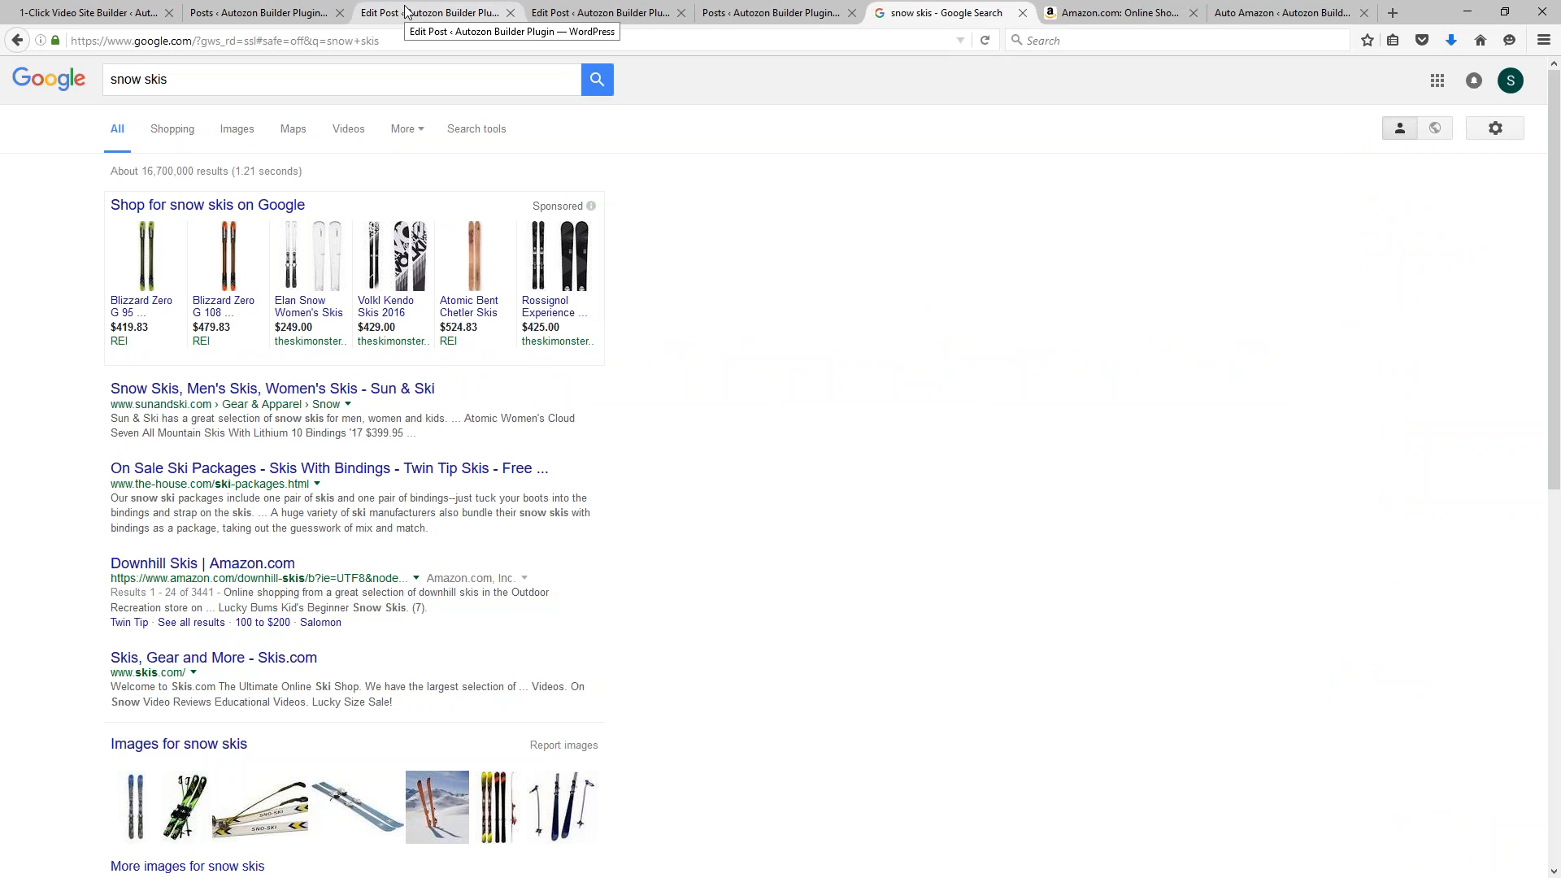
click(411, 18)
text(B)
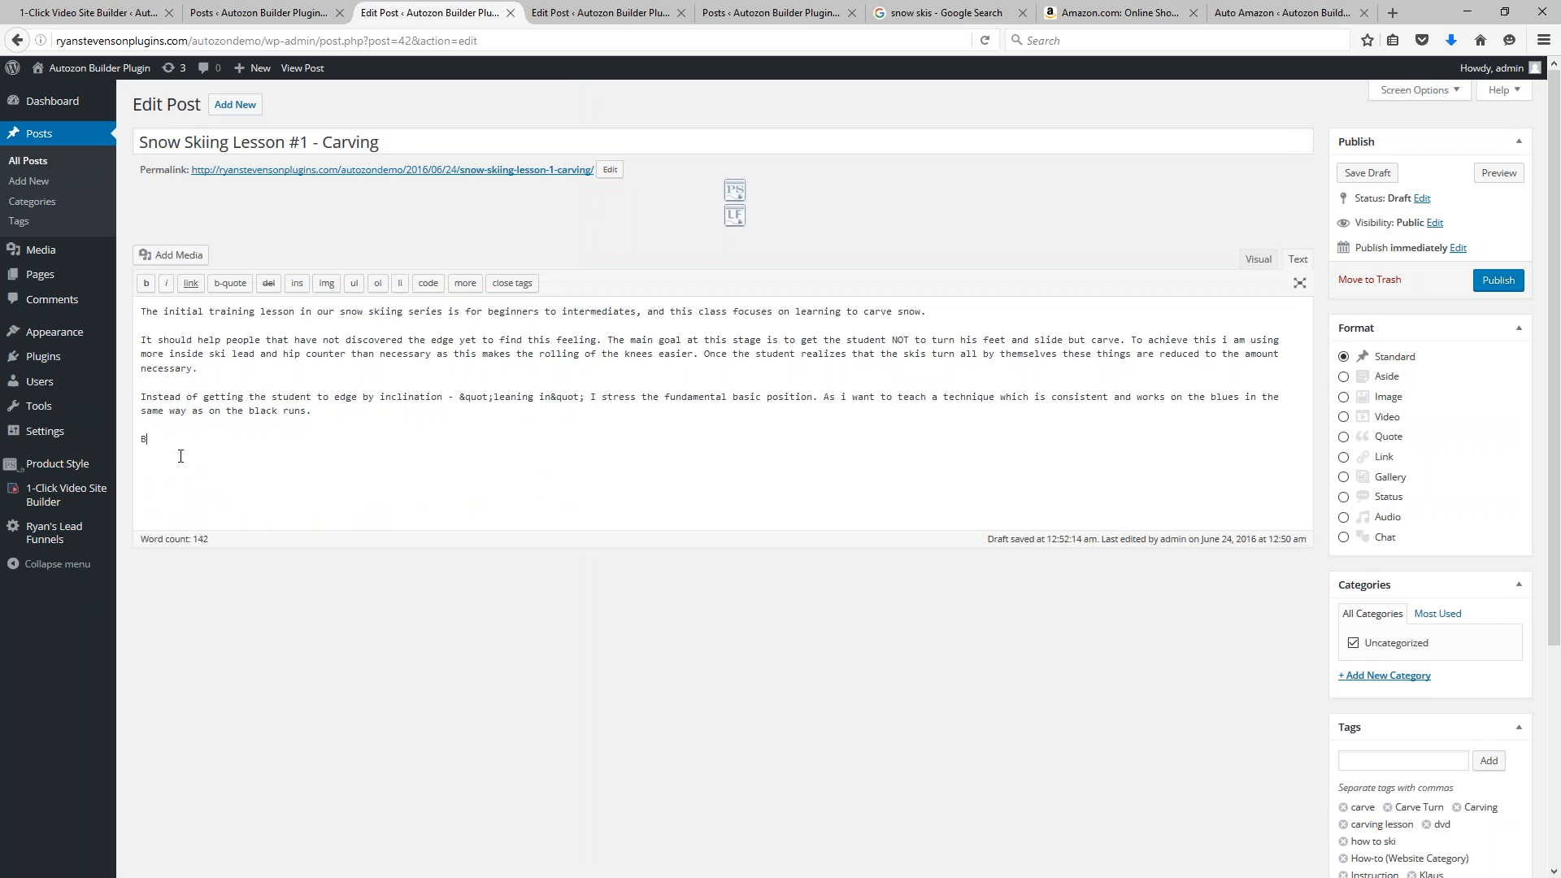
text(lizzard Zero G)
text( 95)
Complete the product line so it reads "For this type of skiing, I recommend the Blizzard Zero G 95."
text(For this type fo)
key(BackSpace)
key(BackSpace)
key(BackSpace)
text(of skiiing, I recommend the)
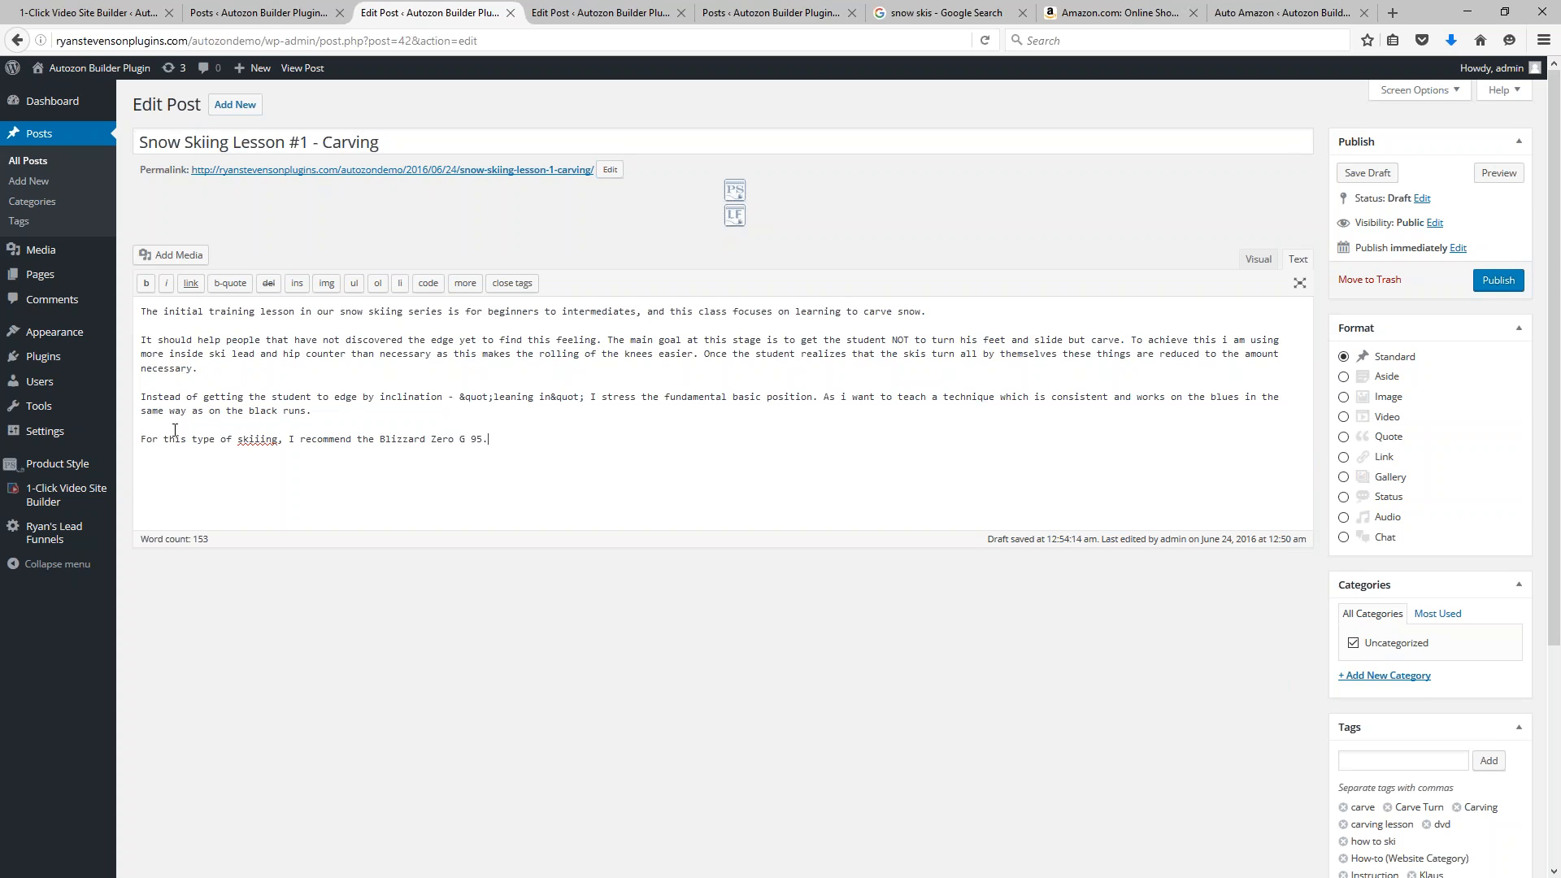
drag(261, 447, 254, 447)
key(BackSpace)
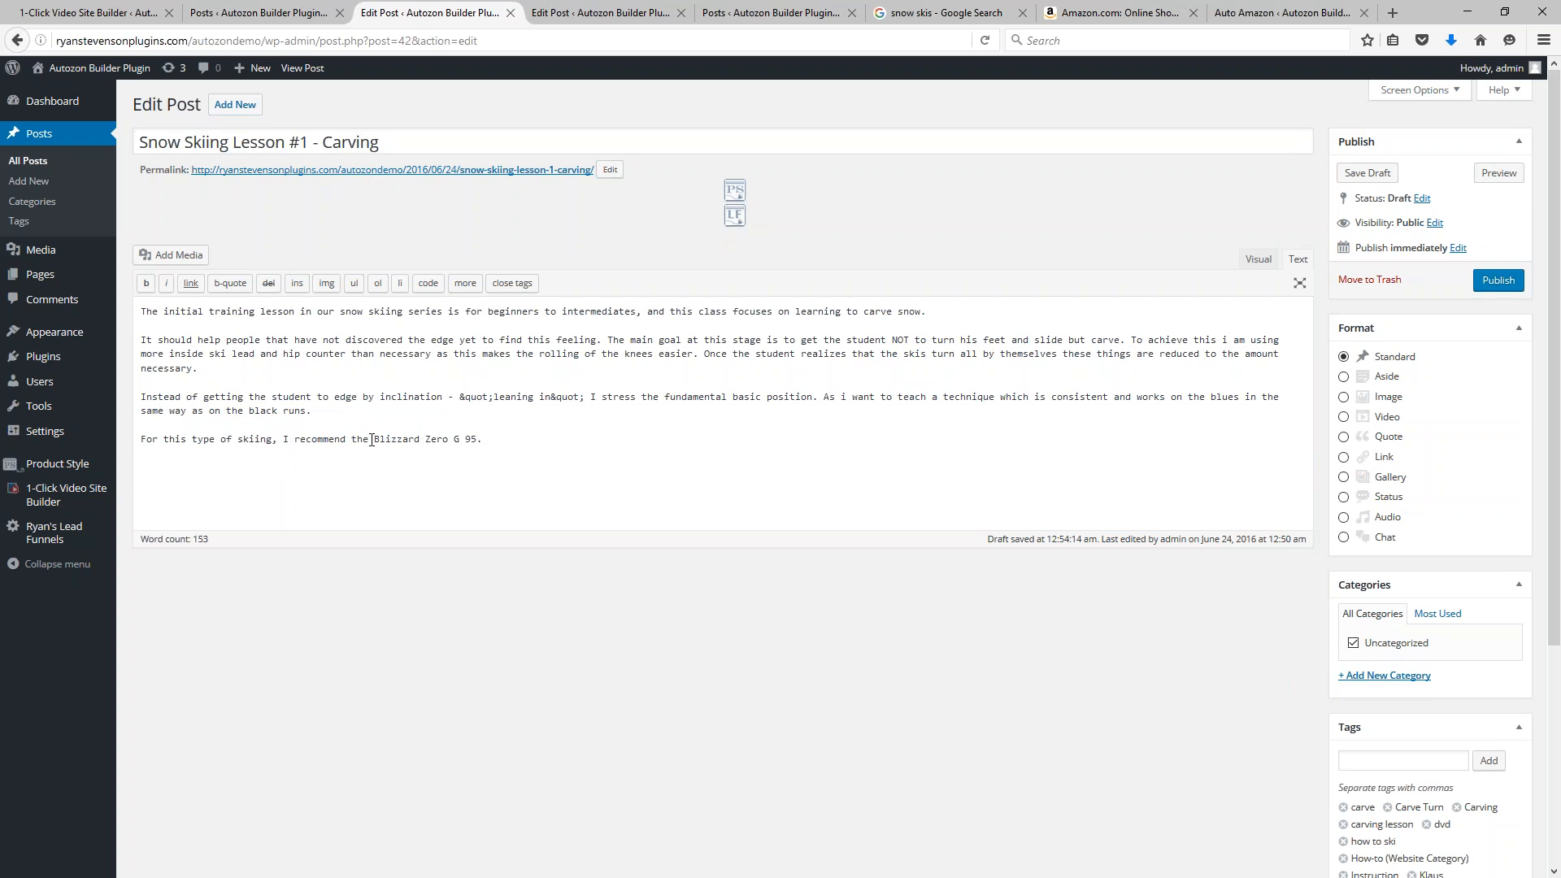
drag(374, 439, 478, 439)
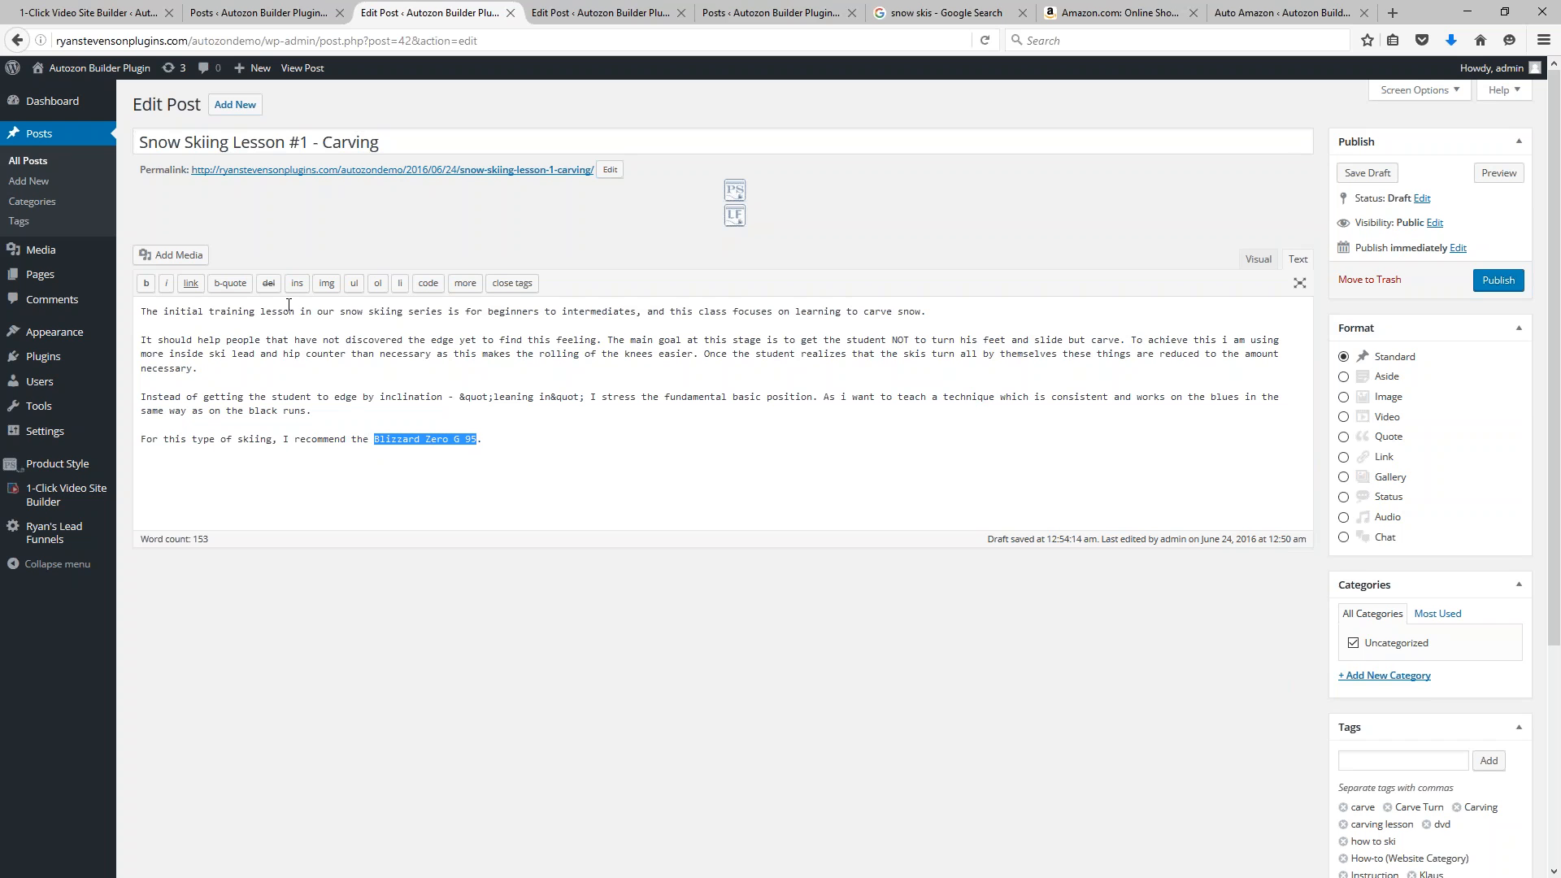
click(191, 284)
click(495, 440)
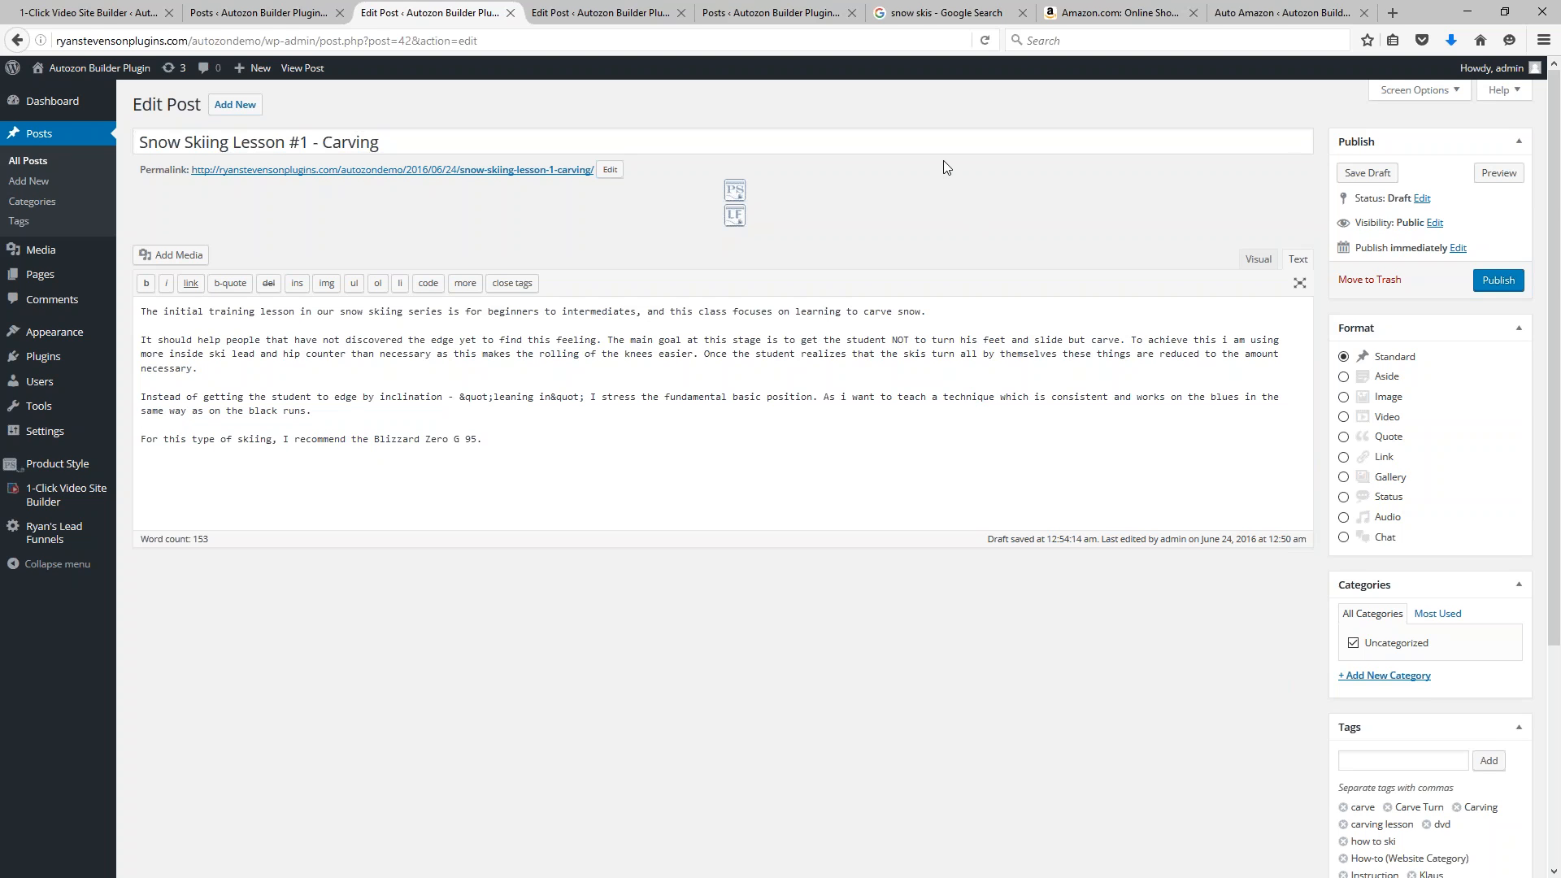
Switch back to Google and search for "most popular snow ski resorts in usa"
click(931, 14)
drag(195, 79, 18, 74)
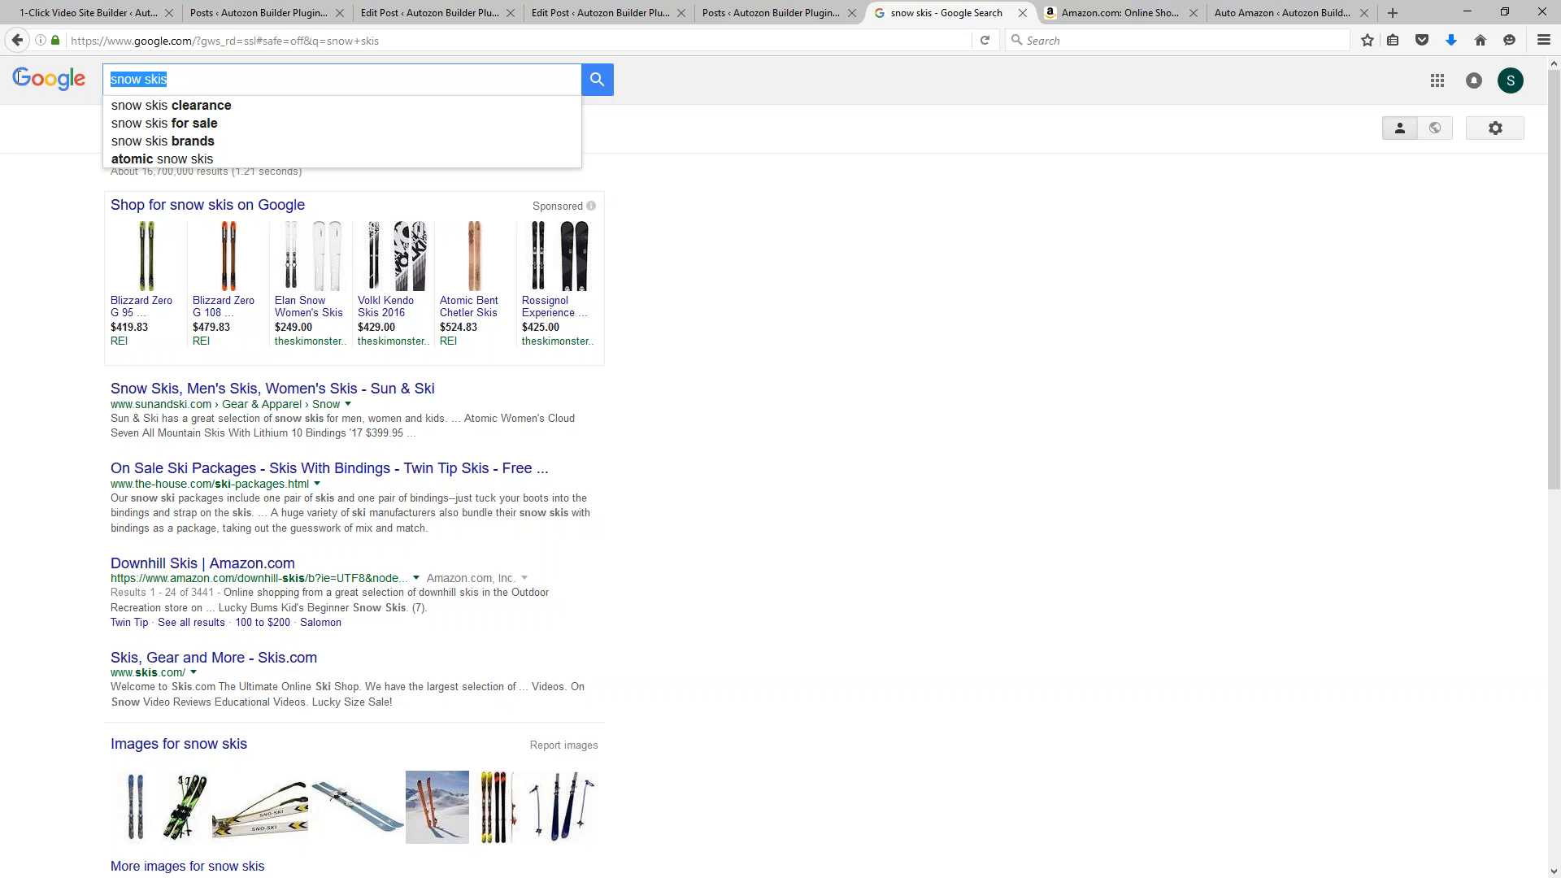
text(most )
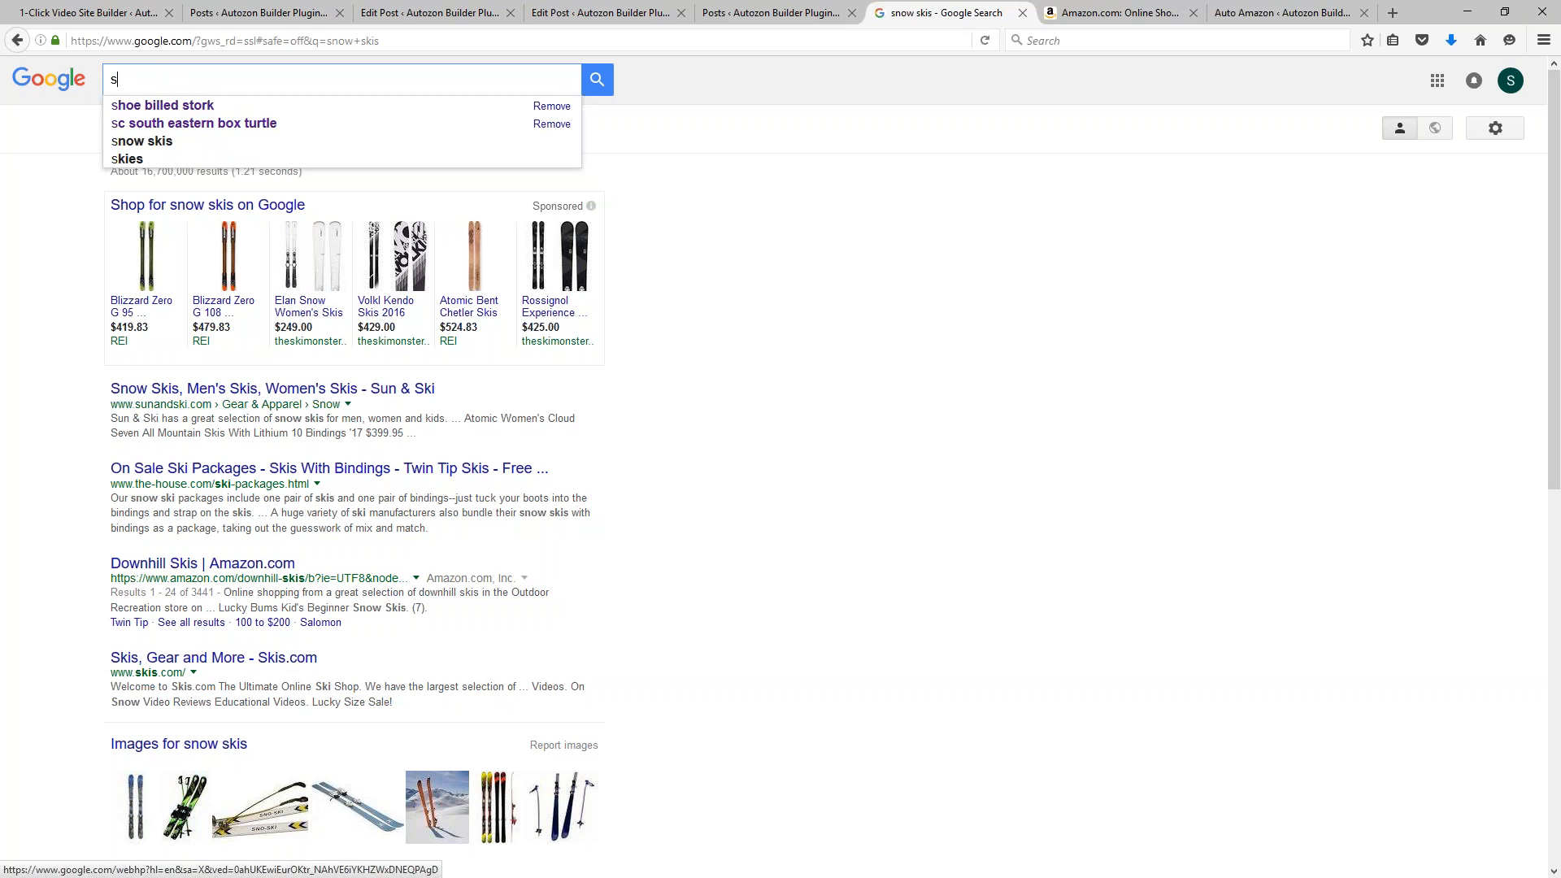
text(popular snow )
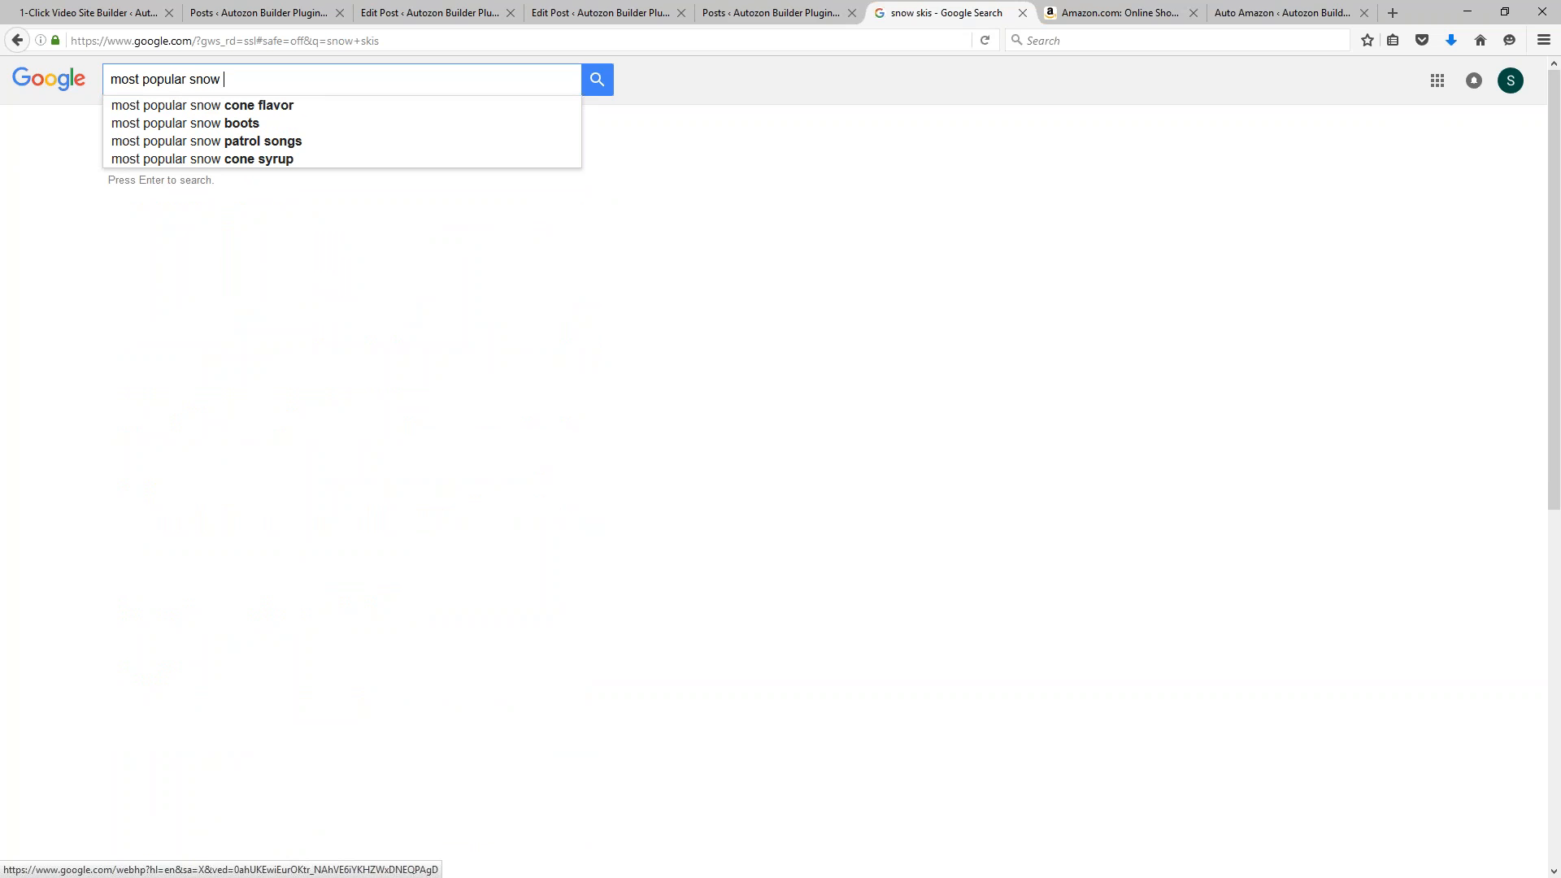
text(ski re)
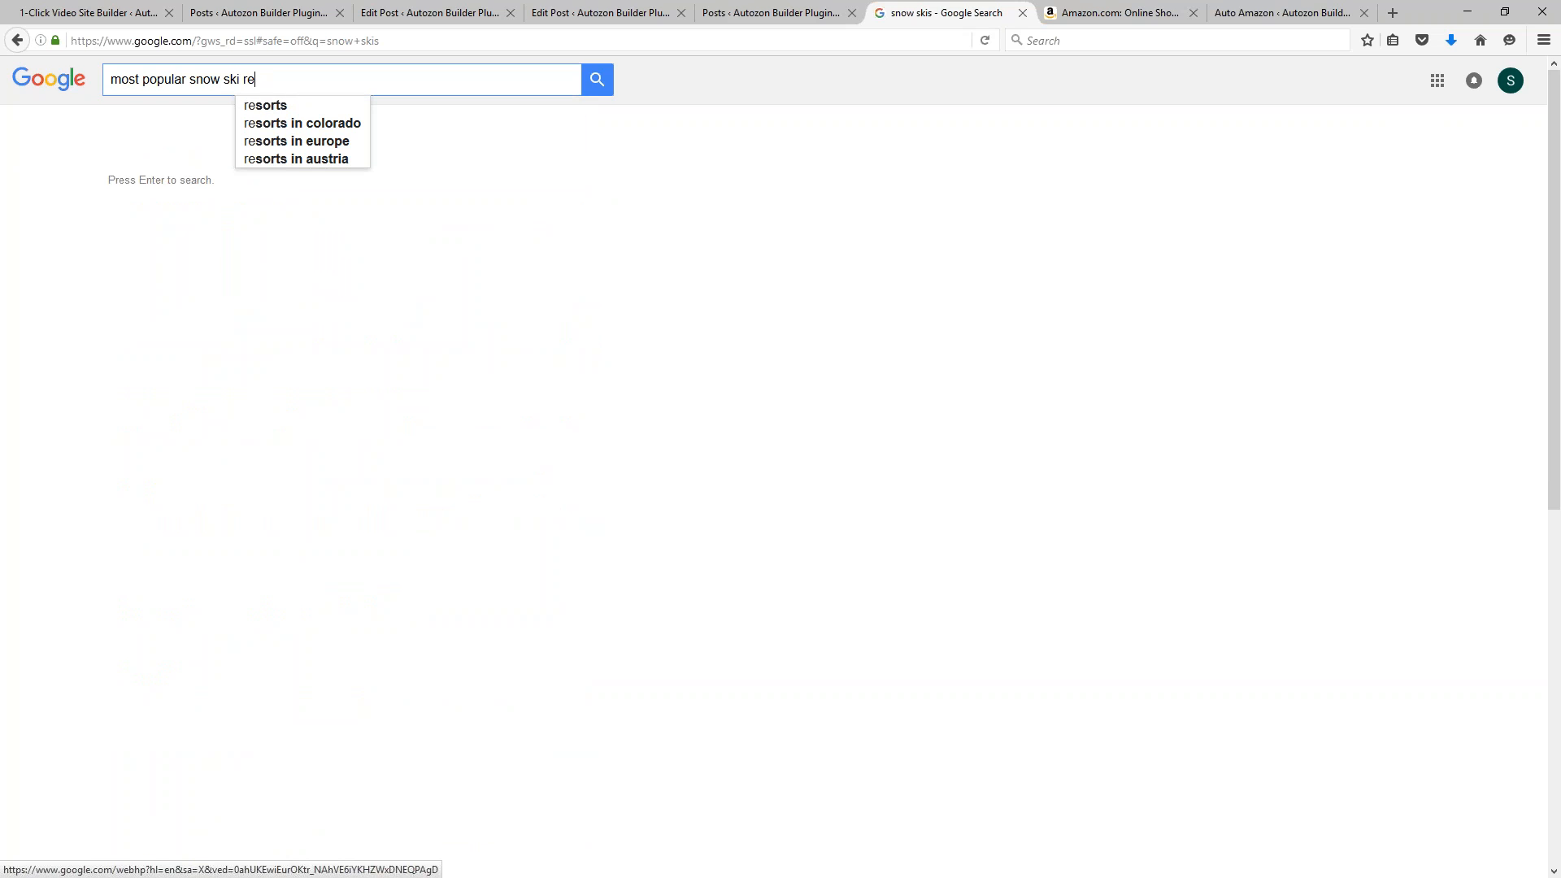
text(s)
text(or)
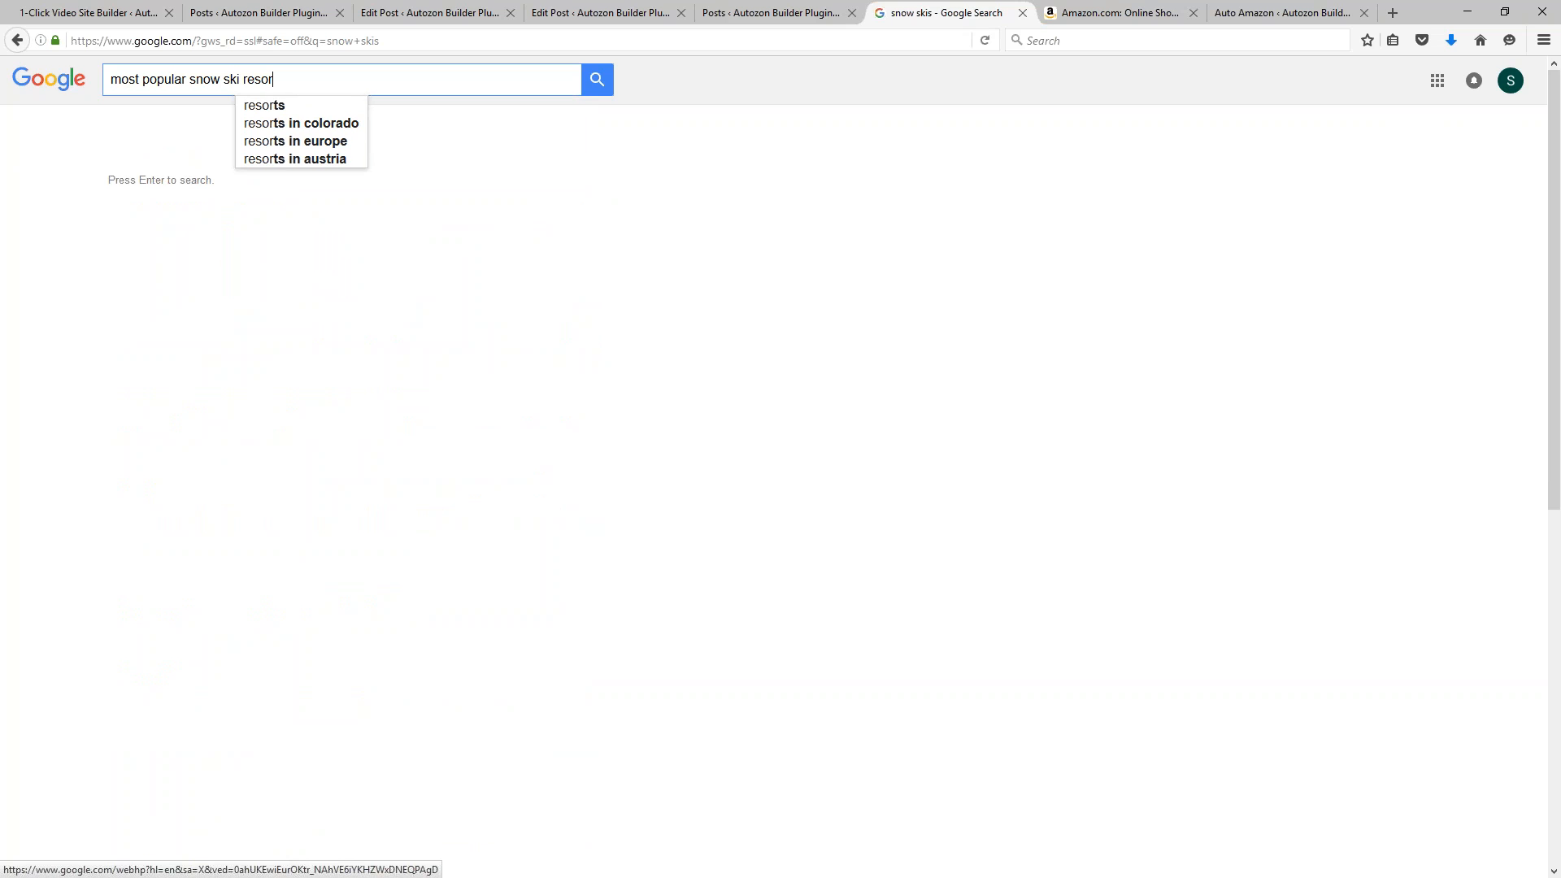
text(ts in usa)
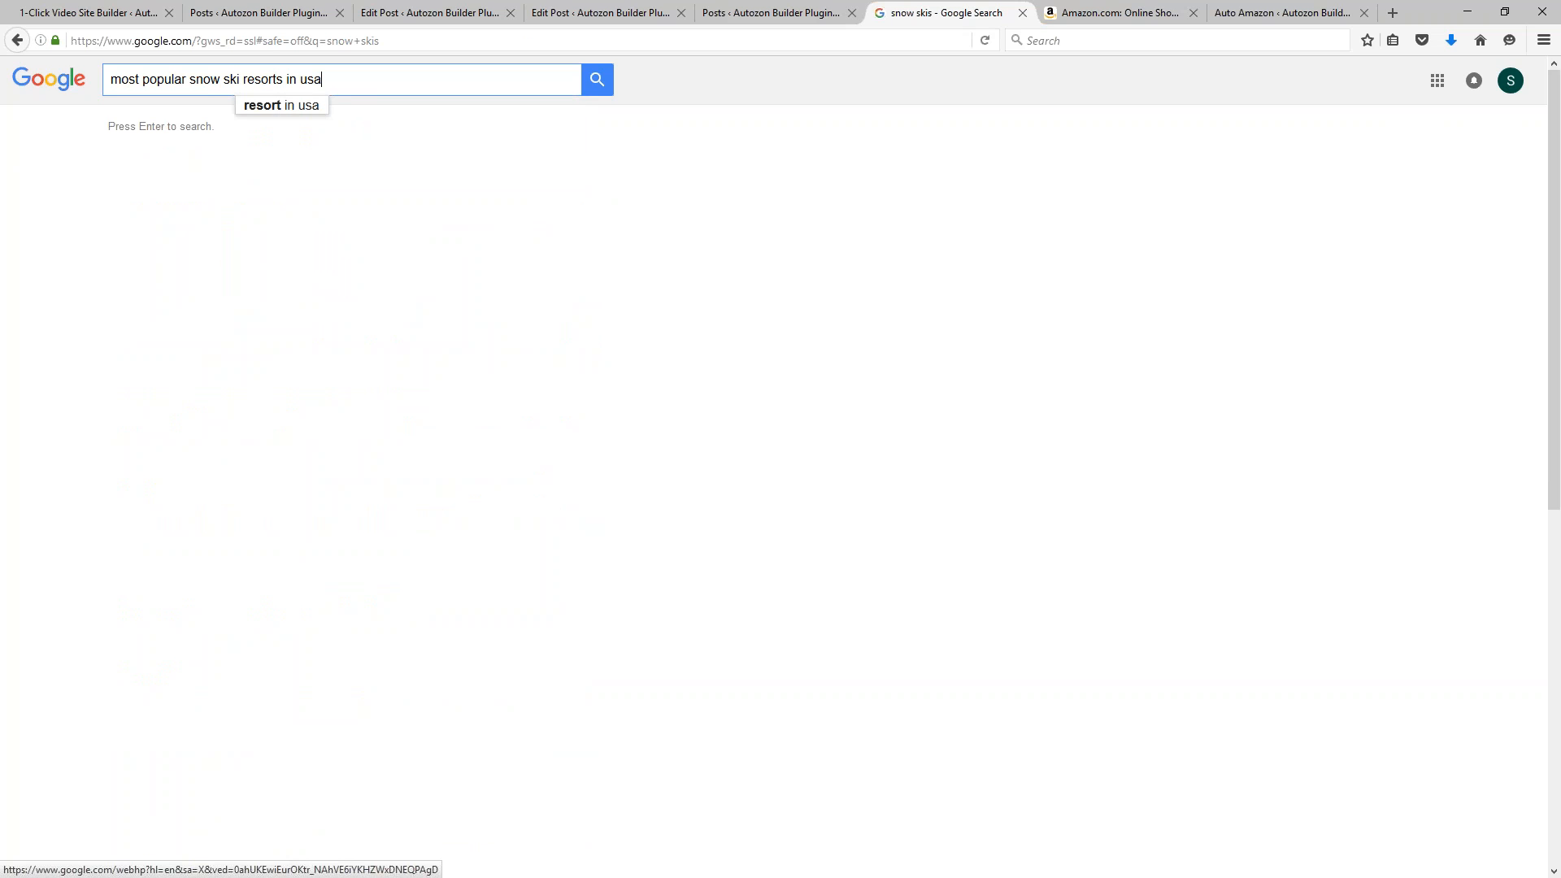
key(Return)
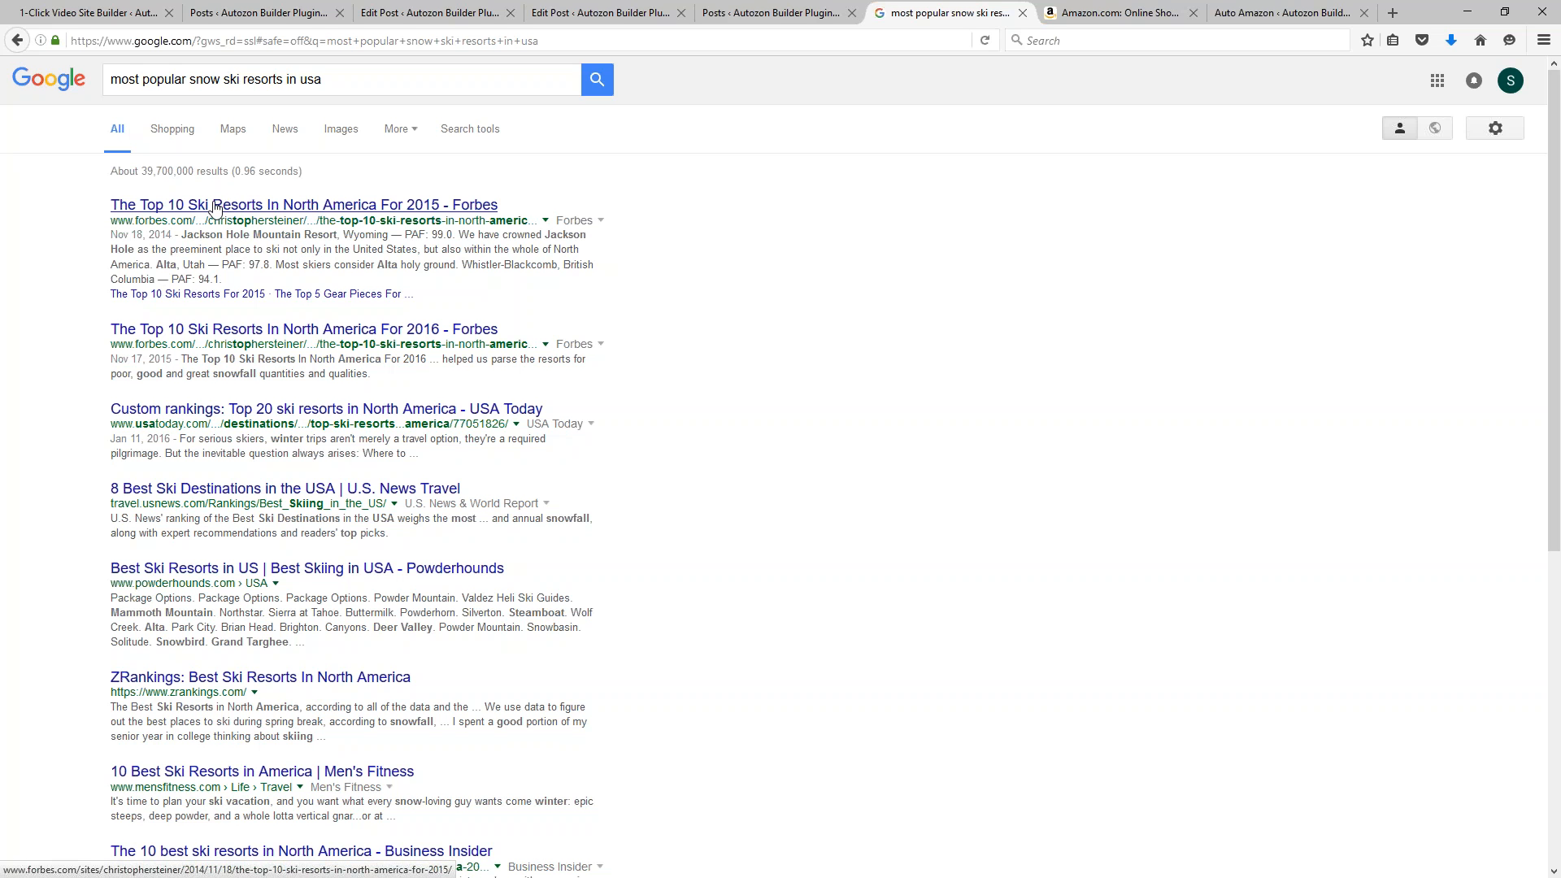
Open the Forbes article on the top 10 North American ski resorts for 2016 in a new tab and skim its introduction
right_click(187, 329)
click(263, 341)
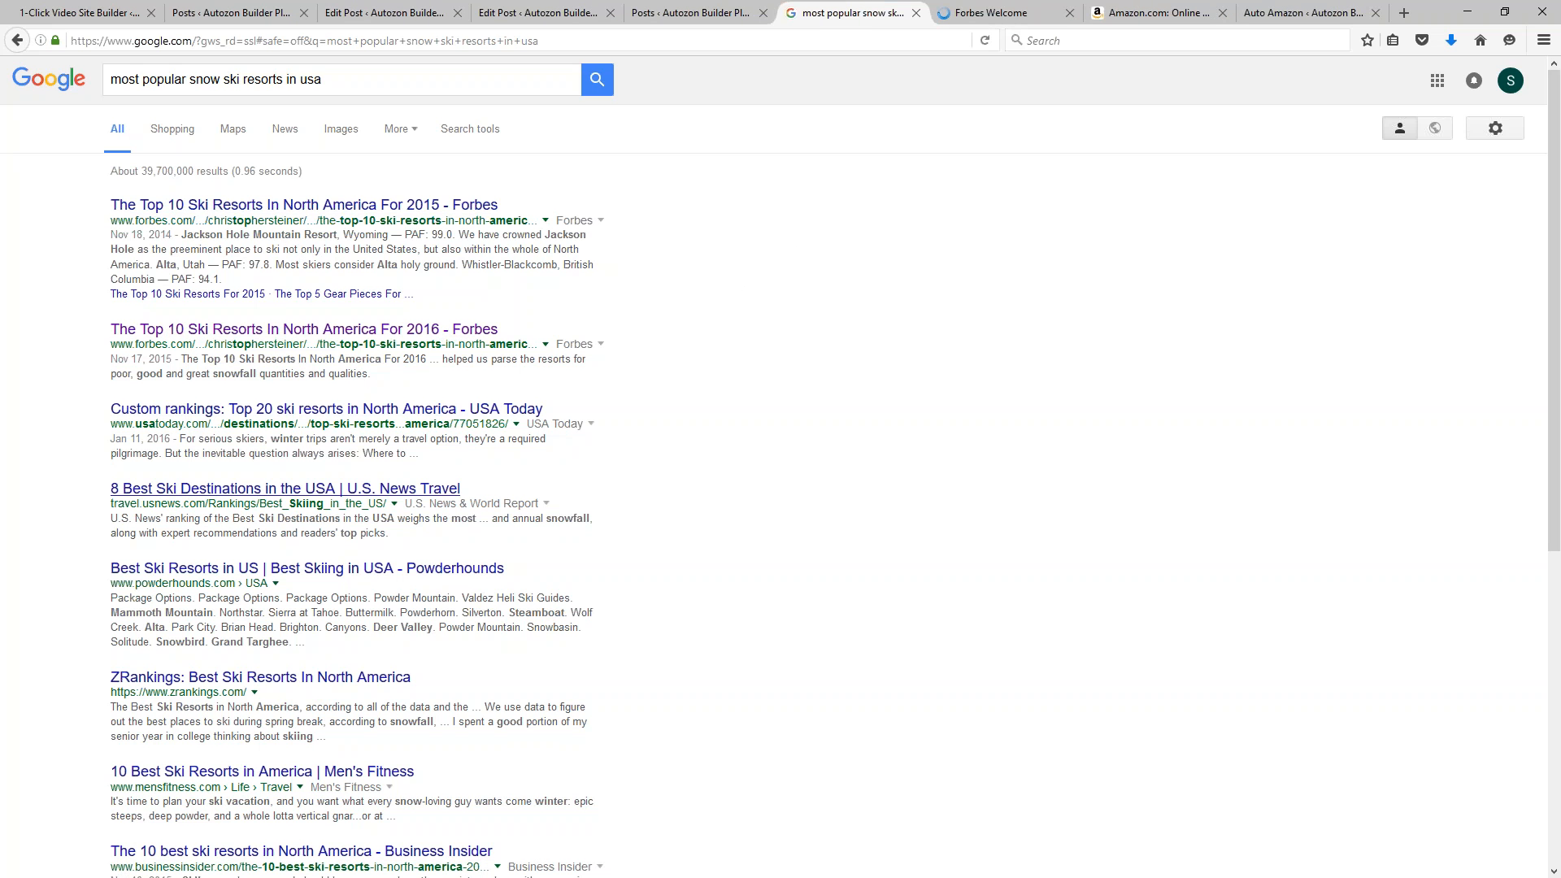
click(969, 14)
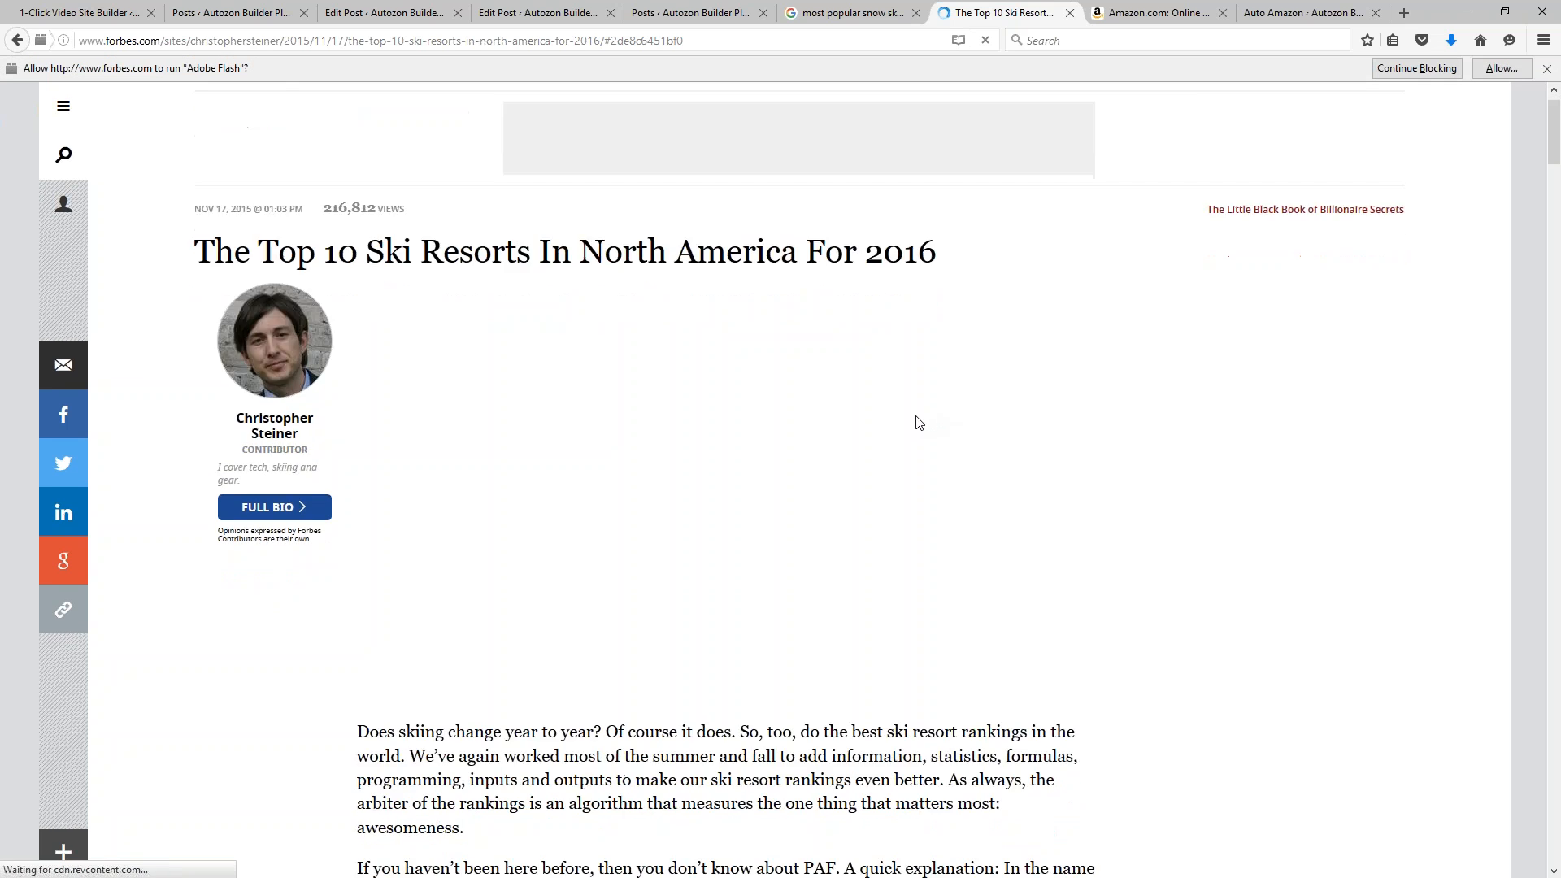
scroll(913, 422, down, 5)
scroll(1000, 456, down, 8)
scroll(999, 455, up, 7)
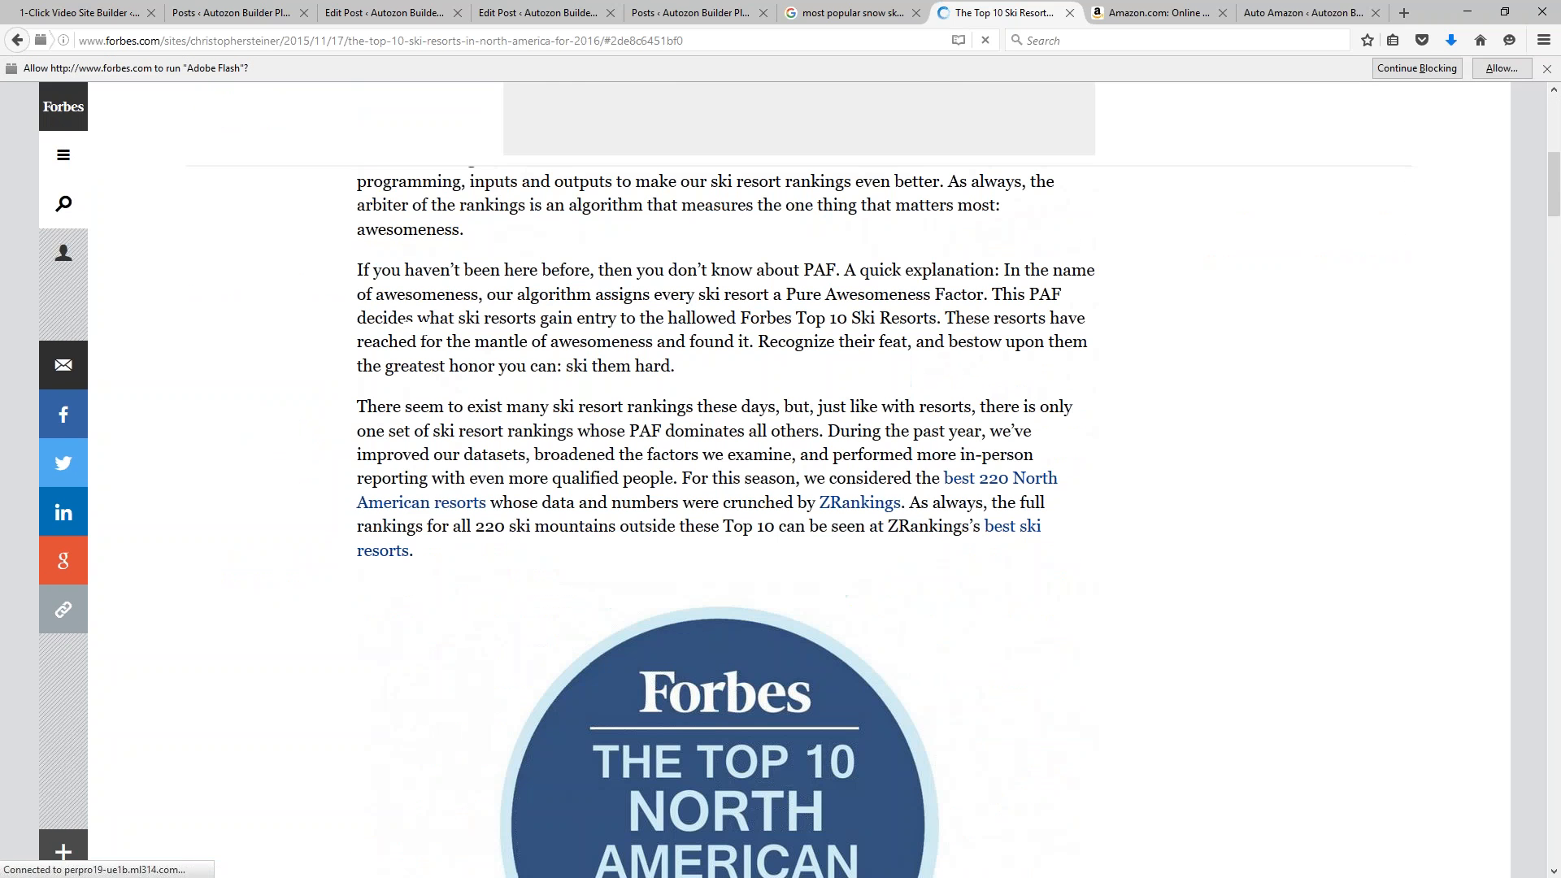
scroll(865, 392, down, 10)
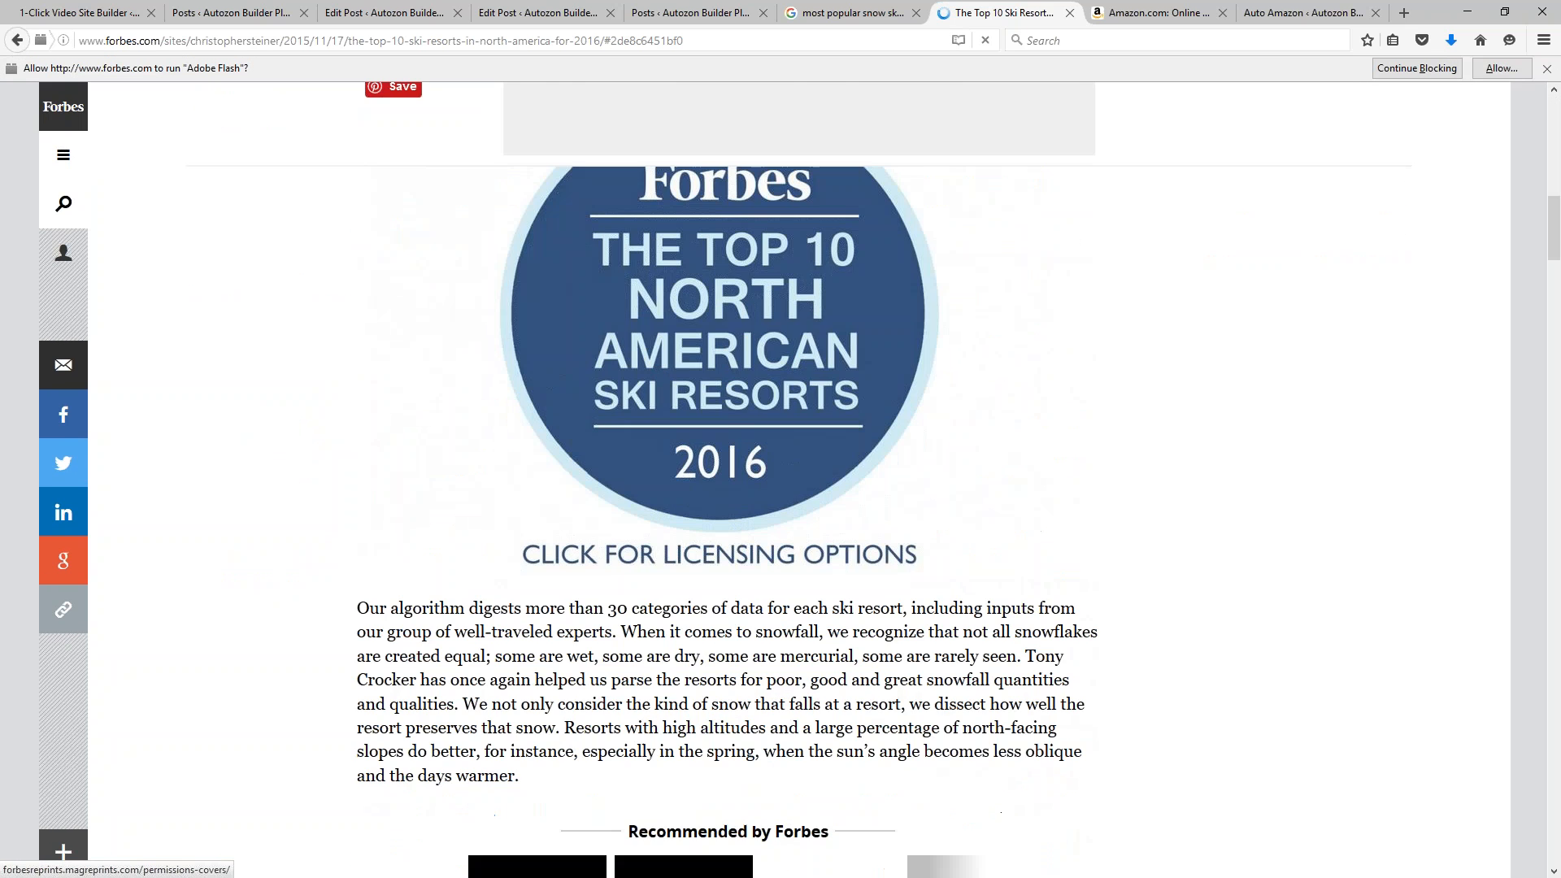
scroll(728, 480, down, 18)
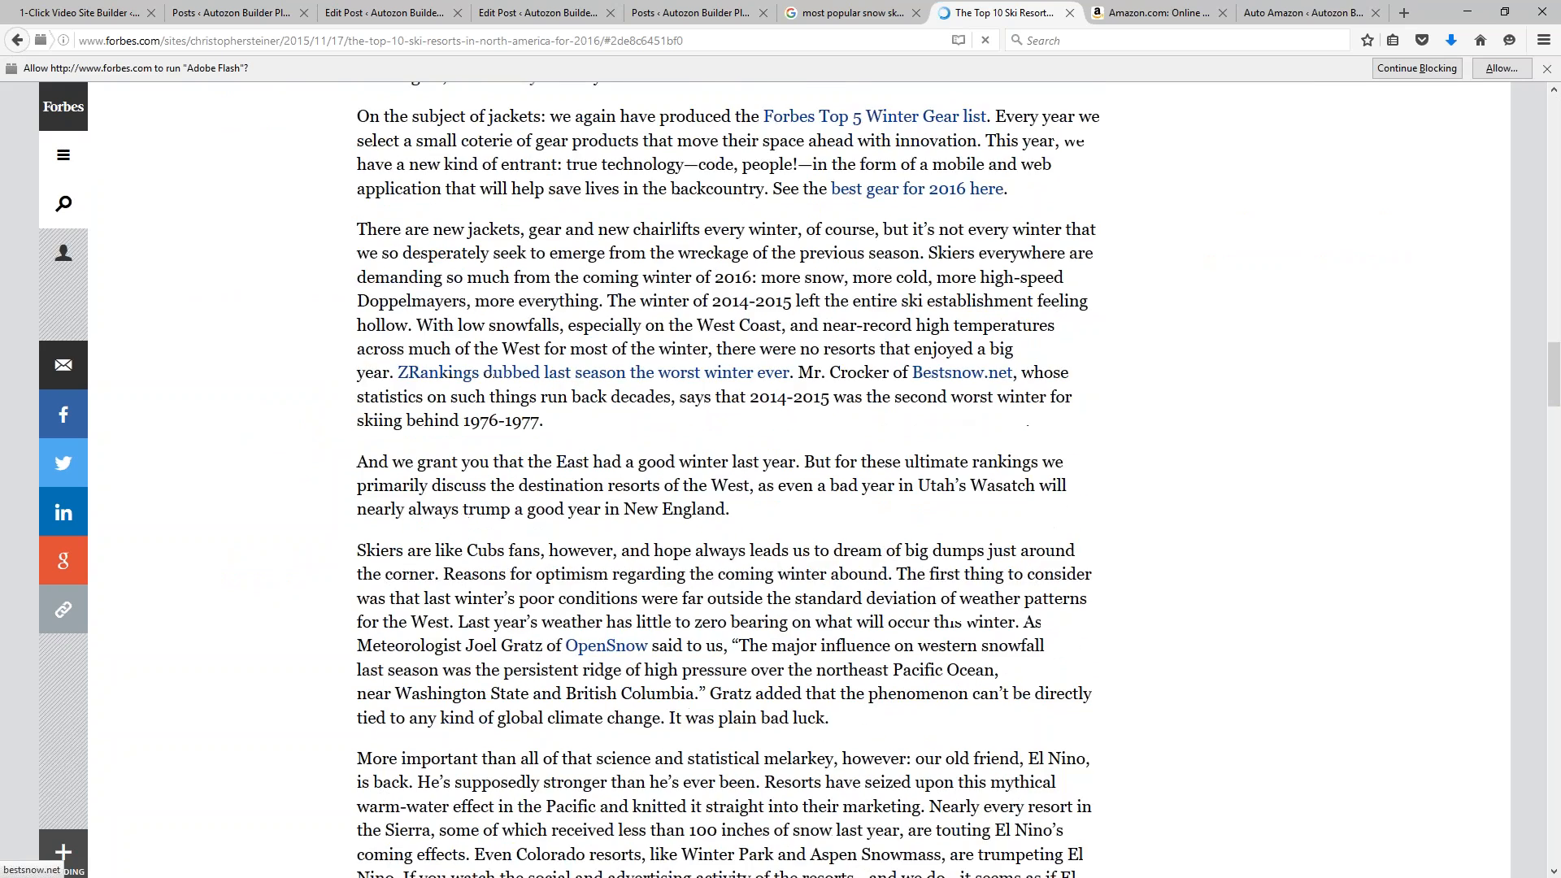
scroll(727, 480, down, 3)
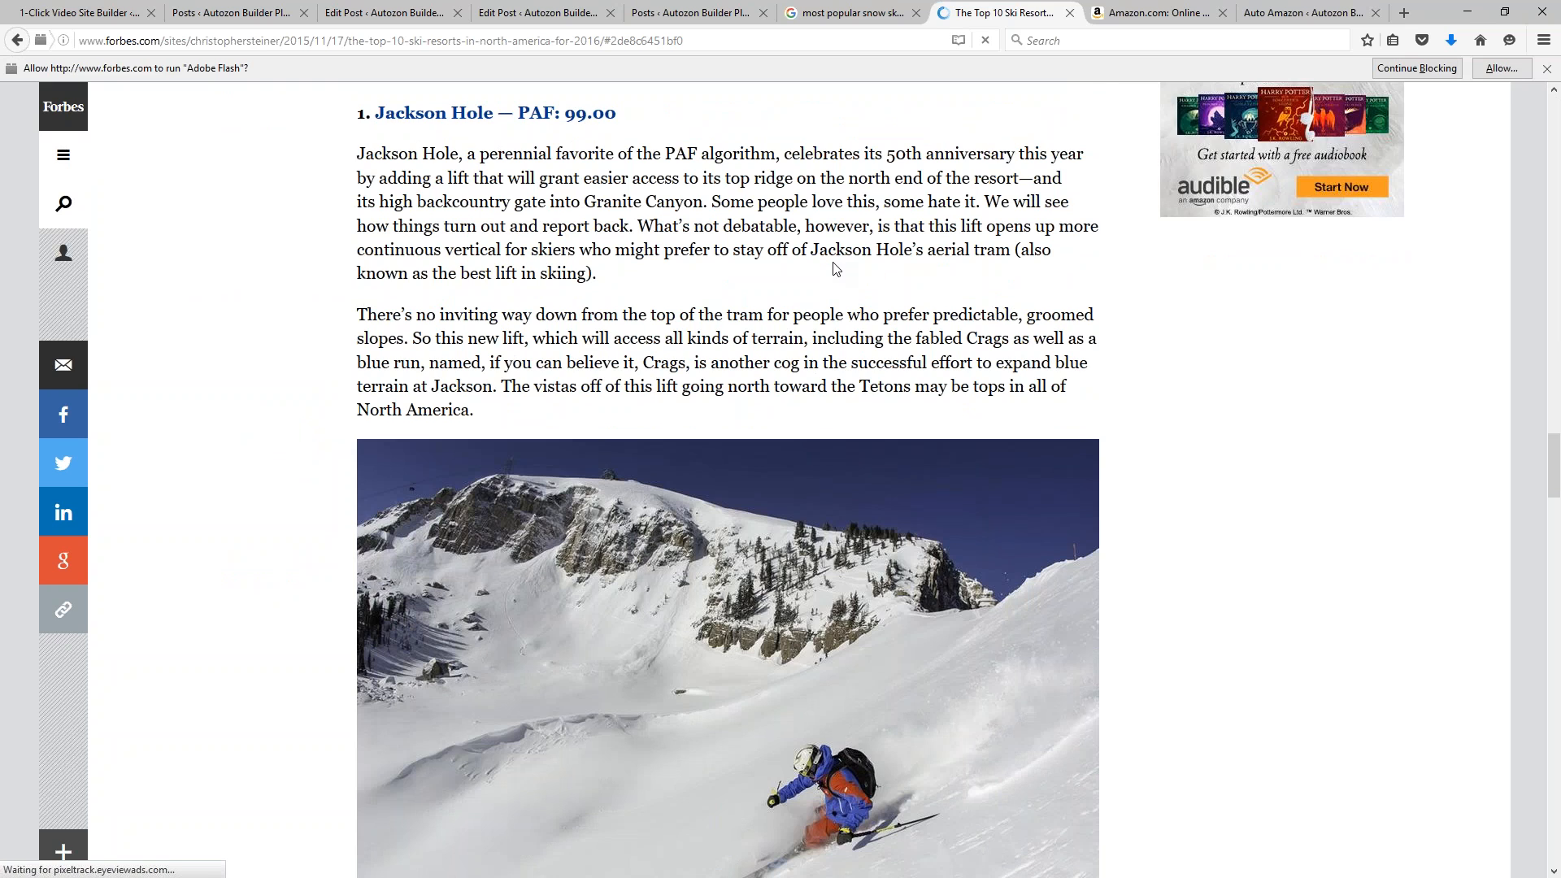
Examine the Jackson Hole and Snowbird entries of the Forbes ranking for details usable as video topics
scroll(835, 268, down, 20)
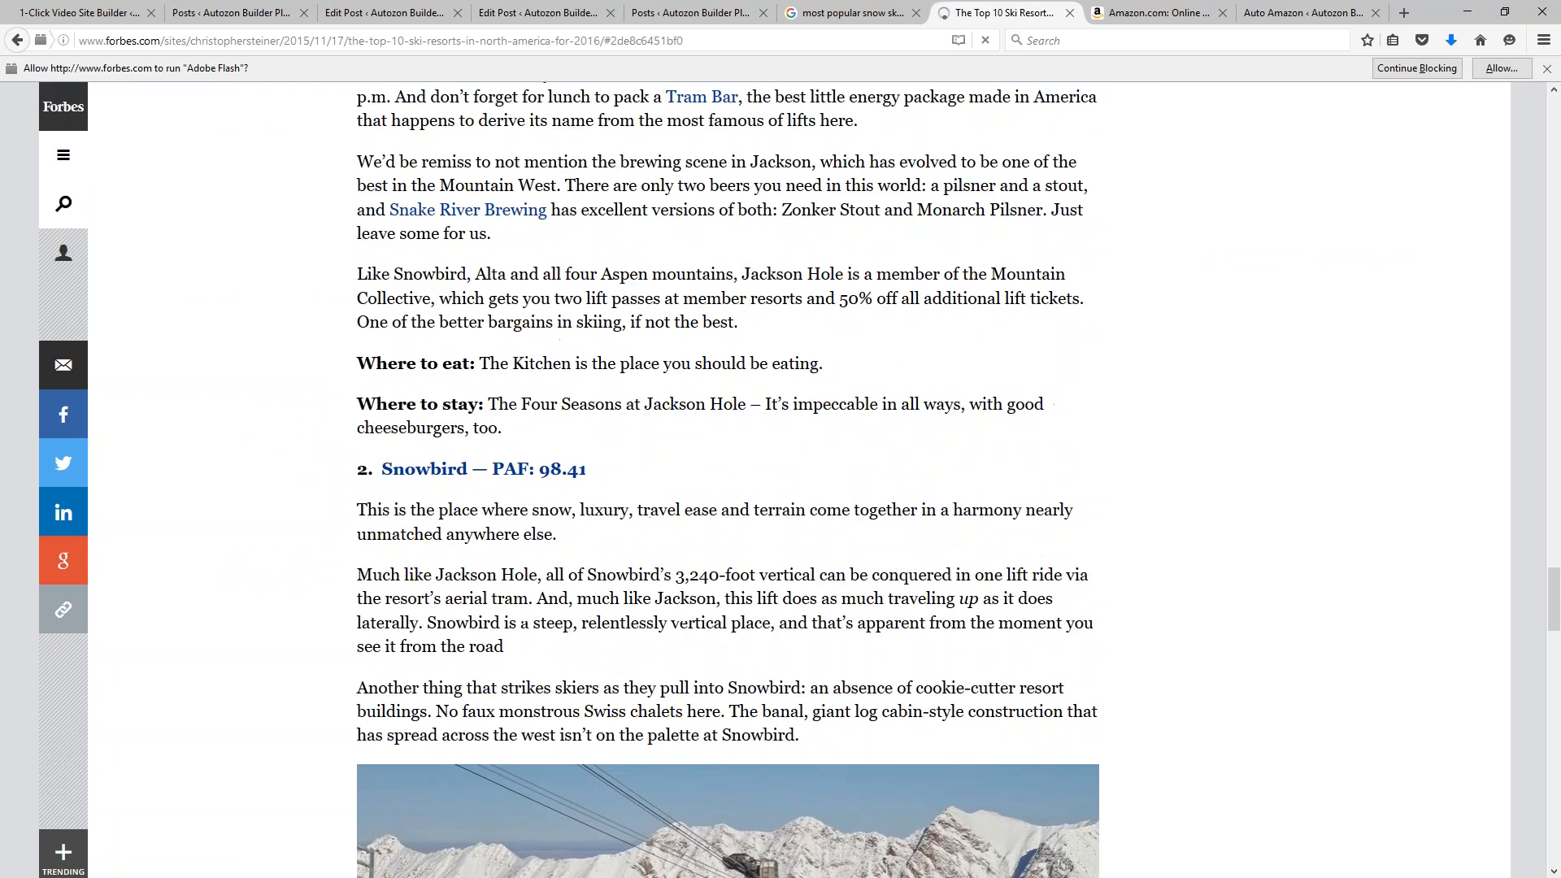
scroll(746, 404, up, 10)
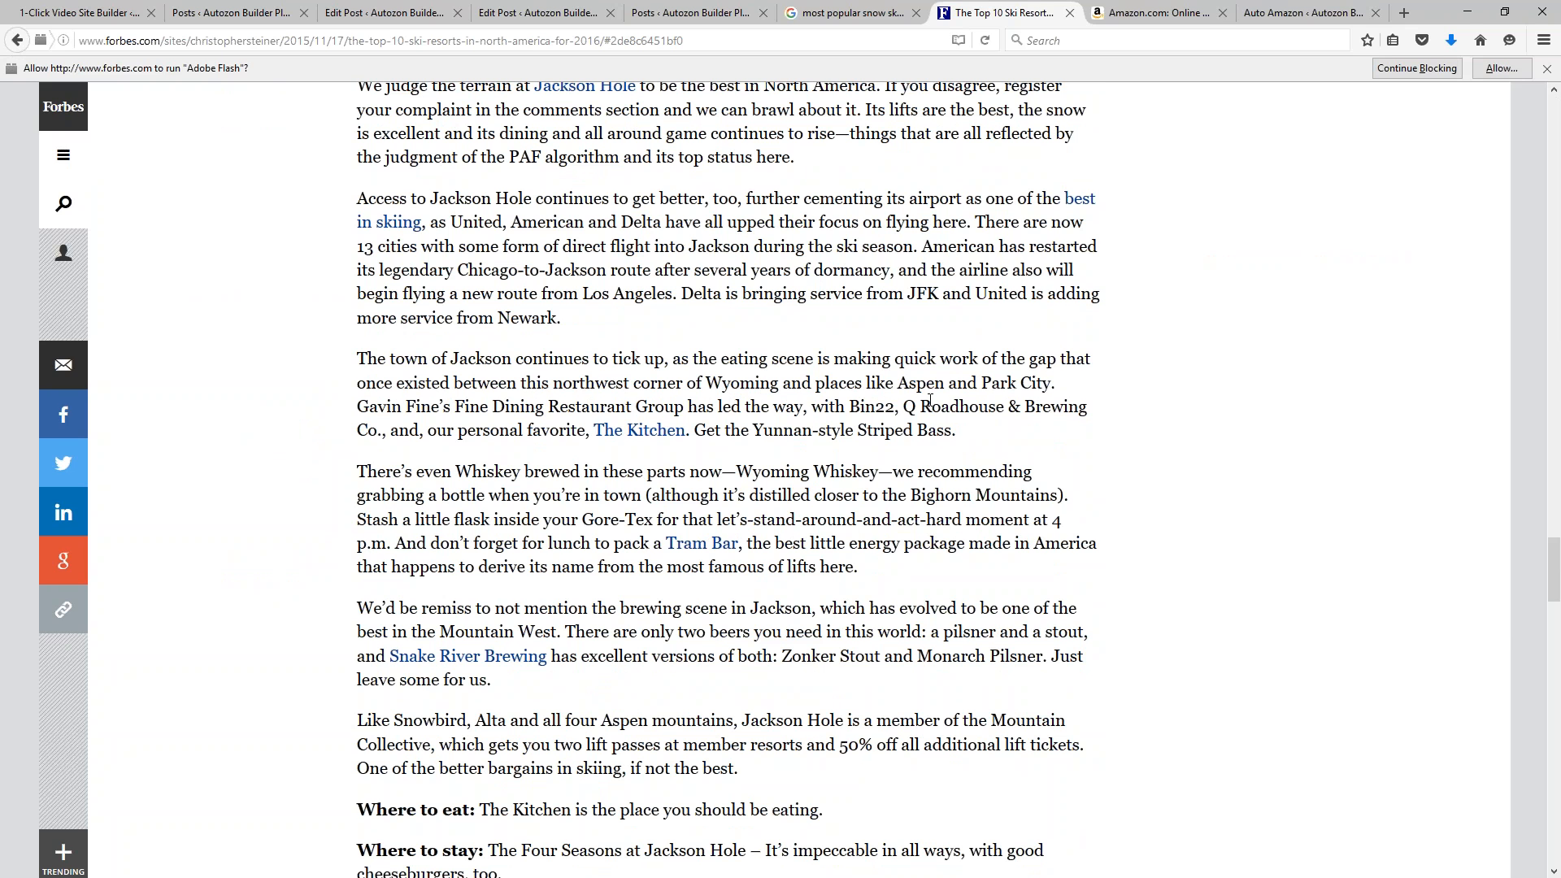
scroll(927, 401, down, 15)
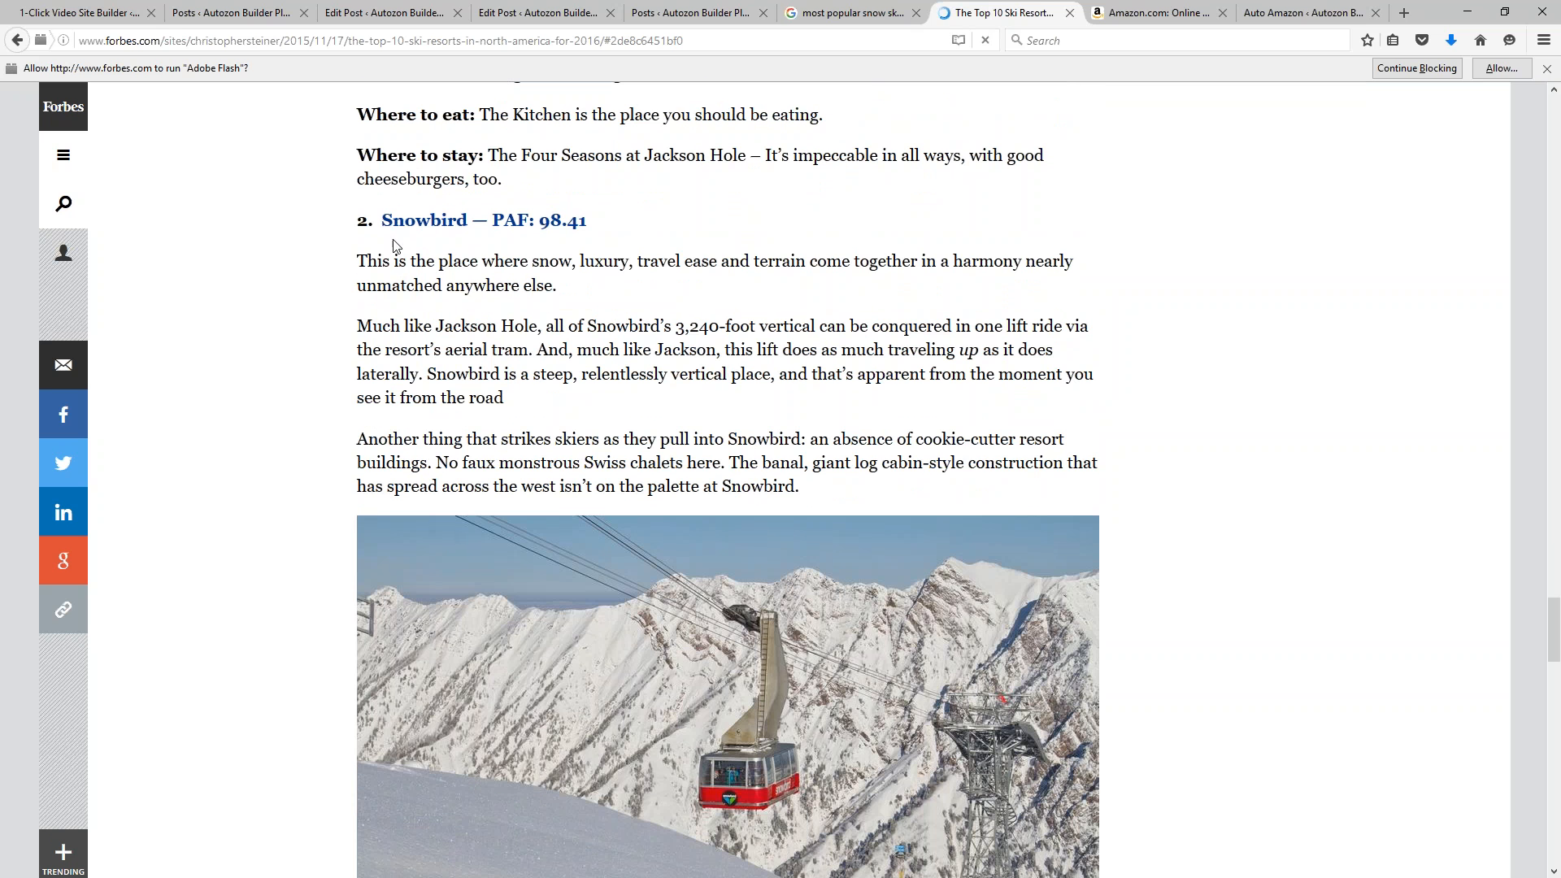
scroll(752, 446, down, 1)
scroll(897, 366, down, 10)
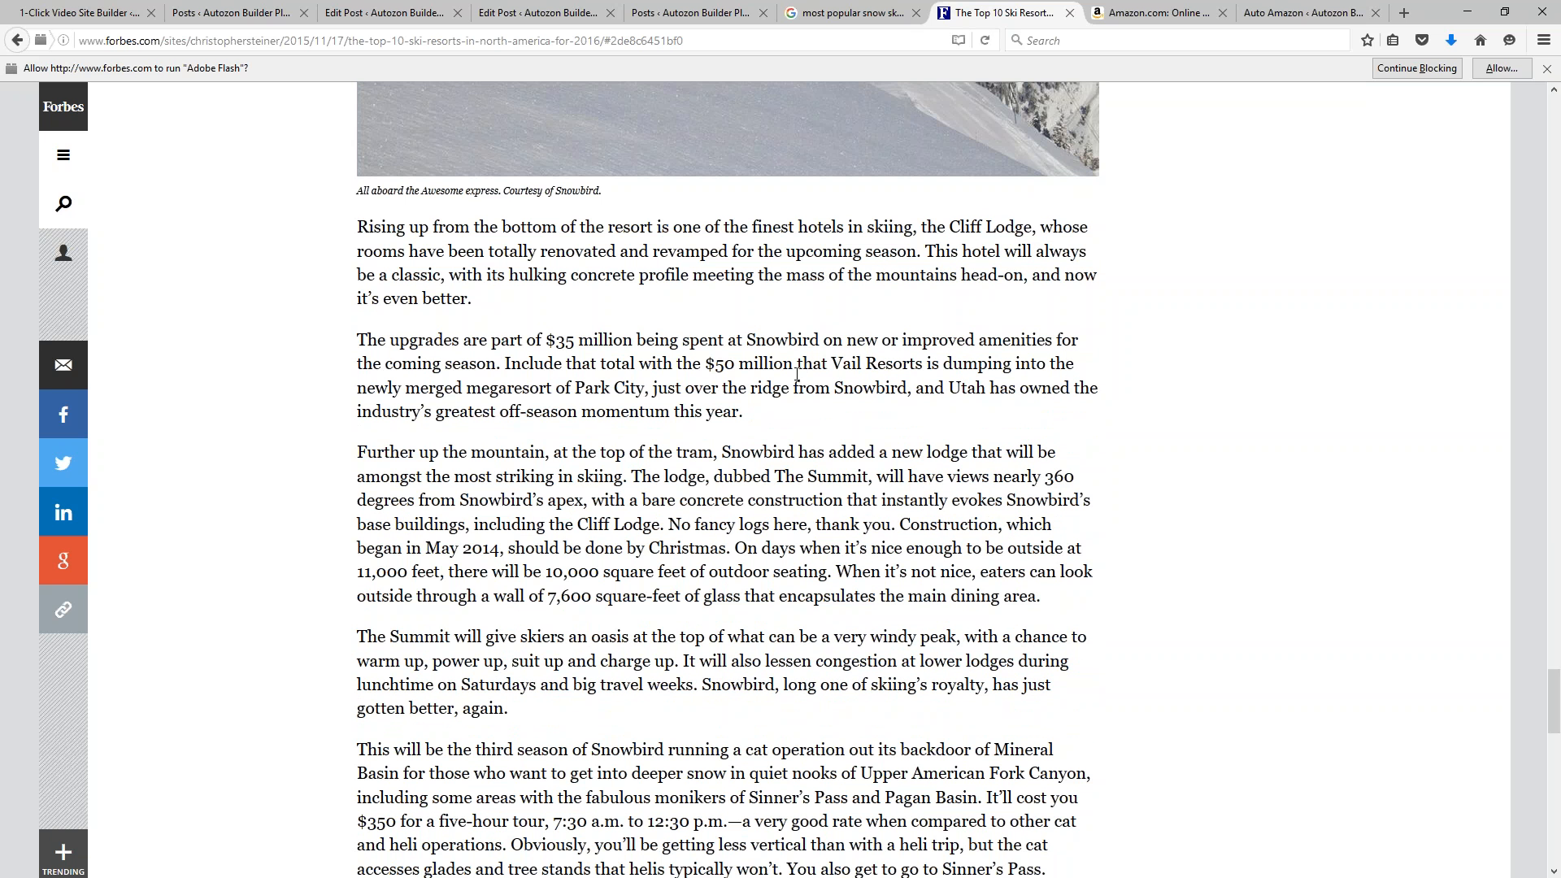
scroll(784, 385, down, 3)
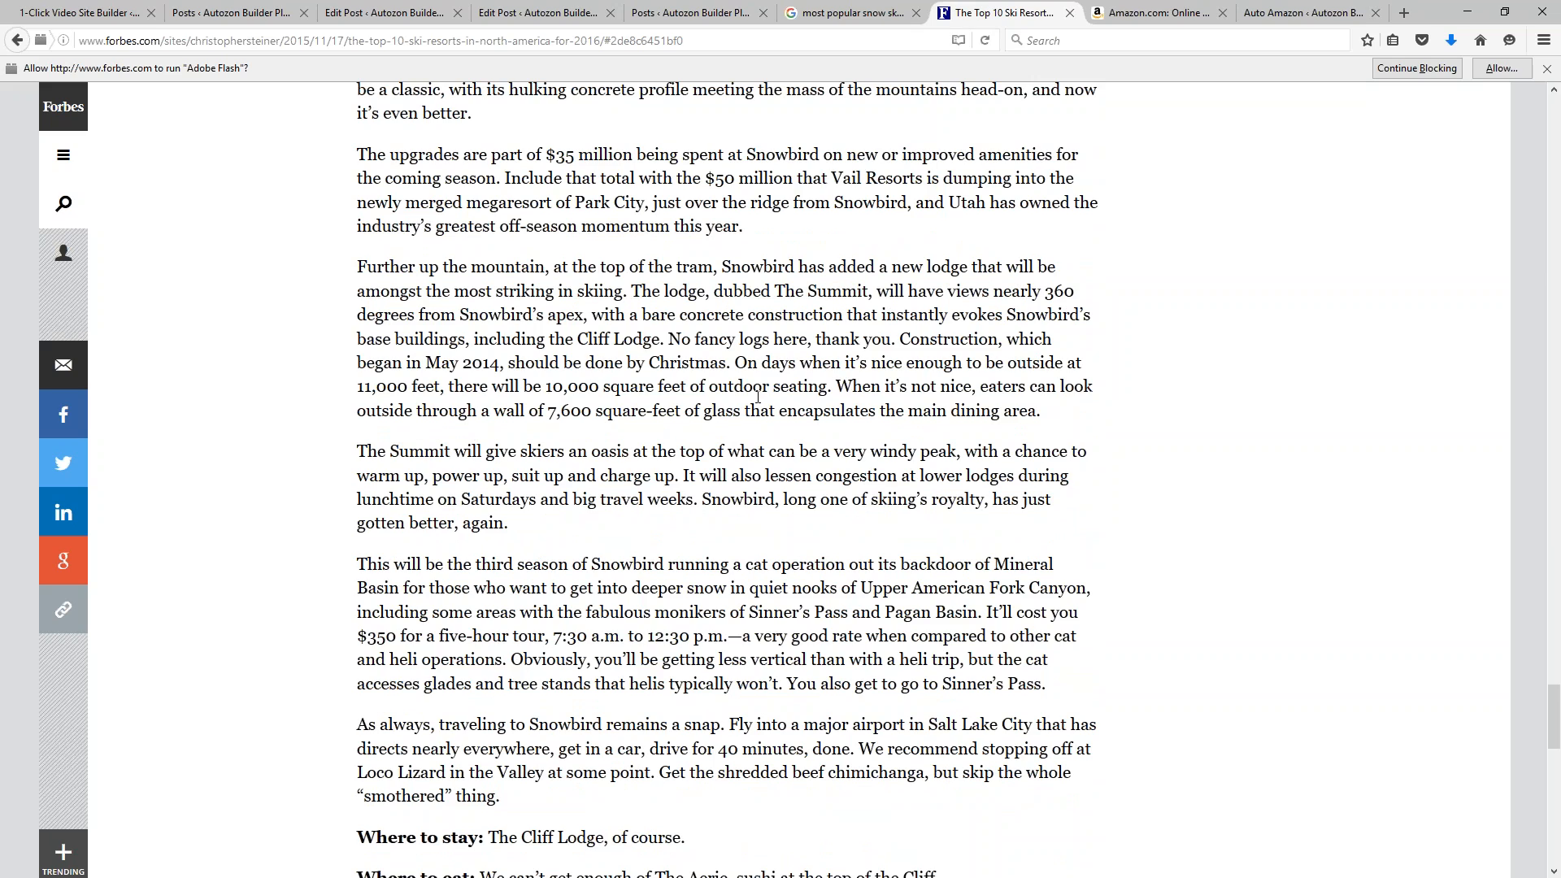
scroll(757, 396, up, 20)
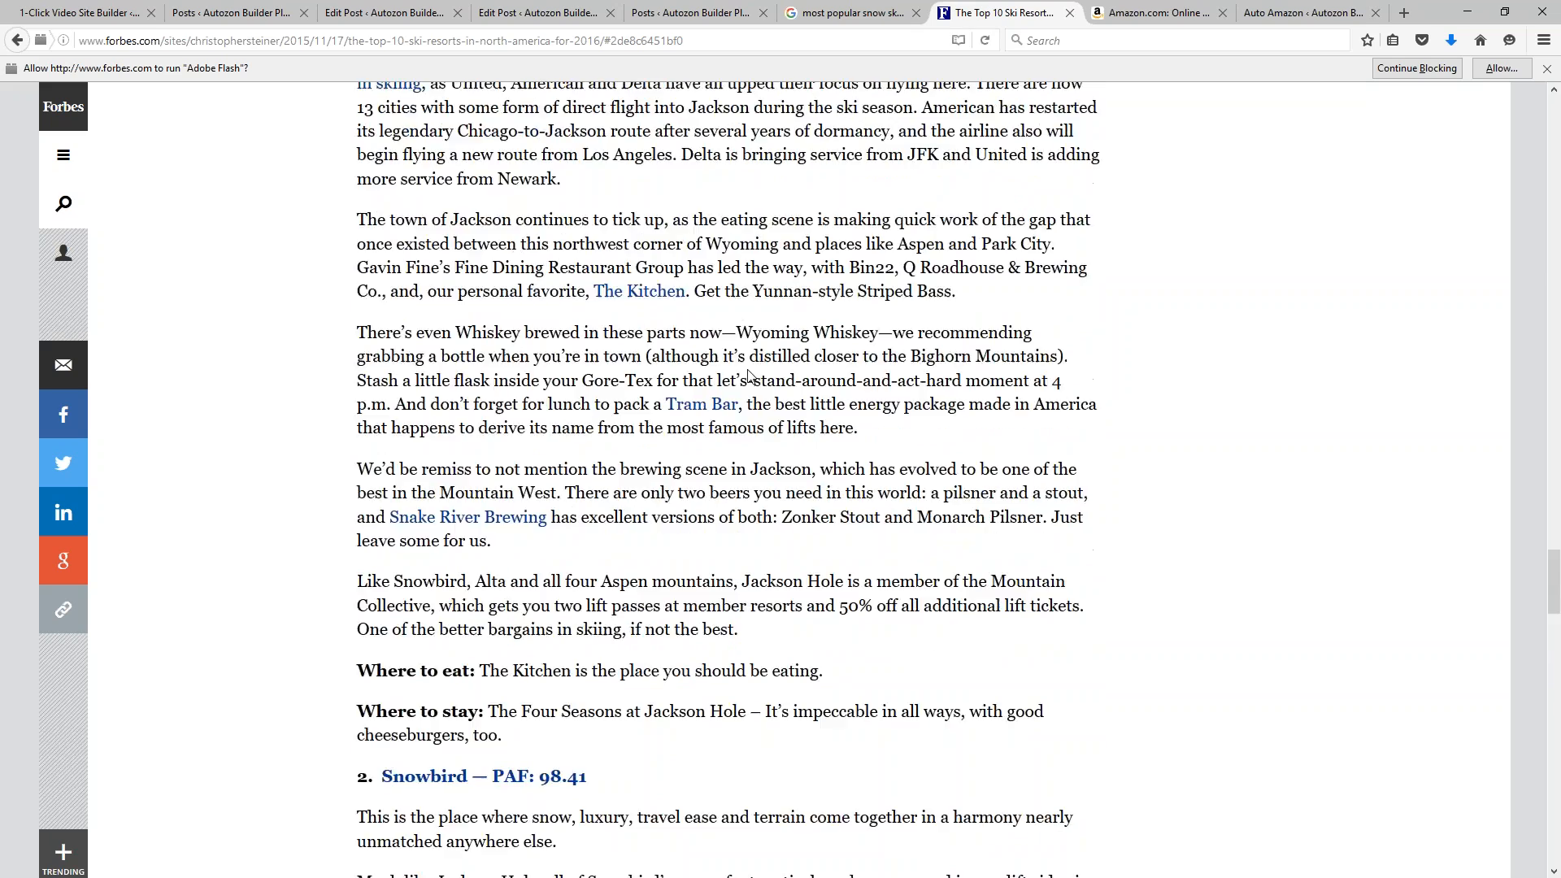
scroll(748, 375, down, 7)
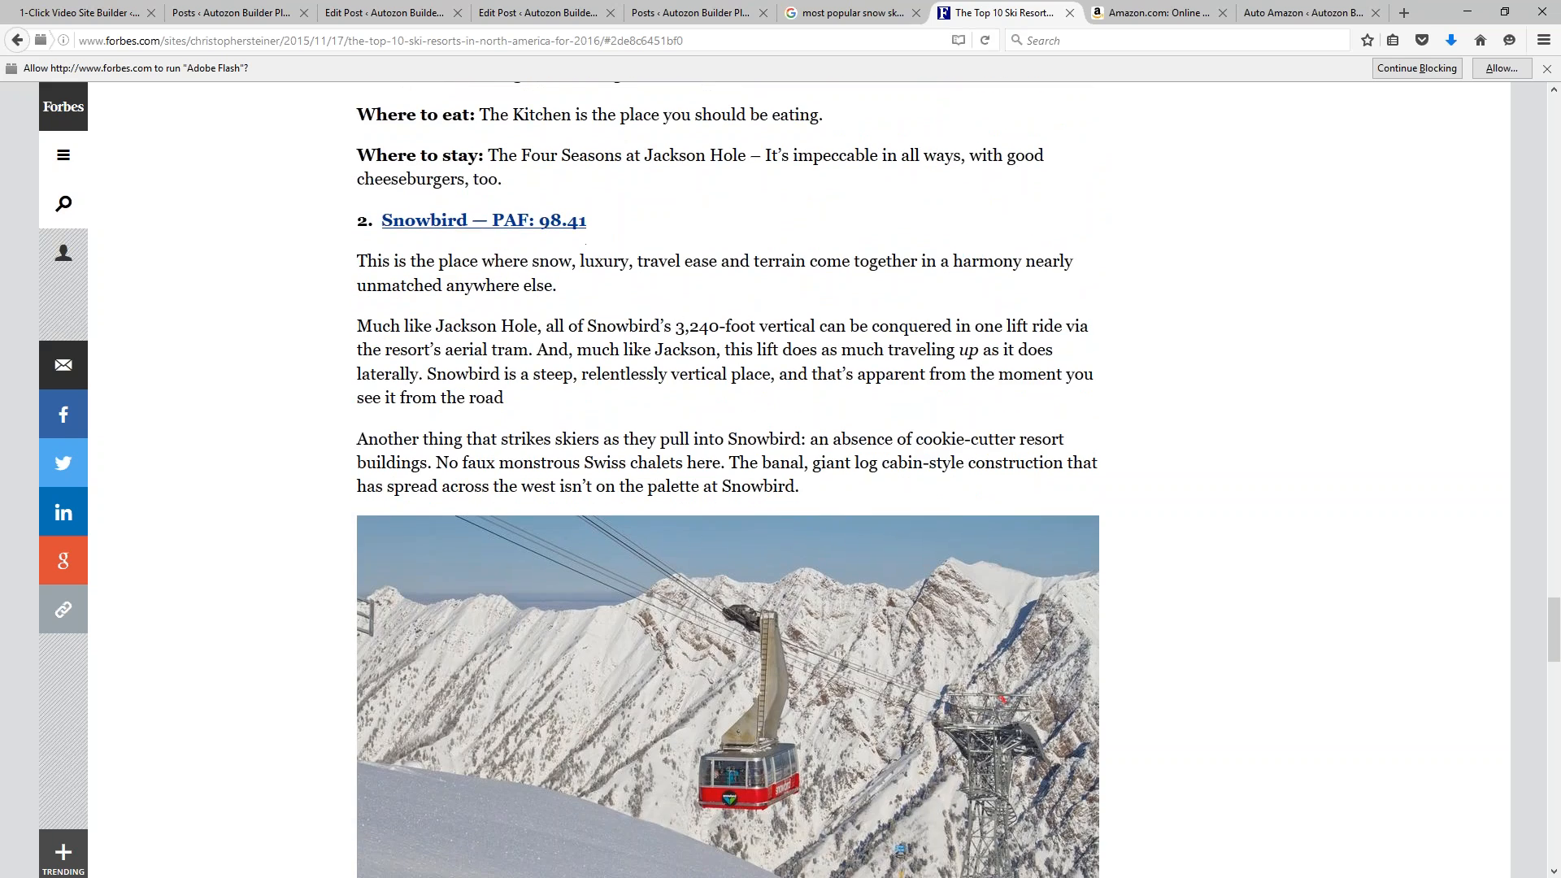
scroll(727, 480, up, 10)
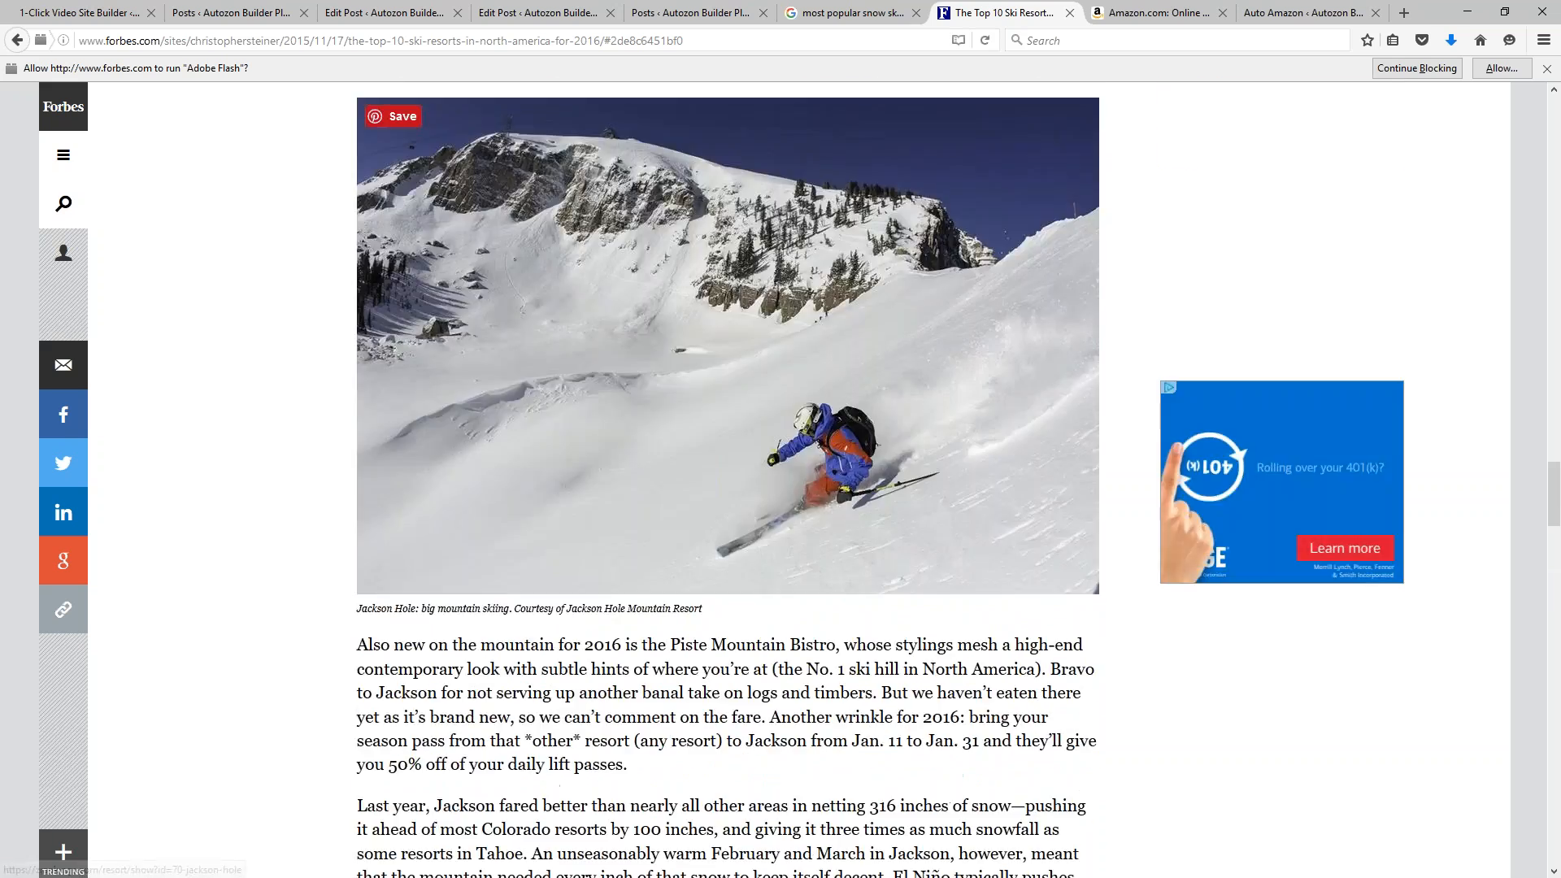
scroll(526, 267, up, 6)
scroll(527, 267, down, 10)
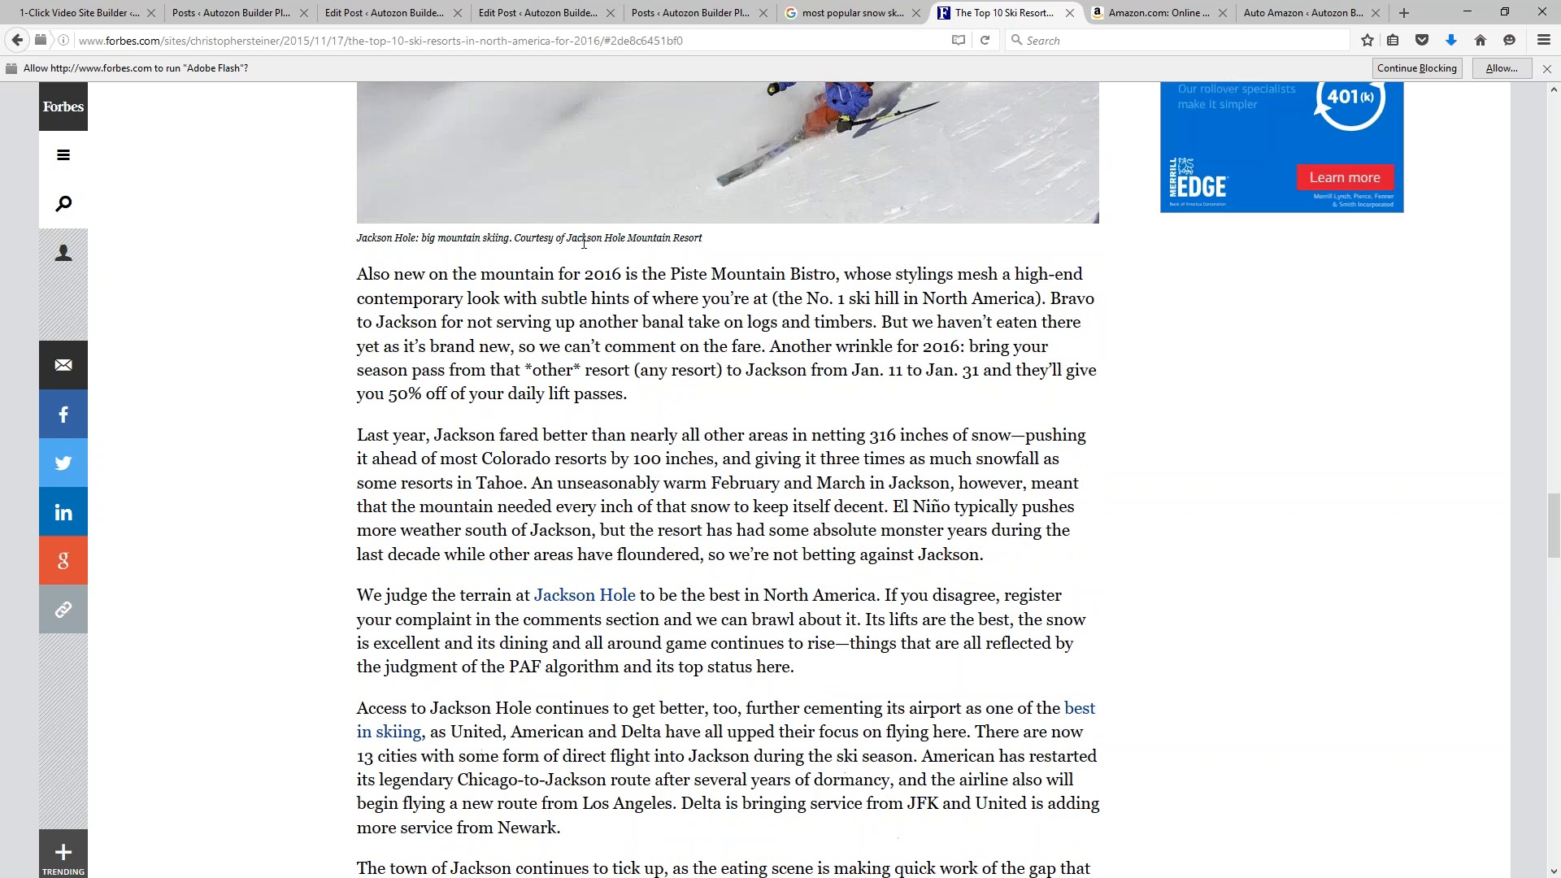
scroll(728, 382, down, 6)
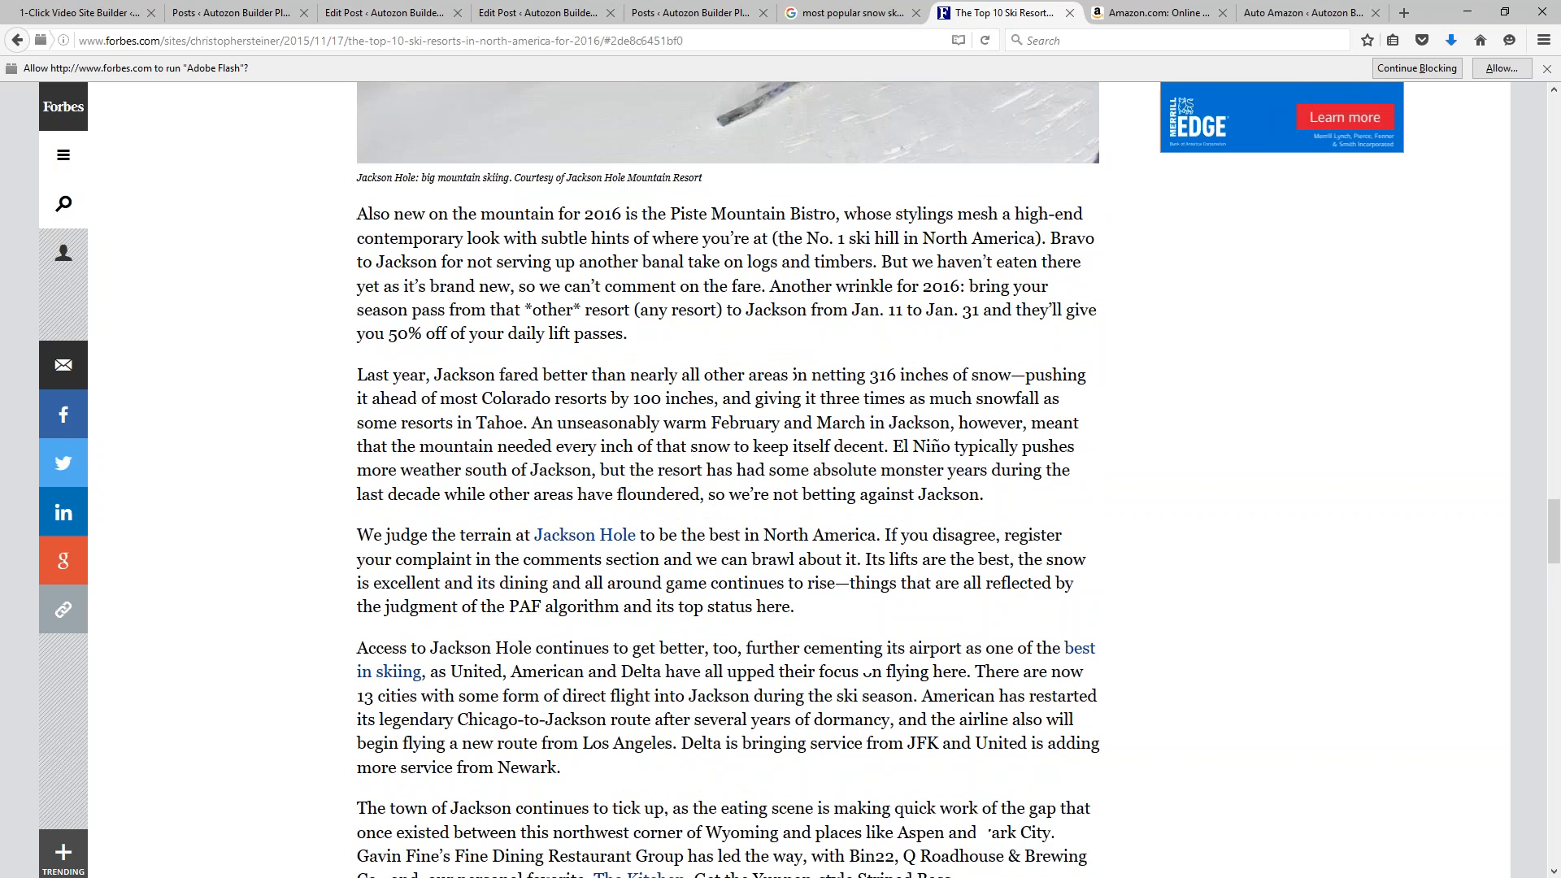
Return to the 1-Click Video Site Builder form and preview videos for the keyword "snow skiing jackson hole"
click(90, 13)
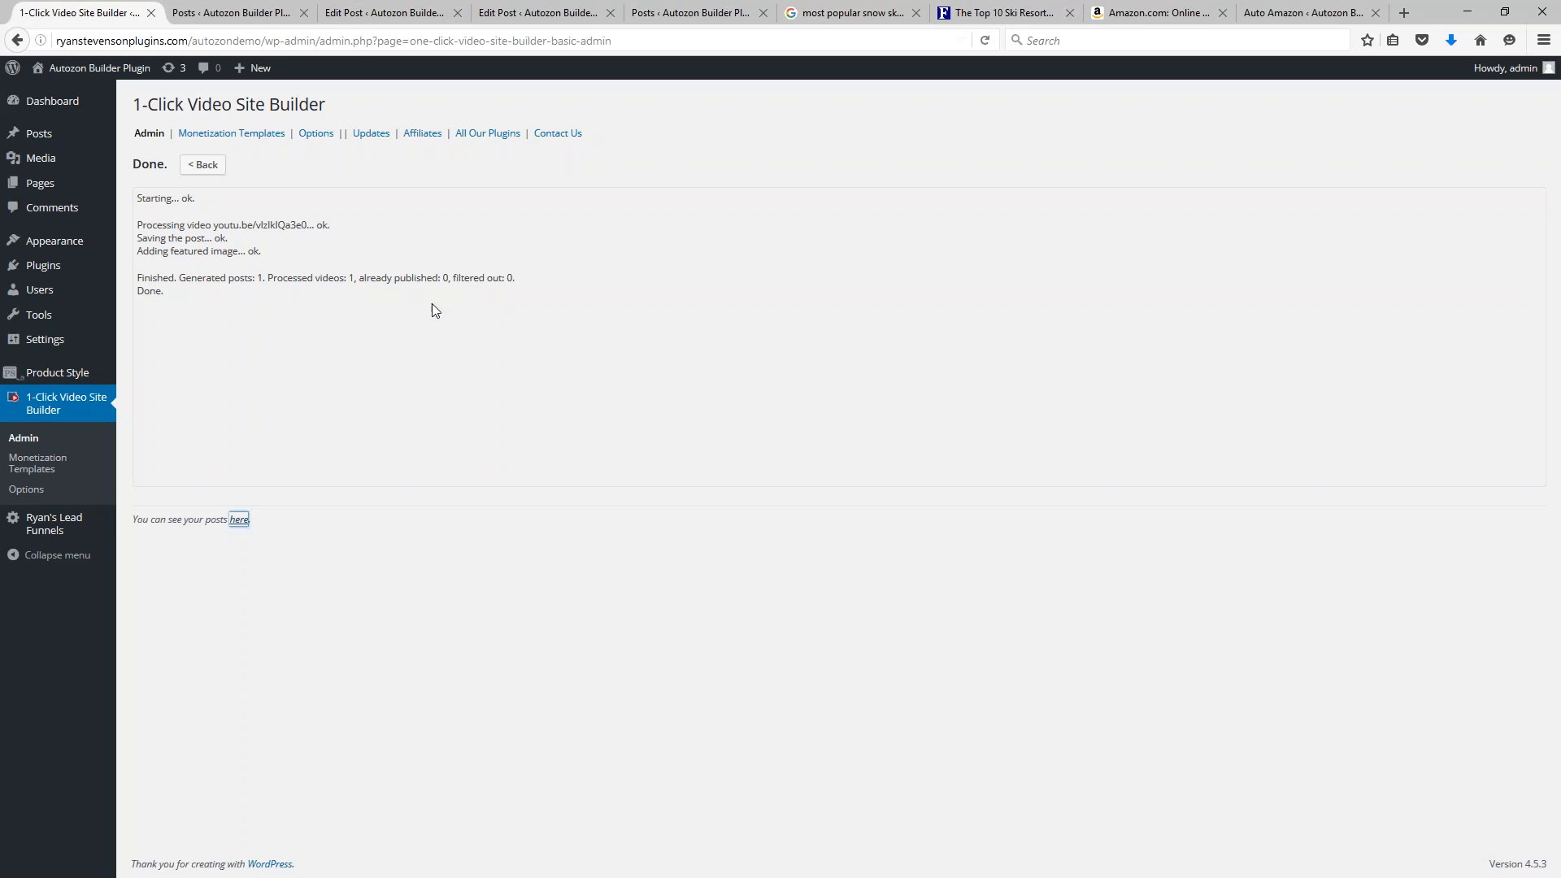
click(202, 164)
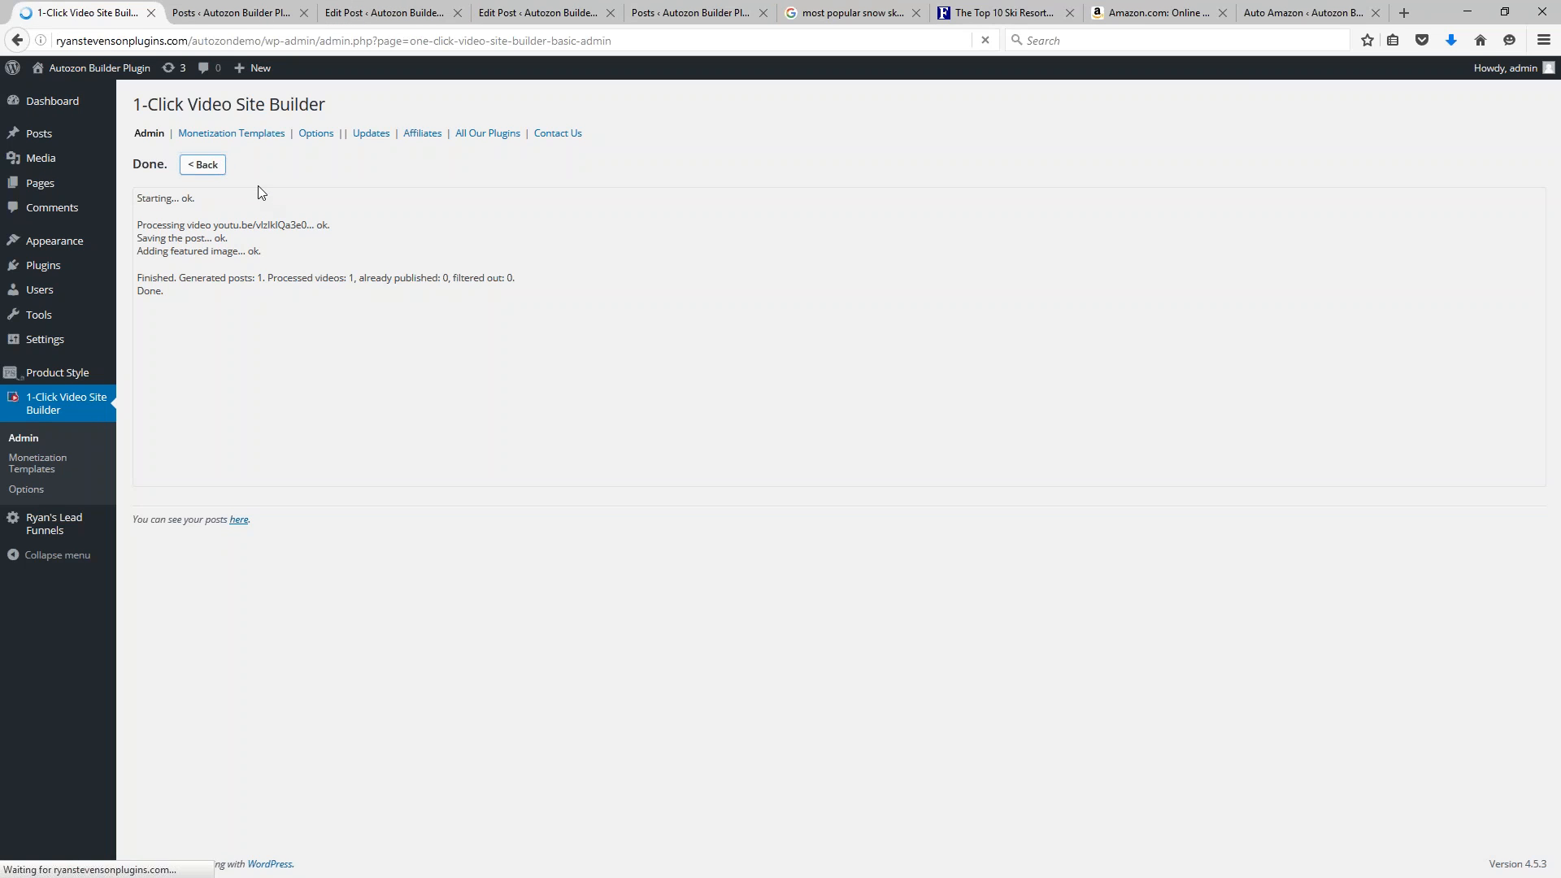
click(208, 210)
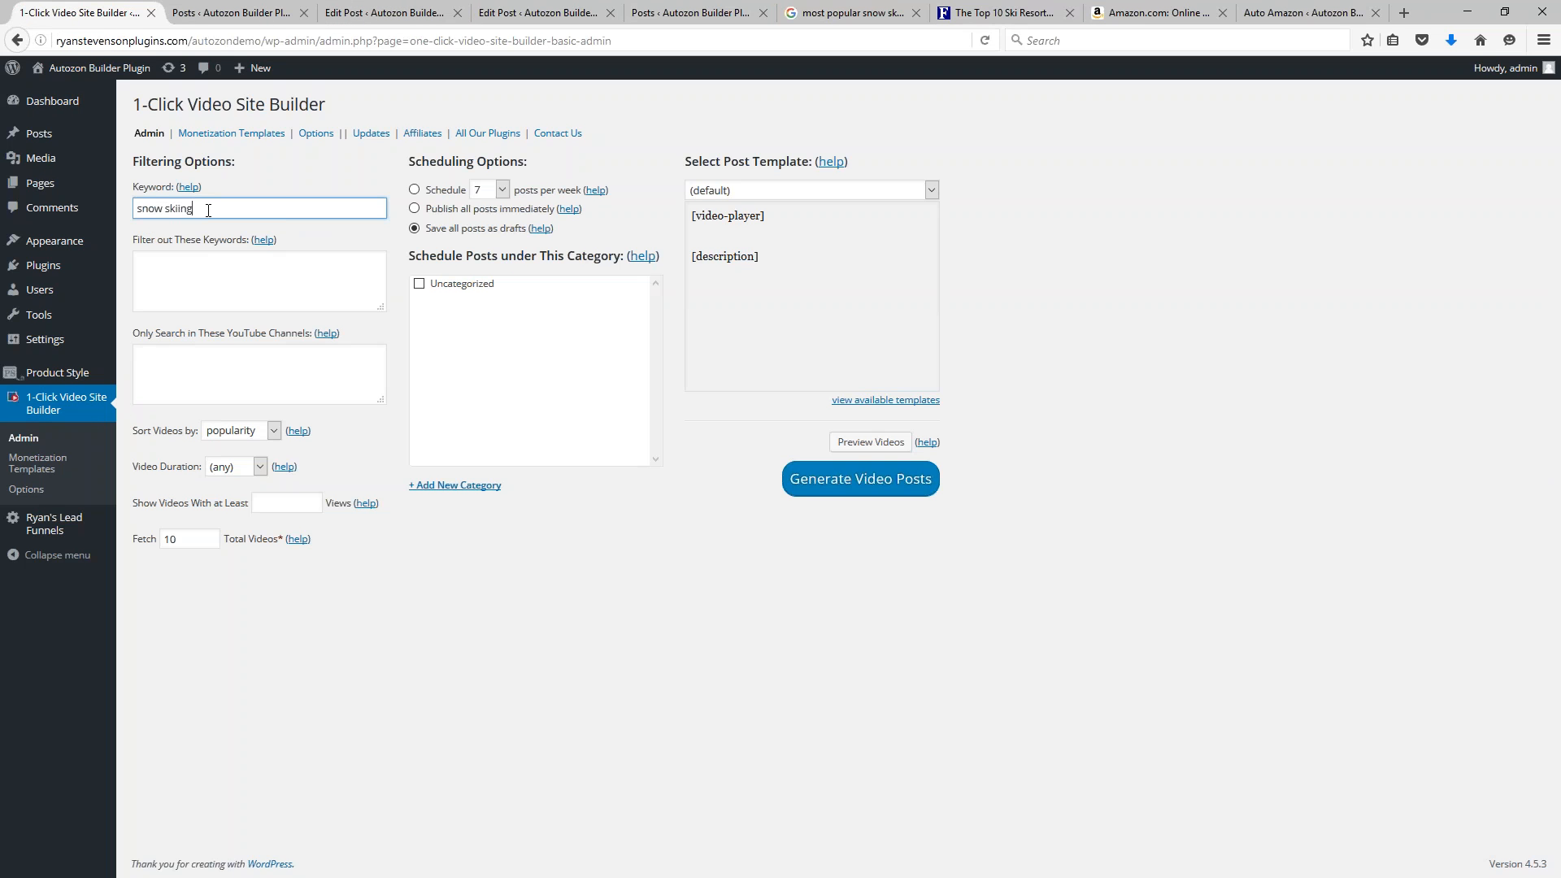
text(jackson hole)
click(861, 446)
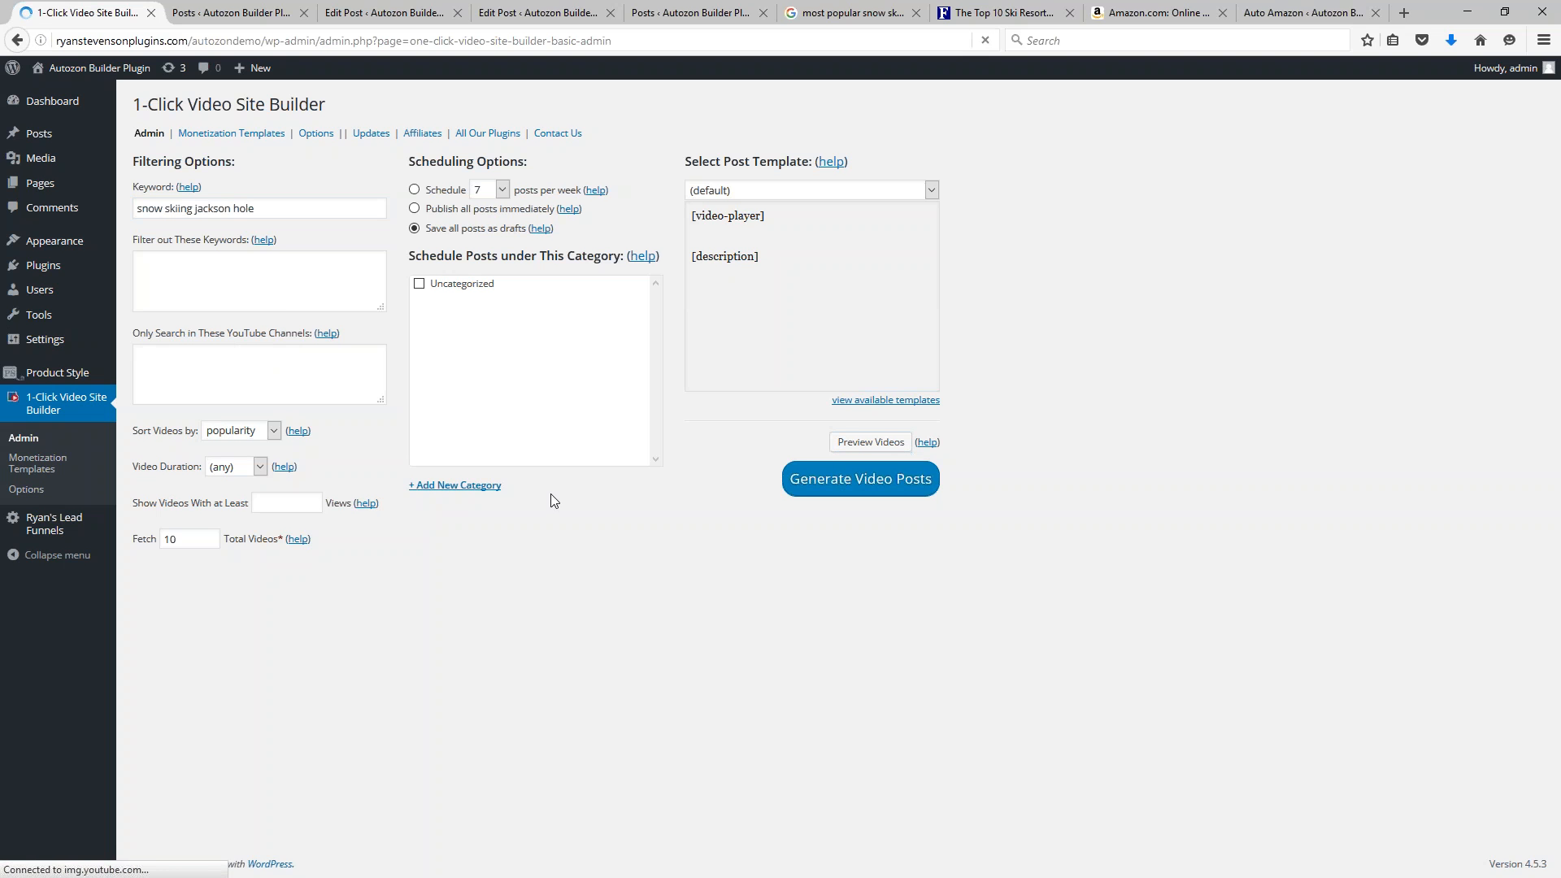
Examine the titles and thumbnails of the previewed Jackson Hole skiing videos for suitable post material
scroll(627, 505, down, 3)
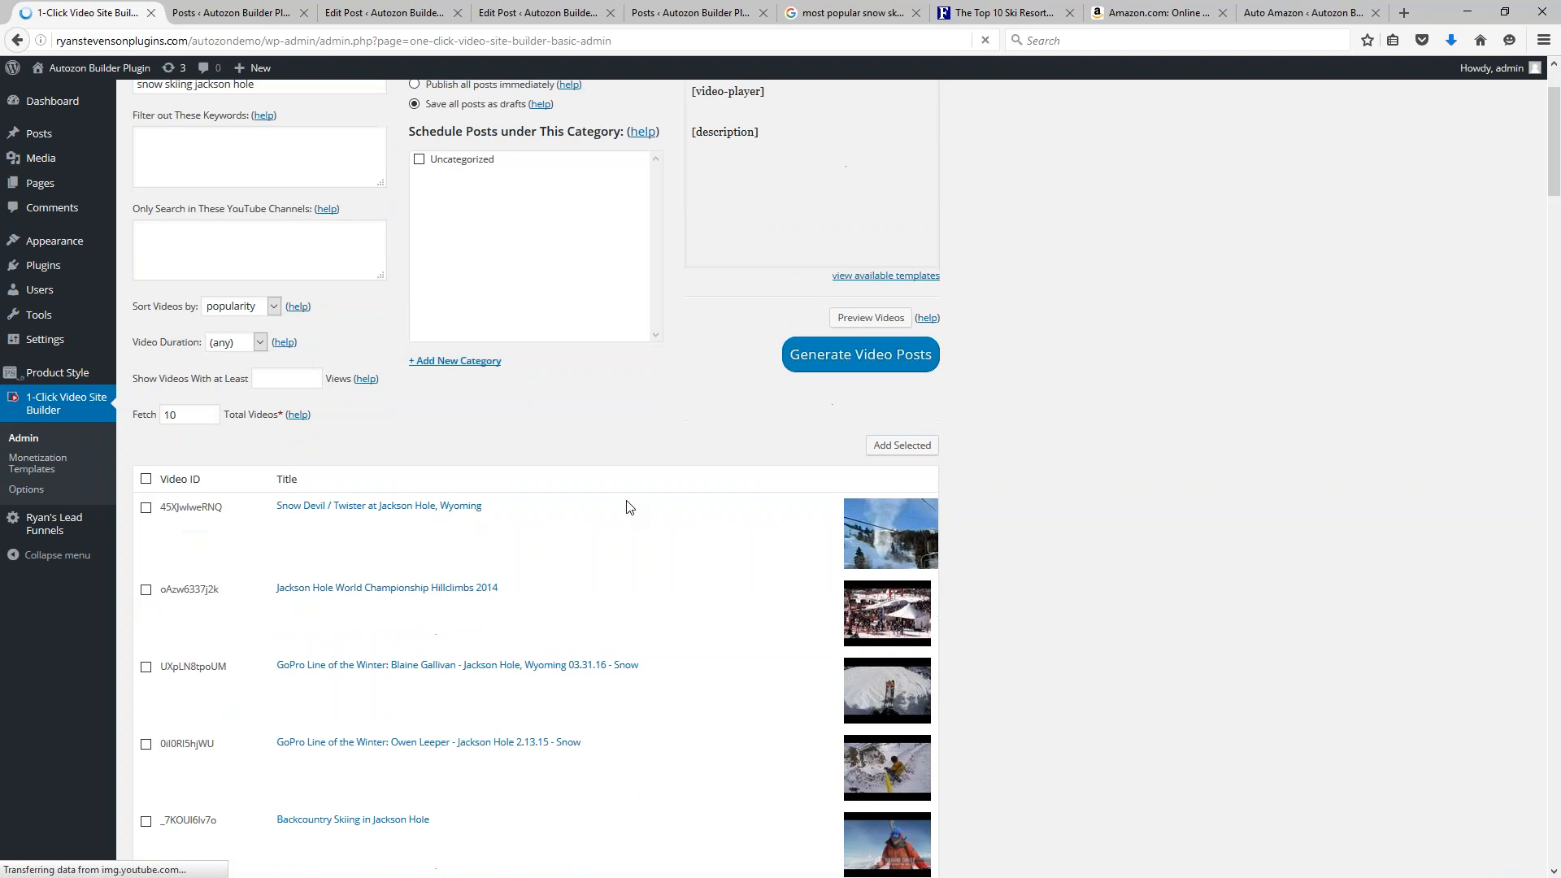
scroll(561, 399, down, 8)
scroll(569, 512, up, 6)
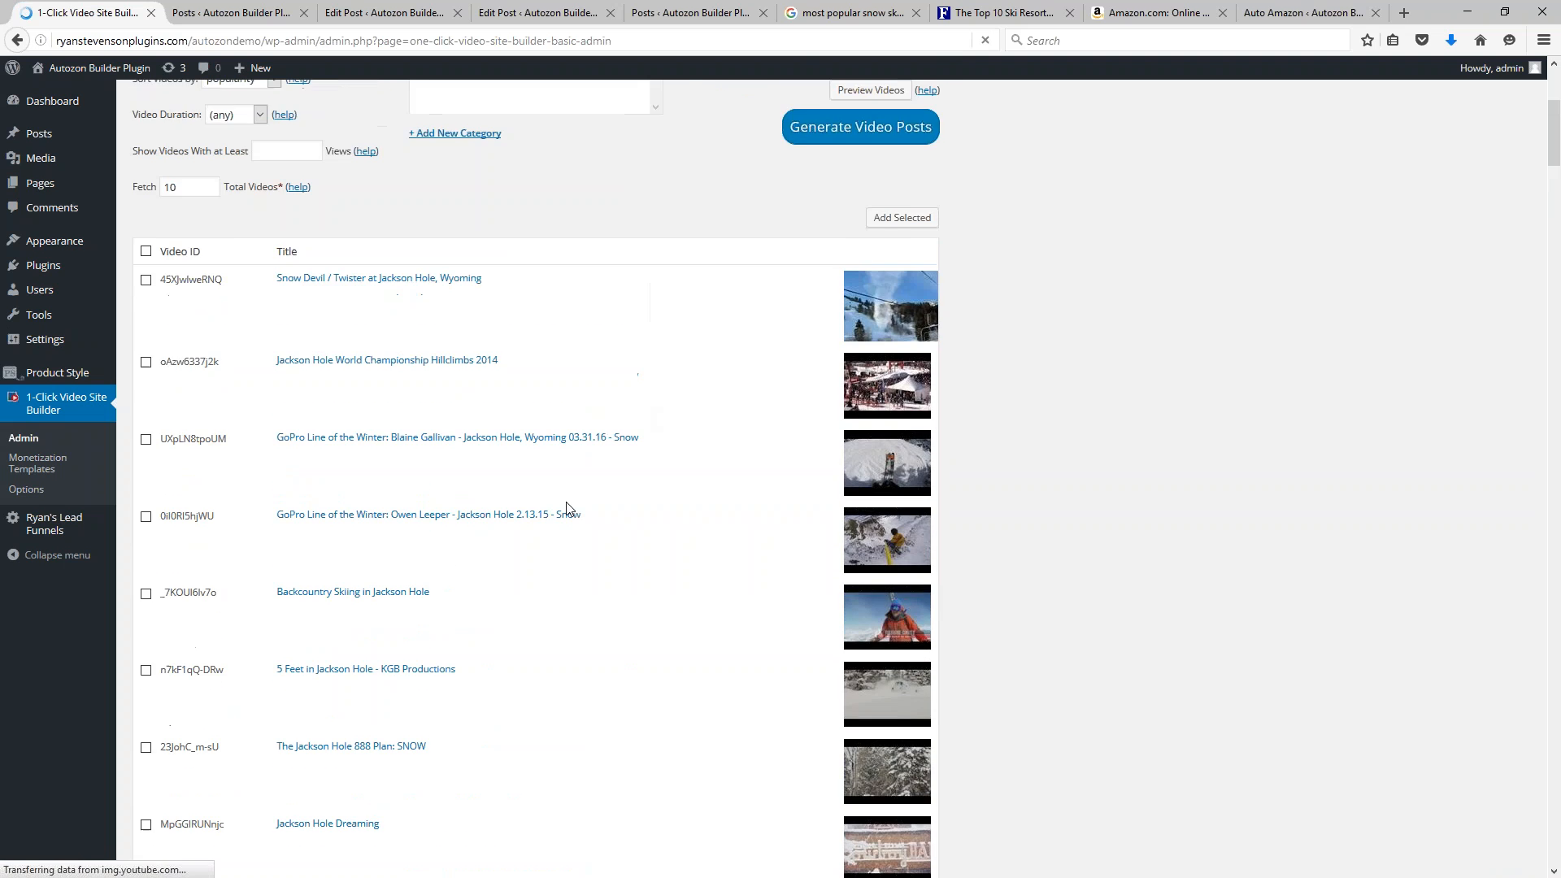
scroll(631, 588, down, 8)
scroll(623, 586, up, 2)
scroll(623, 586, up, 2)
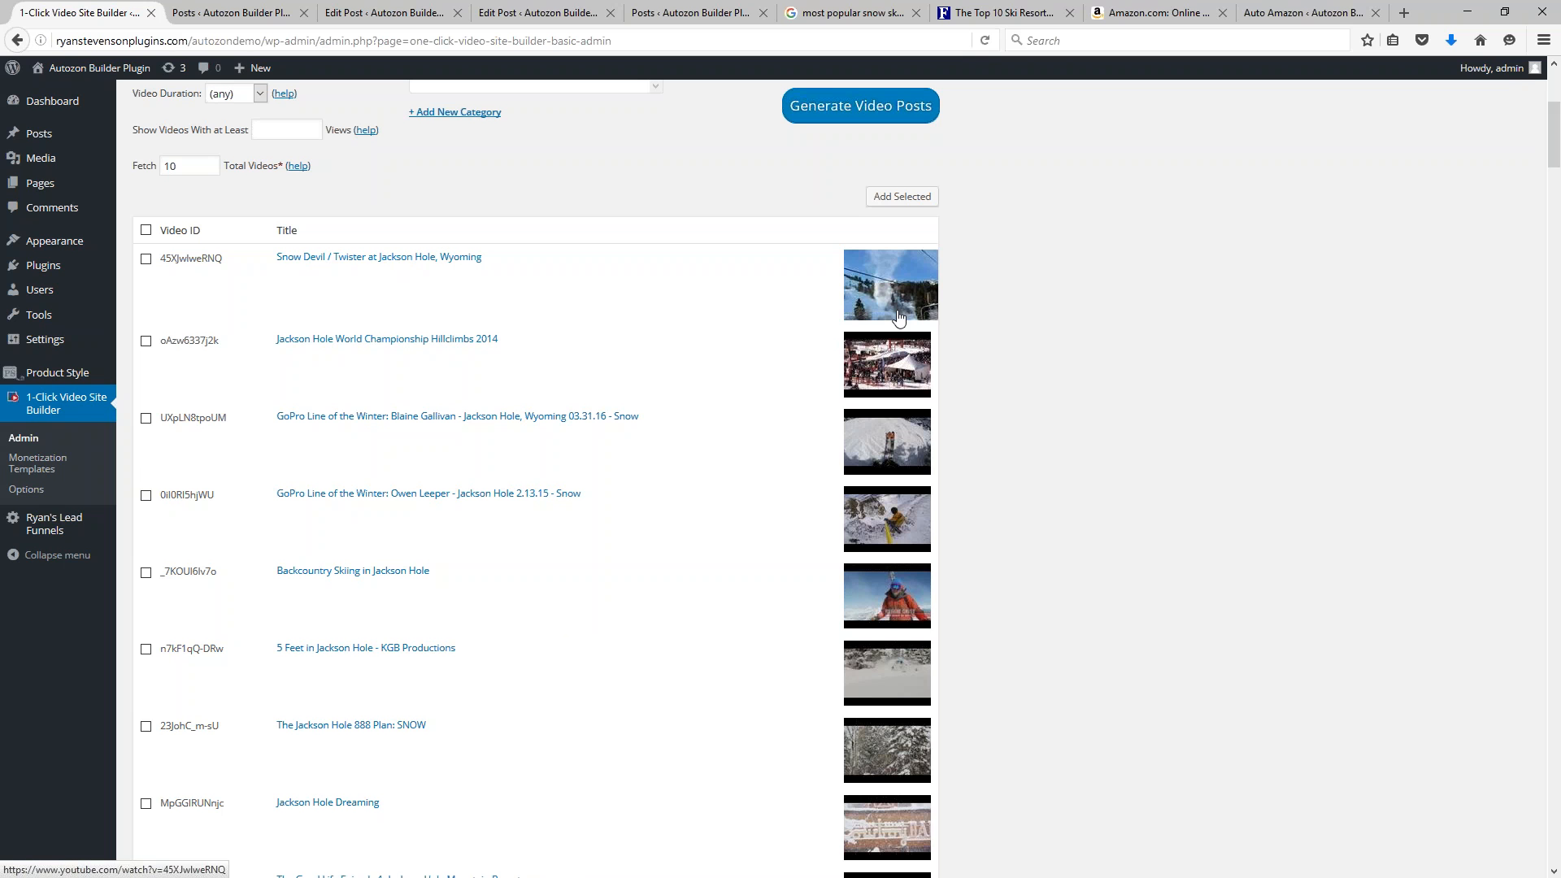
scroll(863, 386, down, 1)
scroll(886, 492, down, 5)
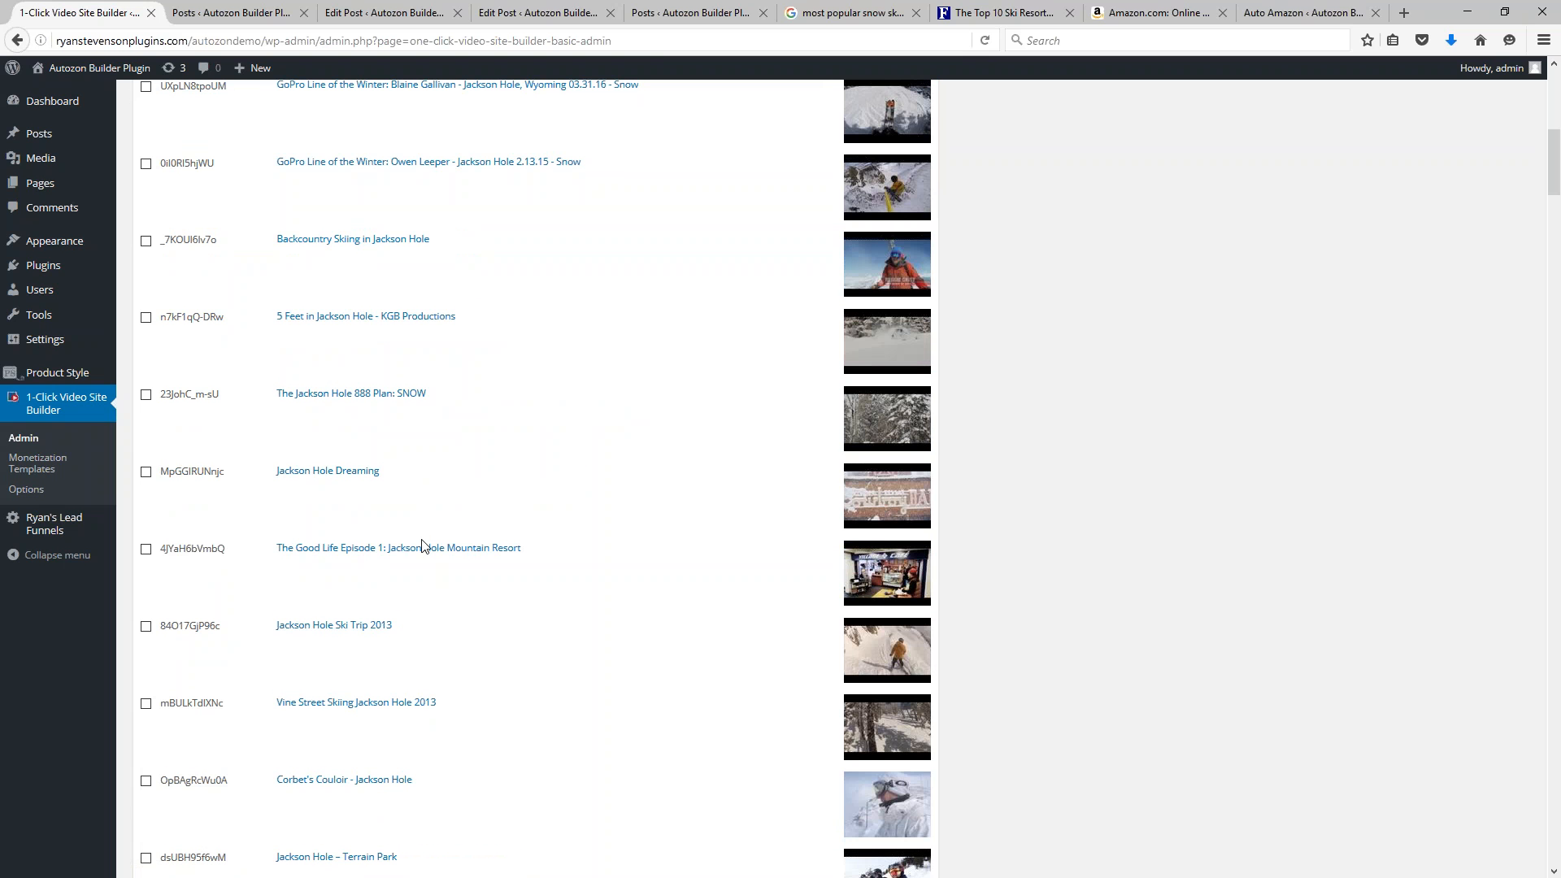
scroll(502, 427, down, 4)
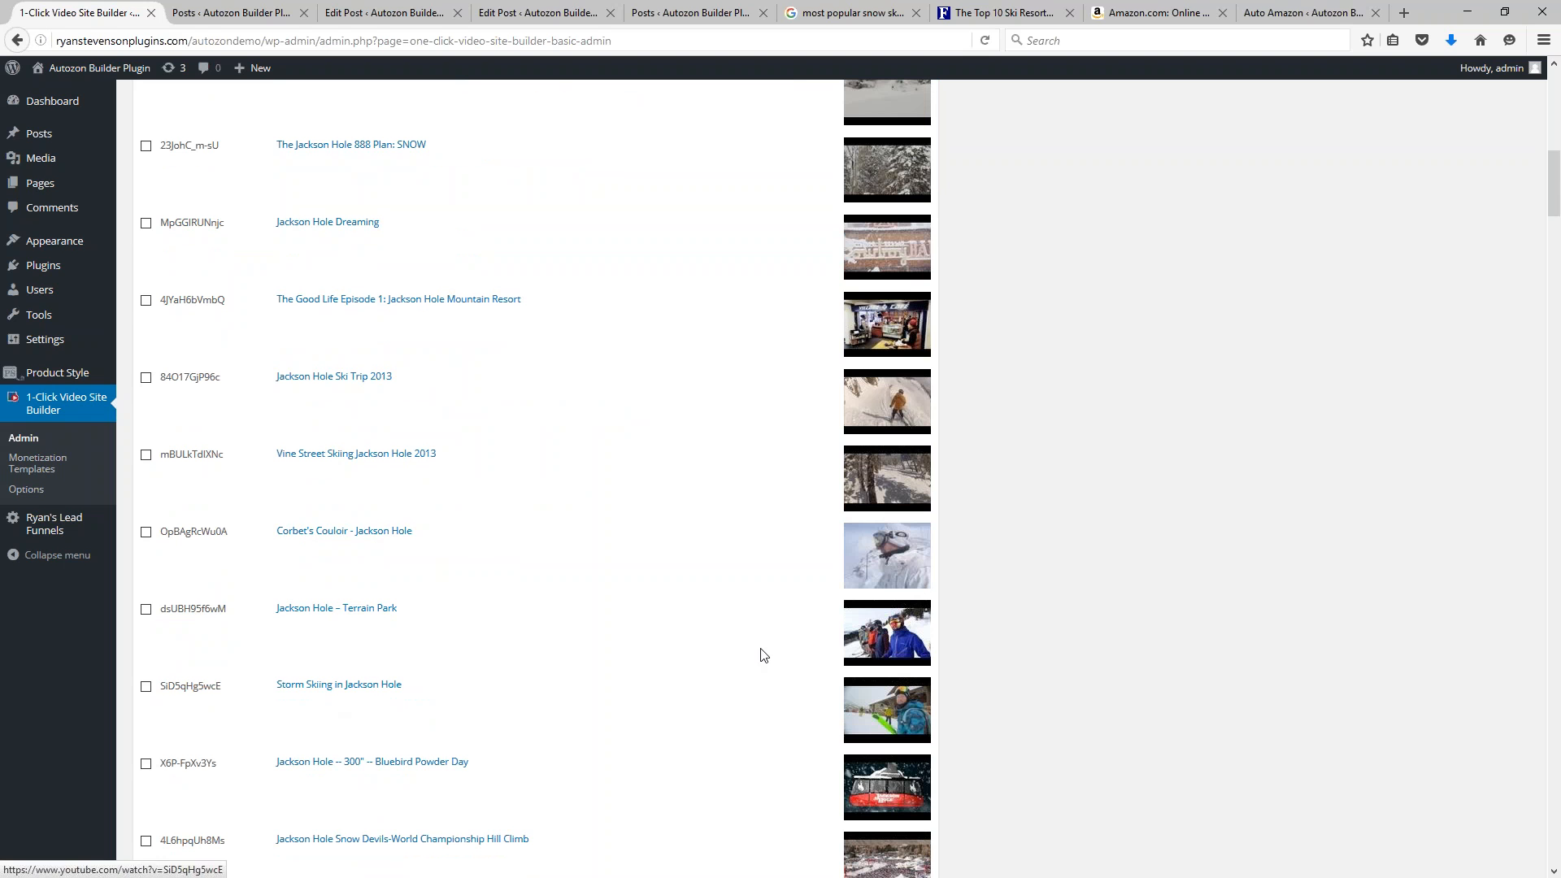
scroll(707, 564, down, 1)
scroll(706, 563, down, 2)
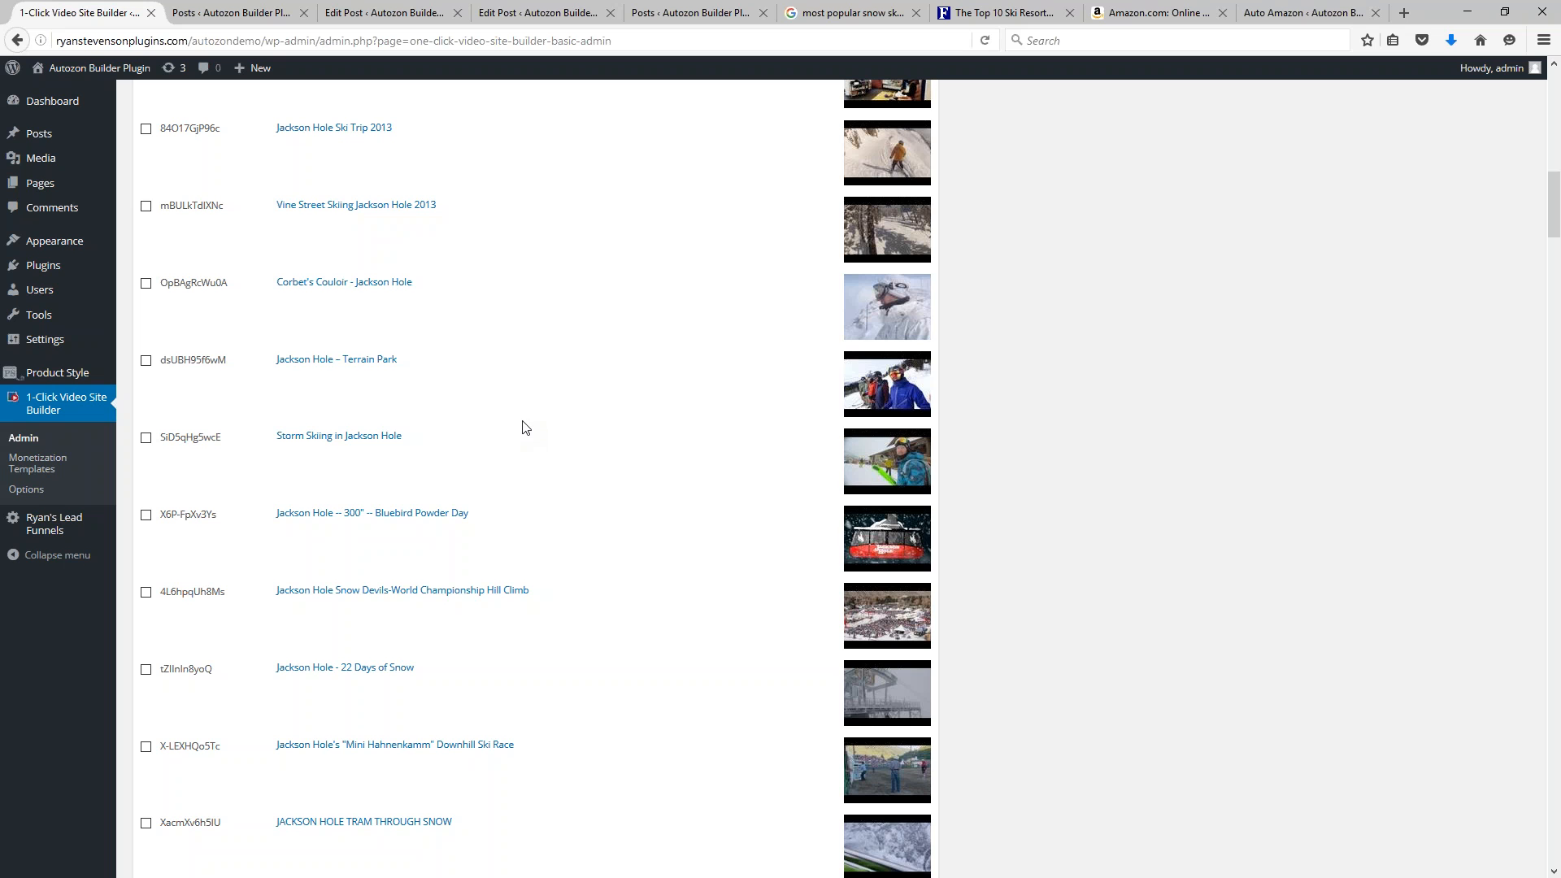
scroll(569, 487, up, 15)
scroll(569, 498, down, 3)
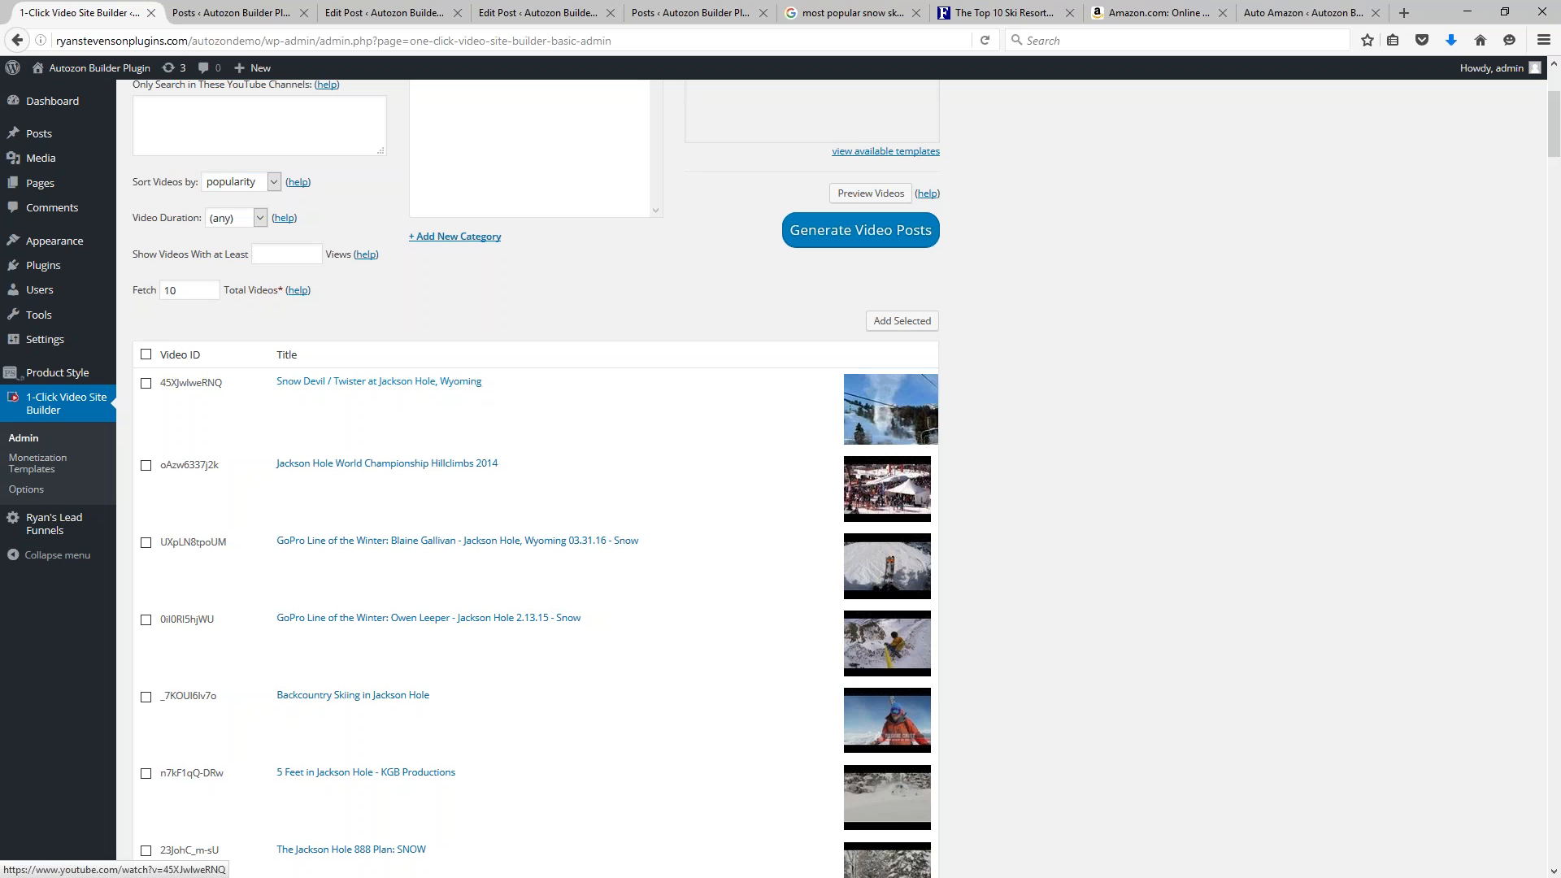
drag(485, 386, 381, 393)
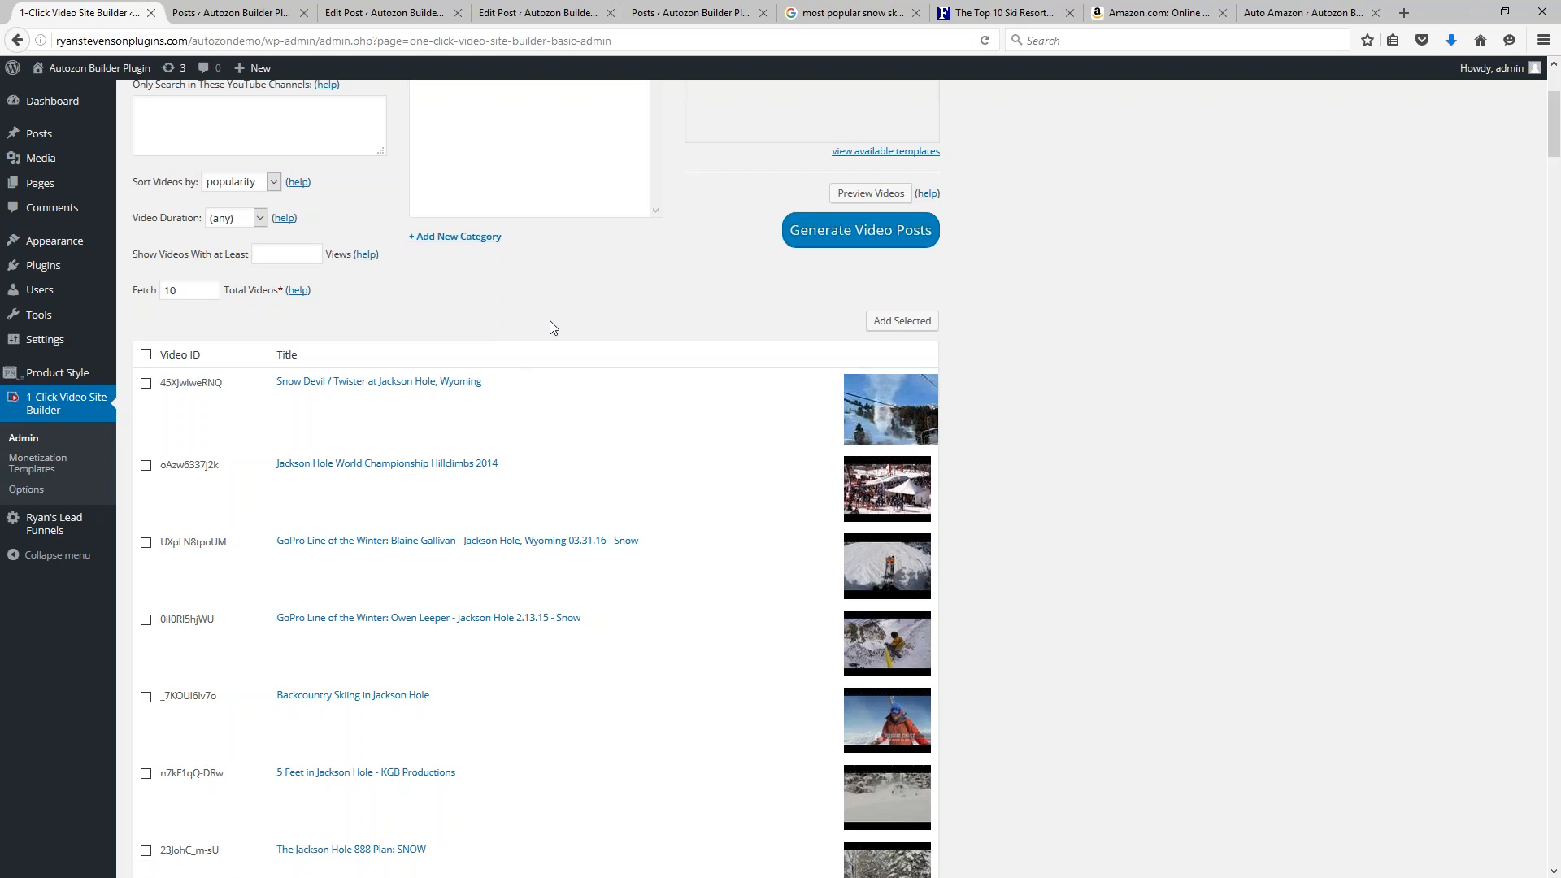
scroll(549, 321, up, 3)
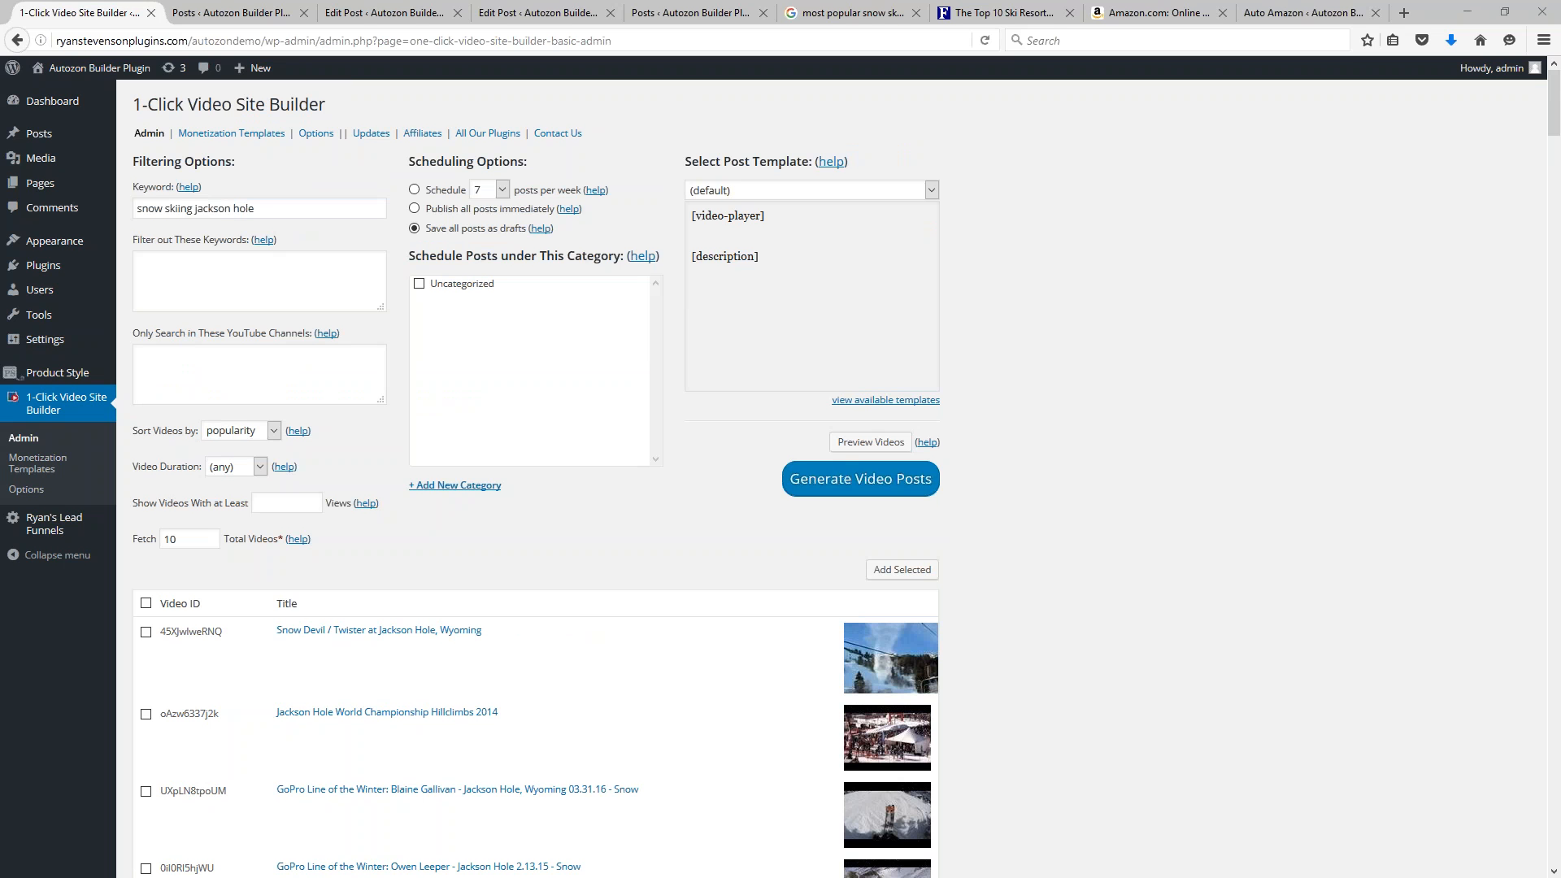
Switch to the post editor, open the "Snow Skiing Lesson #1 - Carving" permalink in a new tab and review the post's video and text
click(389, 13)
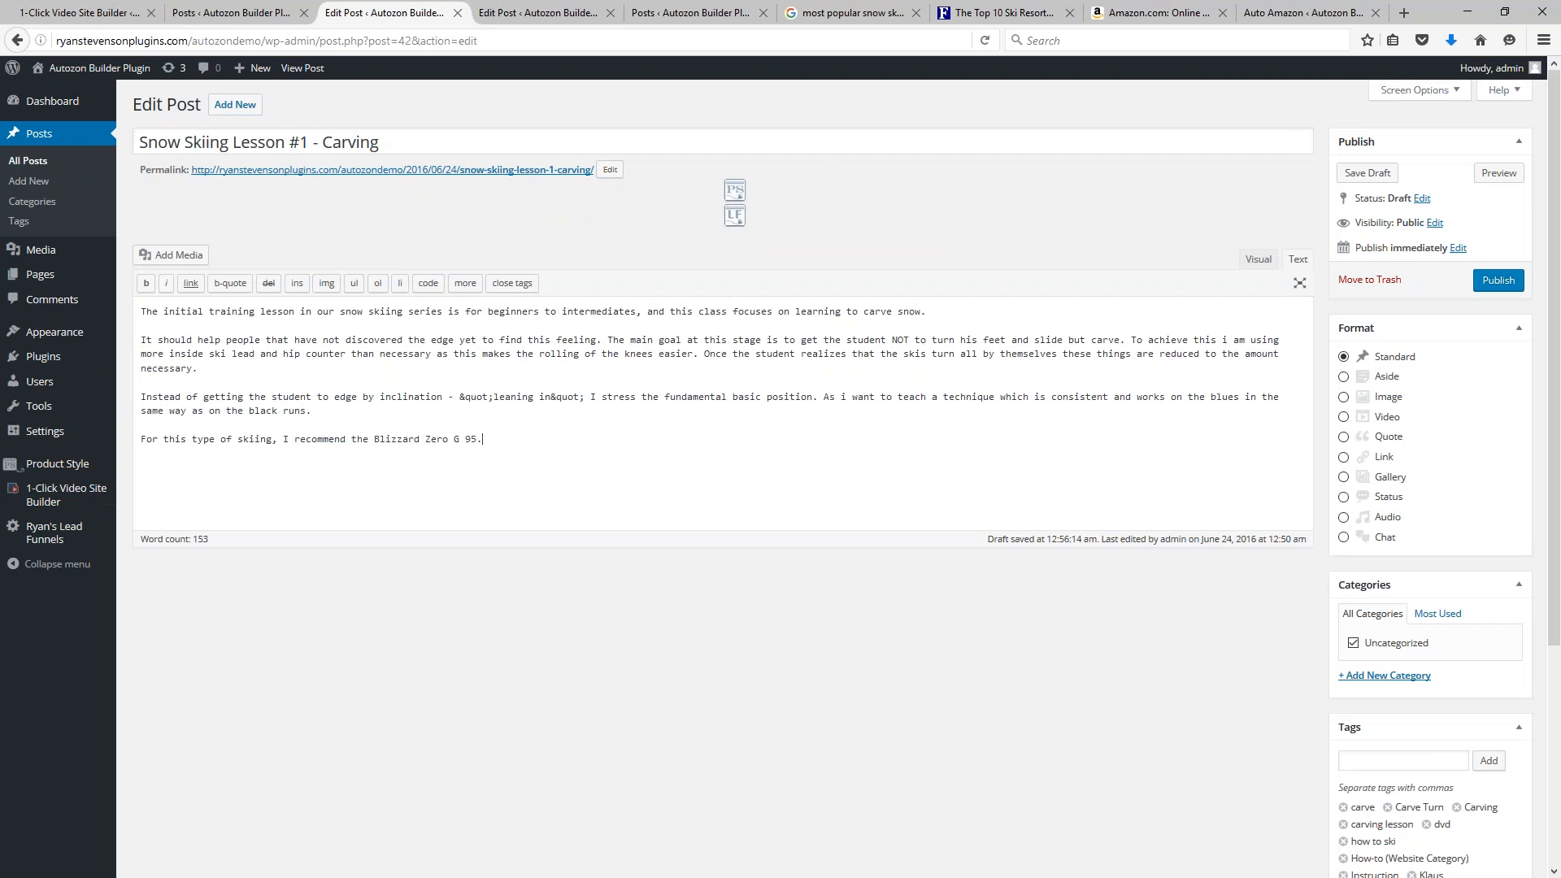
right_click(355, 169)
click(390, 176)
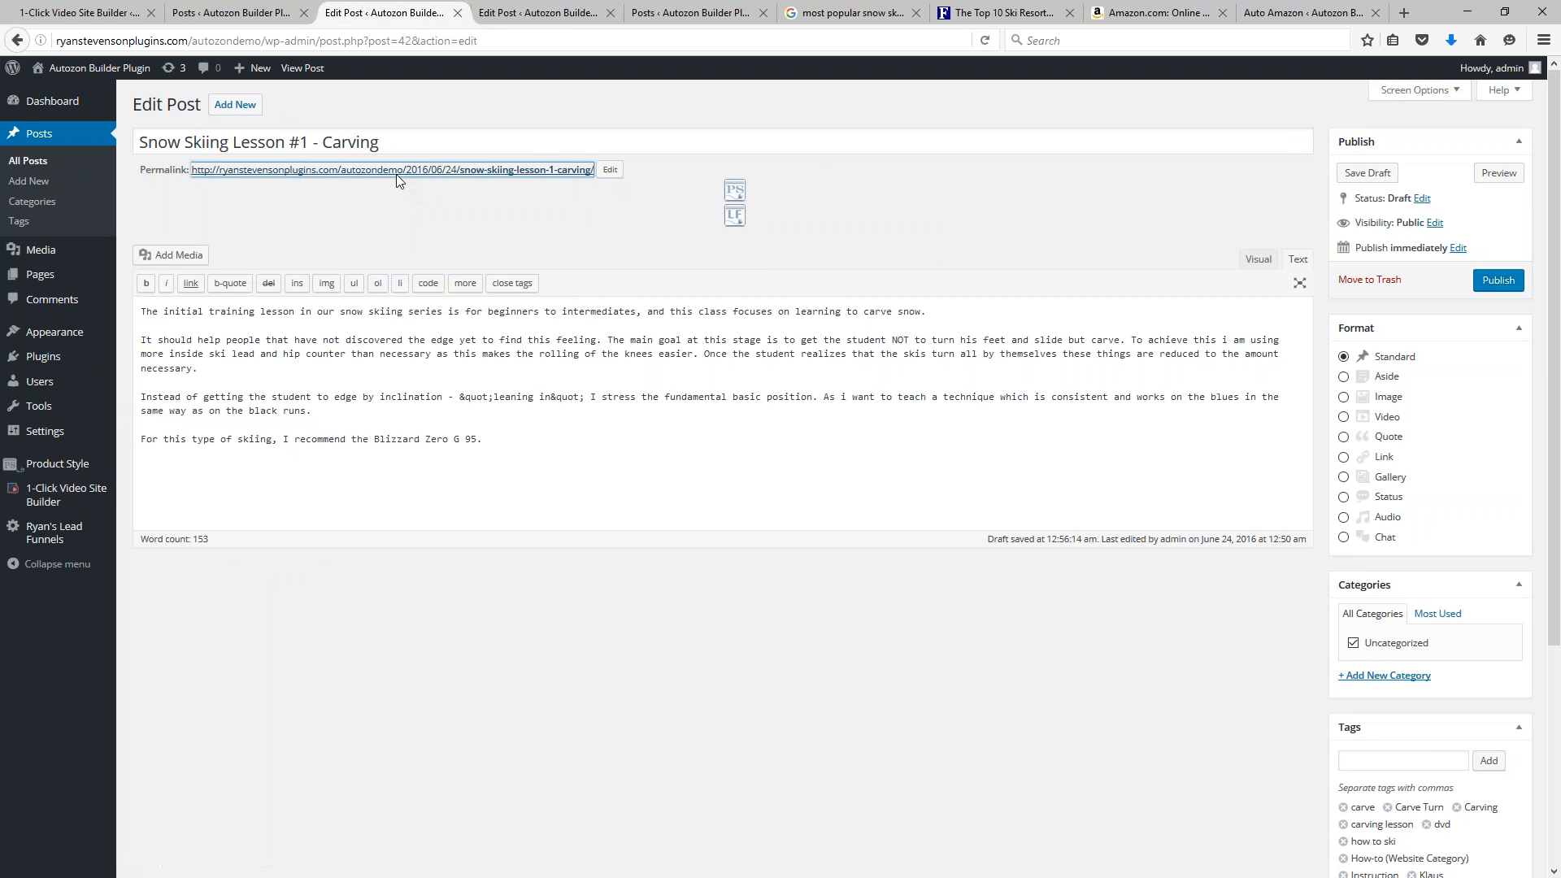
click(466, 14)
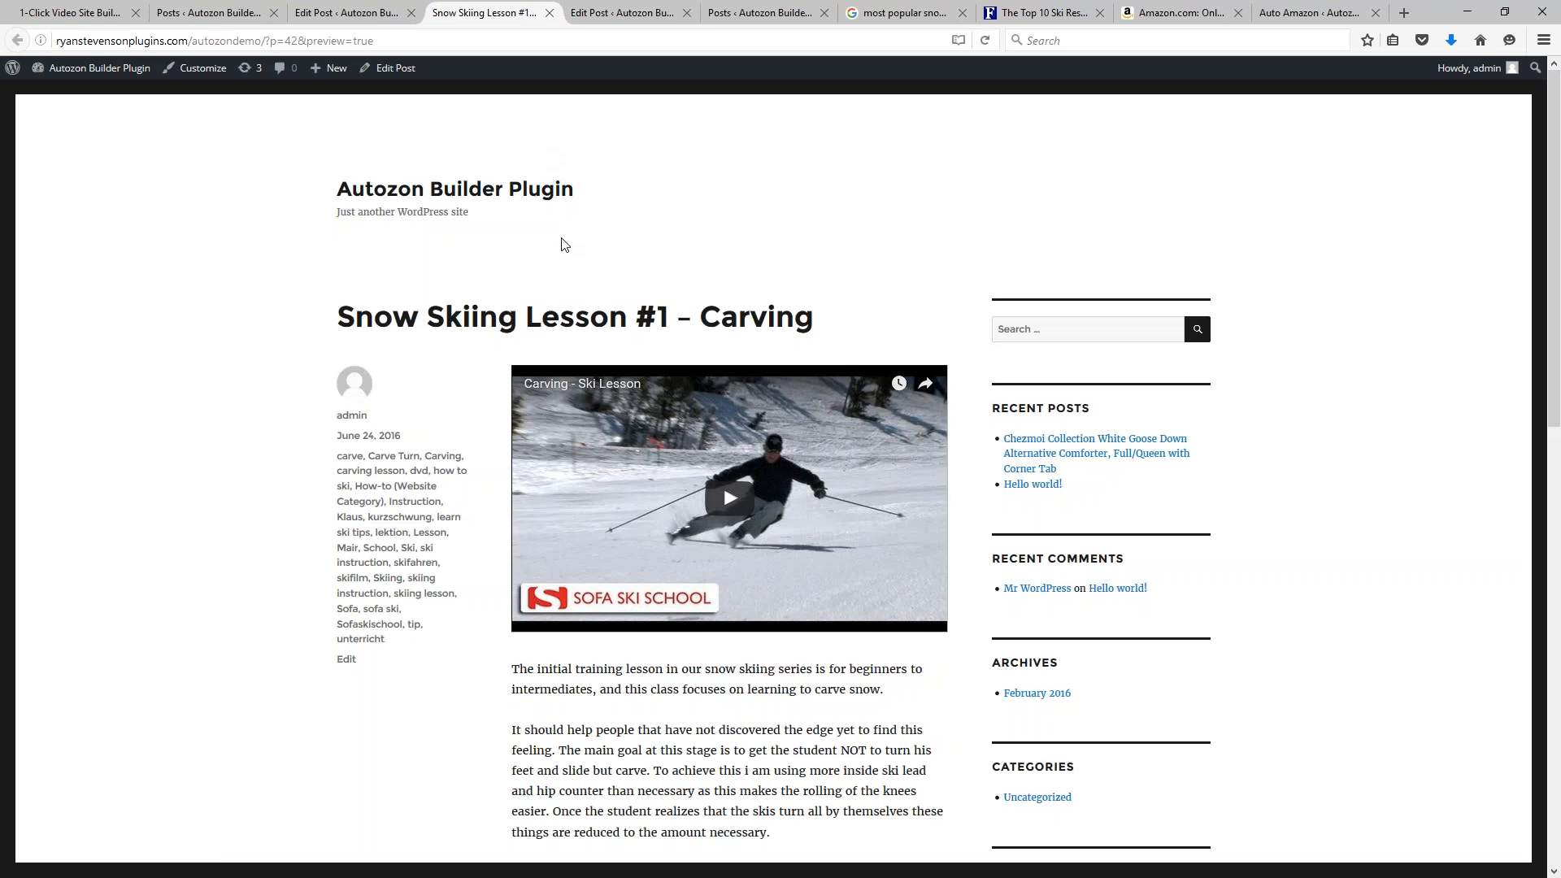
scroll(773, 291, down, 3)
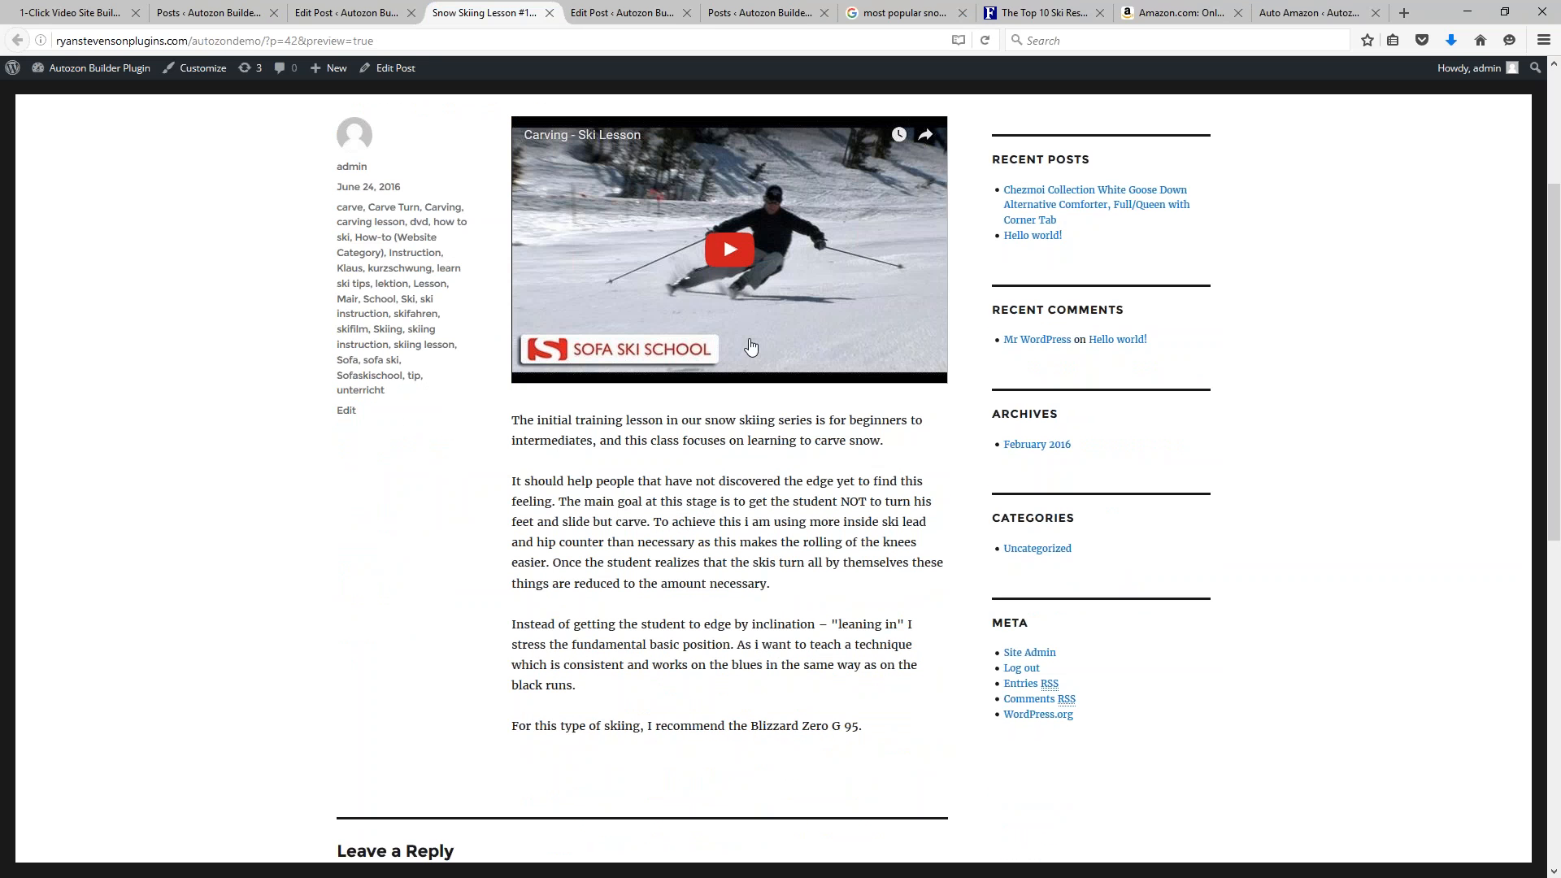
scroll(688, 508, up, 2)
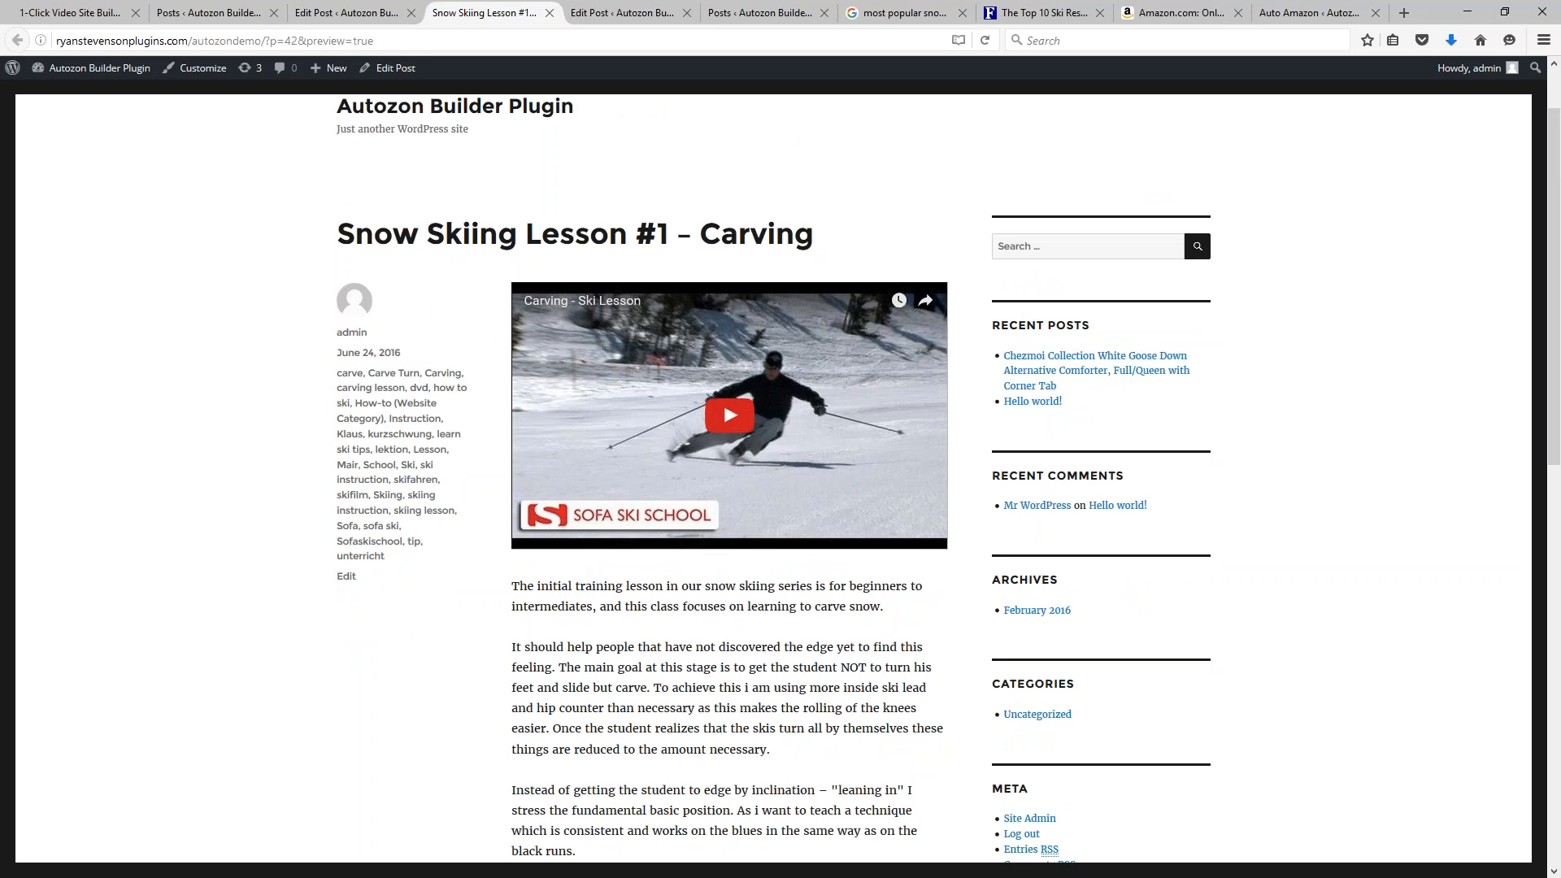
scroll(655, 665, down, 5)
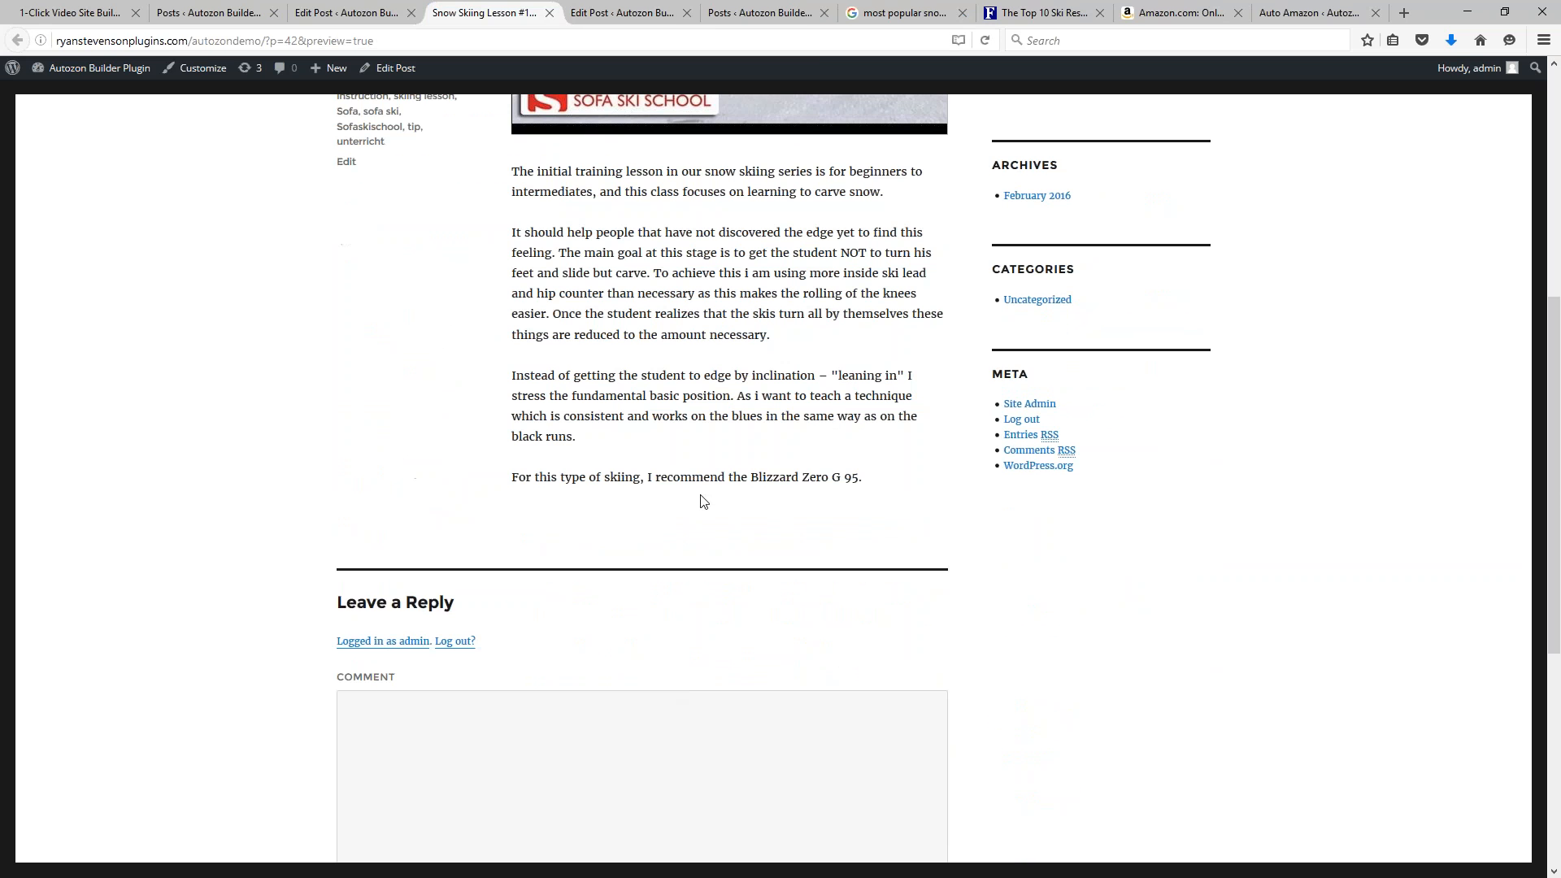
Examine the Blizzard Zero G 95 recommendation and the rest of the "Snow Skiing Lesson #1 – Carving" post preview
drag(858, 477, 754, 483)
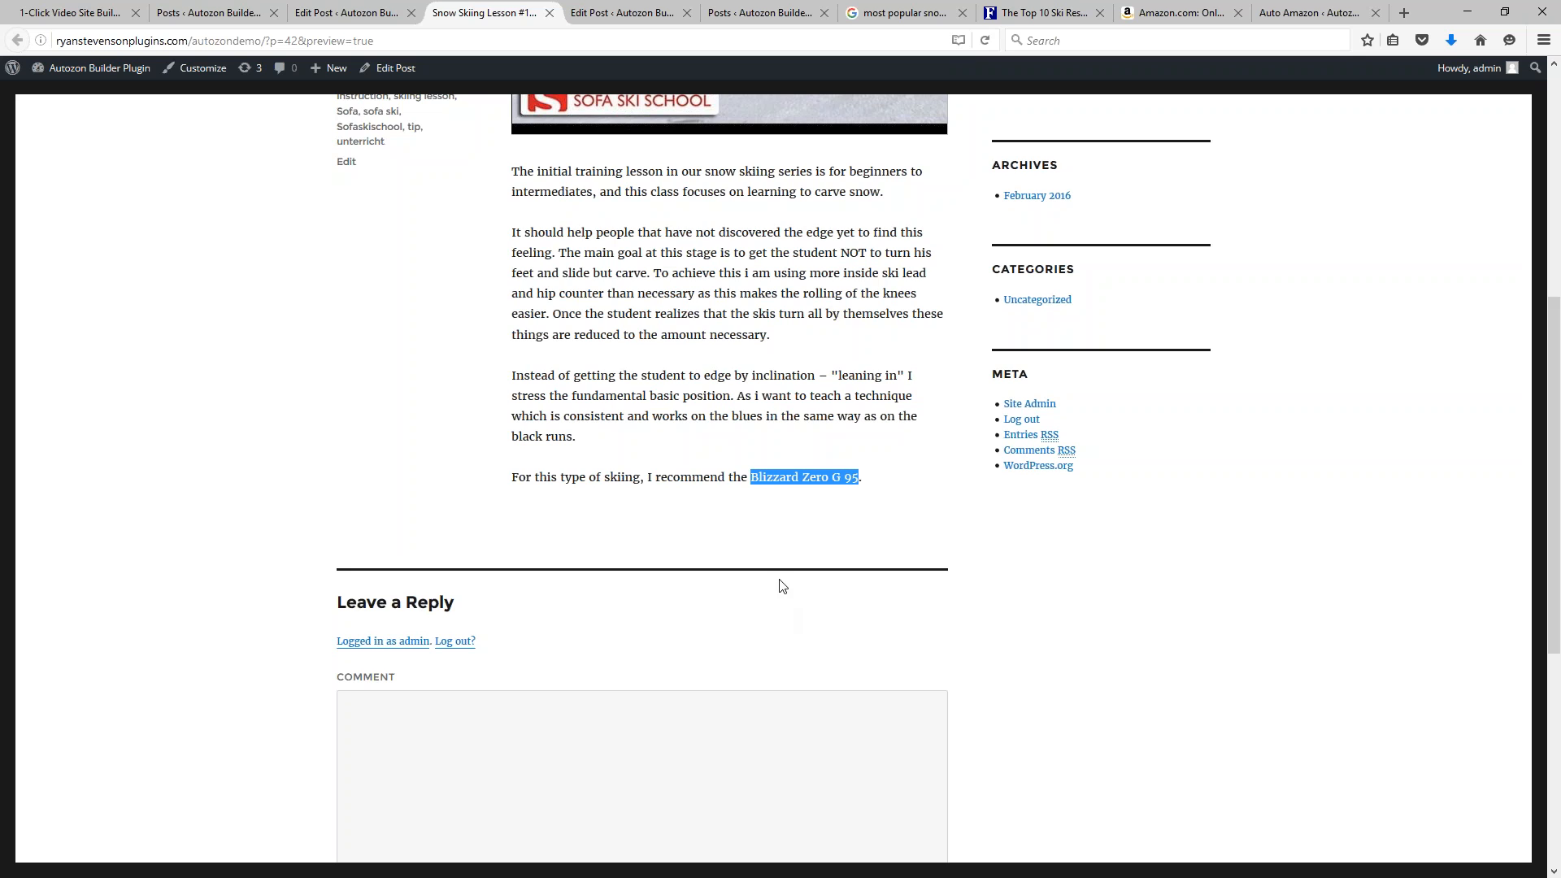
scroll(778, 615, up, 4)
scroll(779, 615, down, 3)
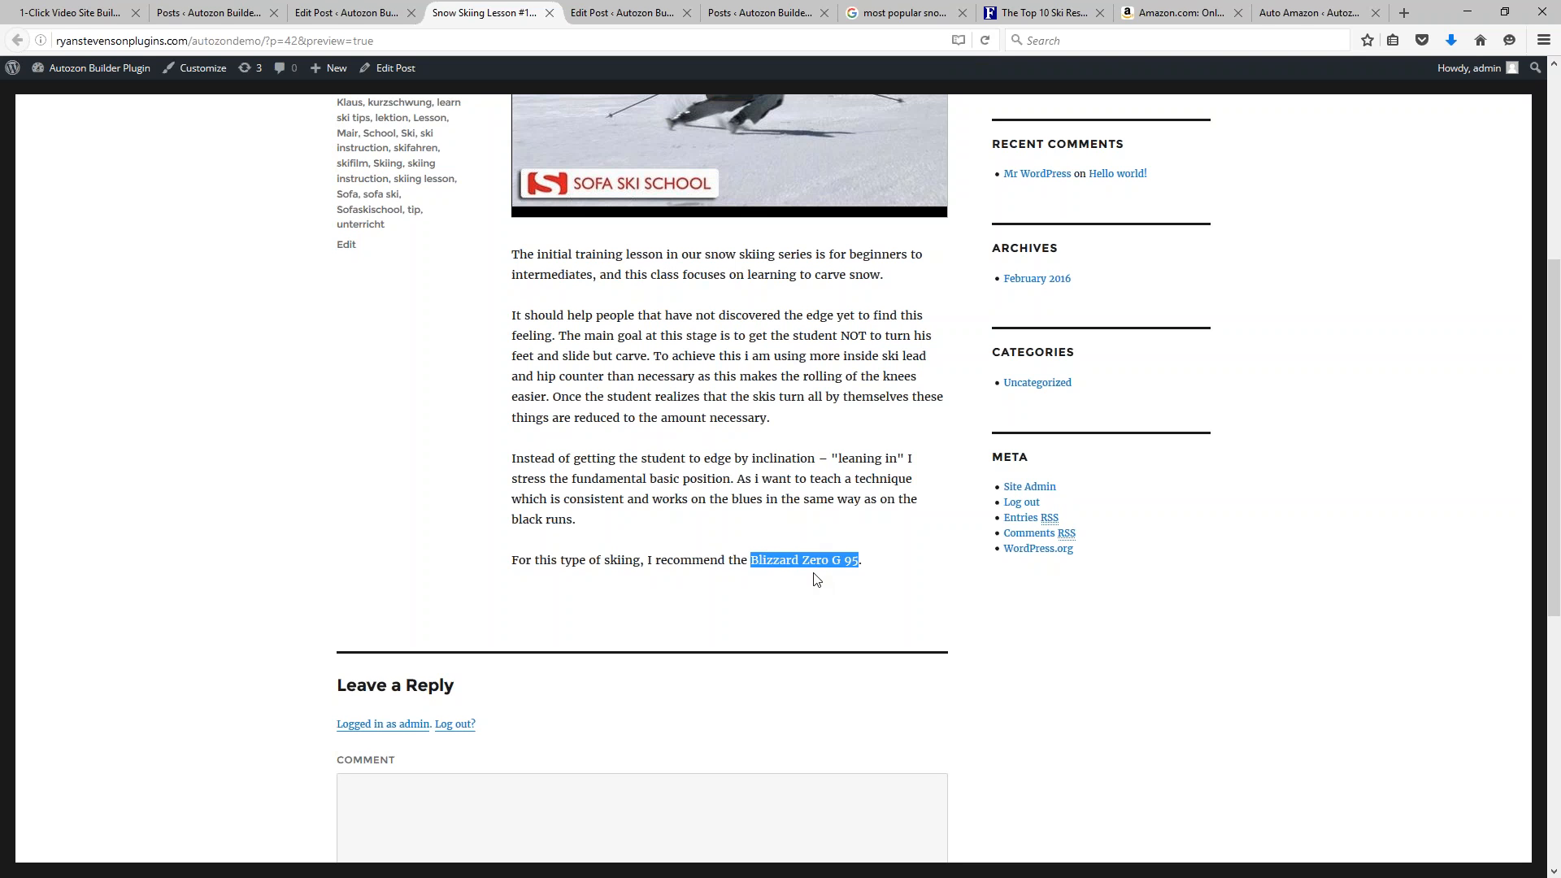
right_click(789, 586)
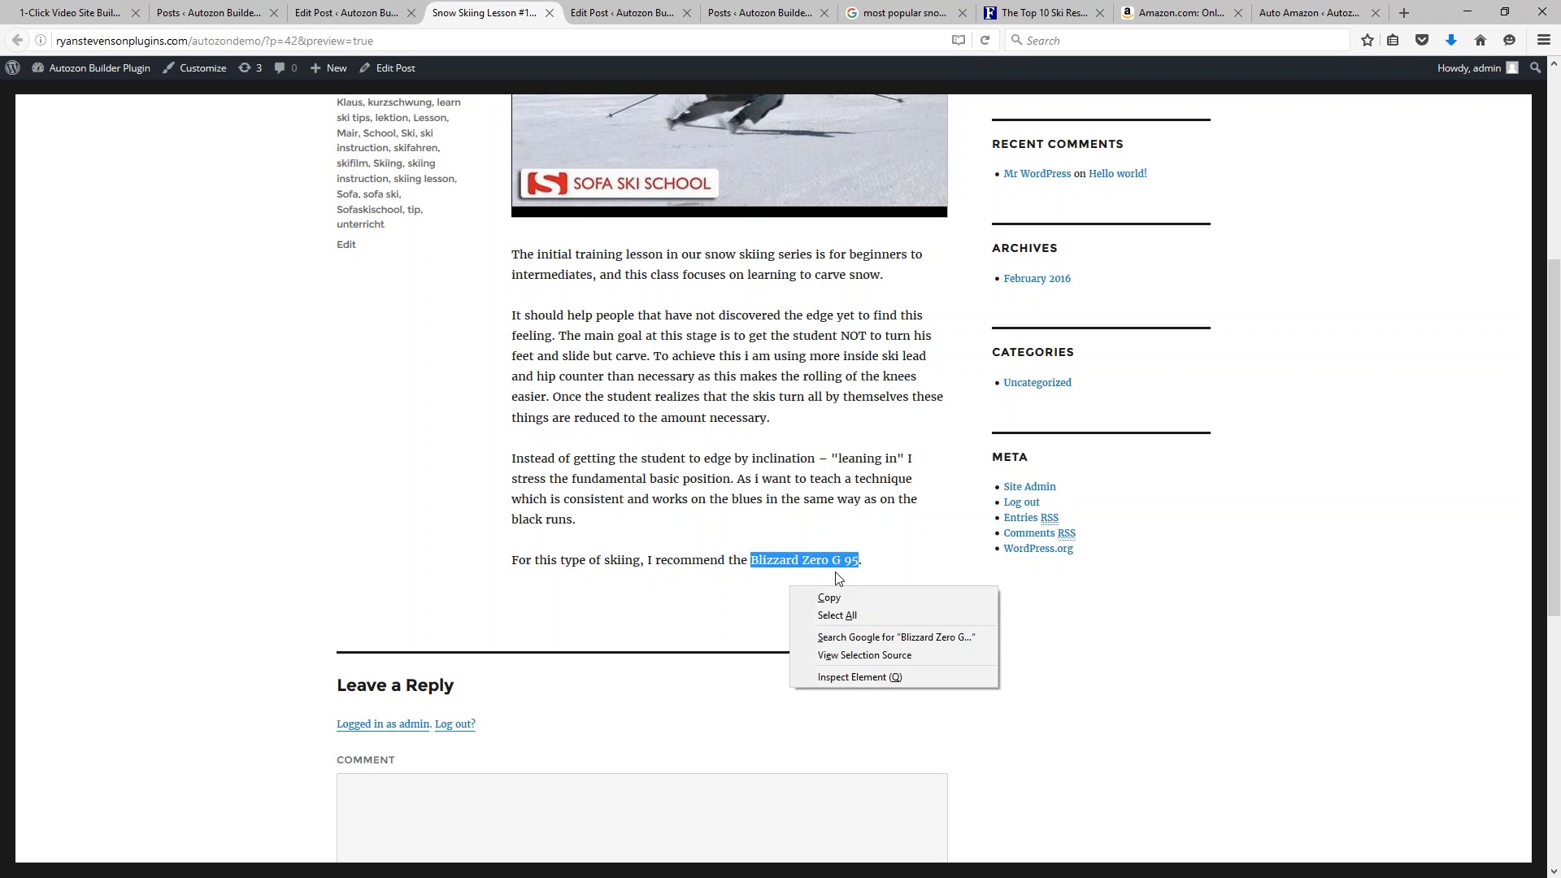
click(791, 541)
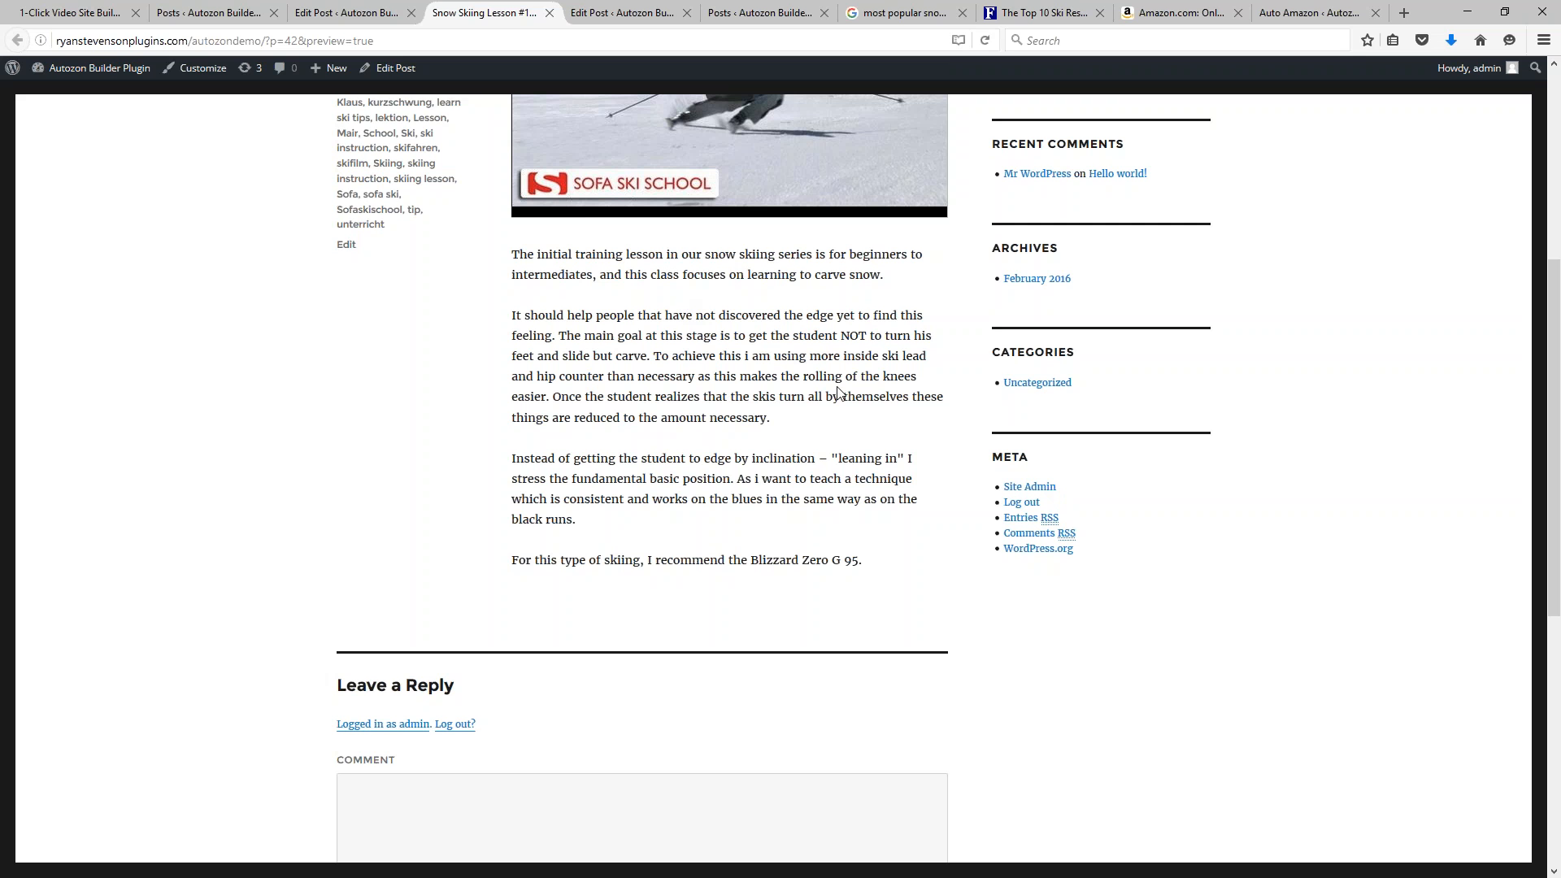
scroll(761, 481, up, 4)
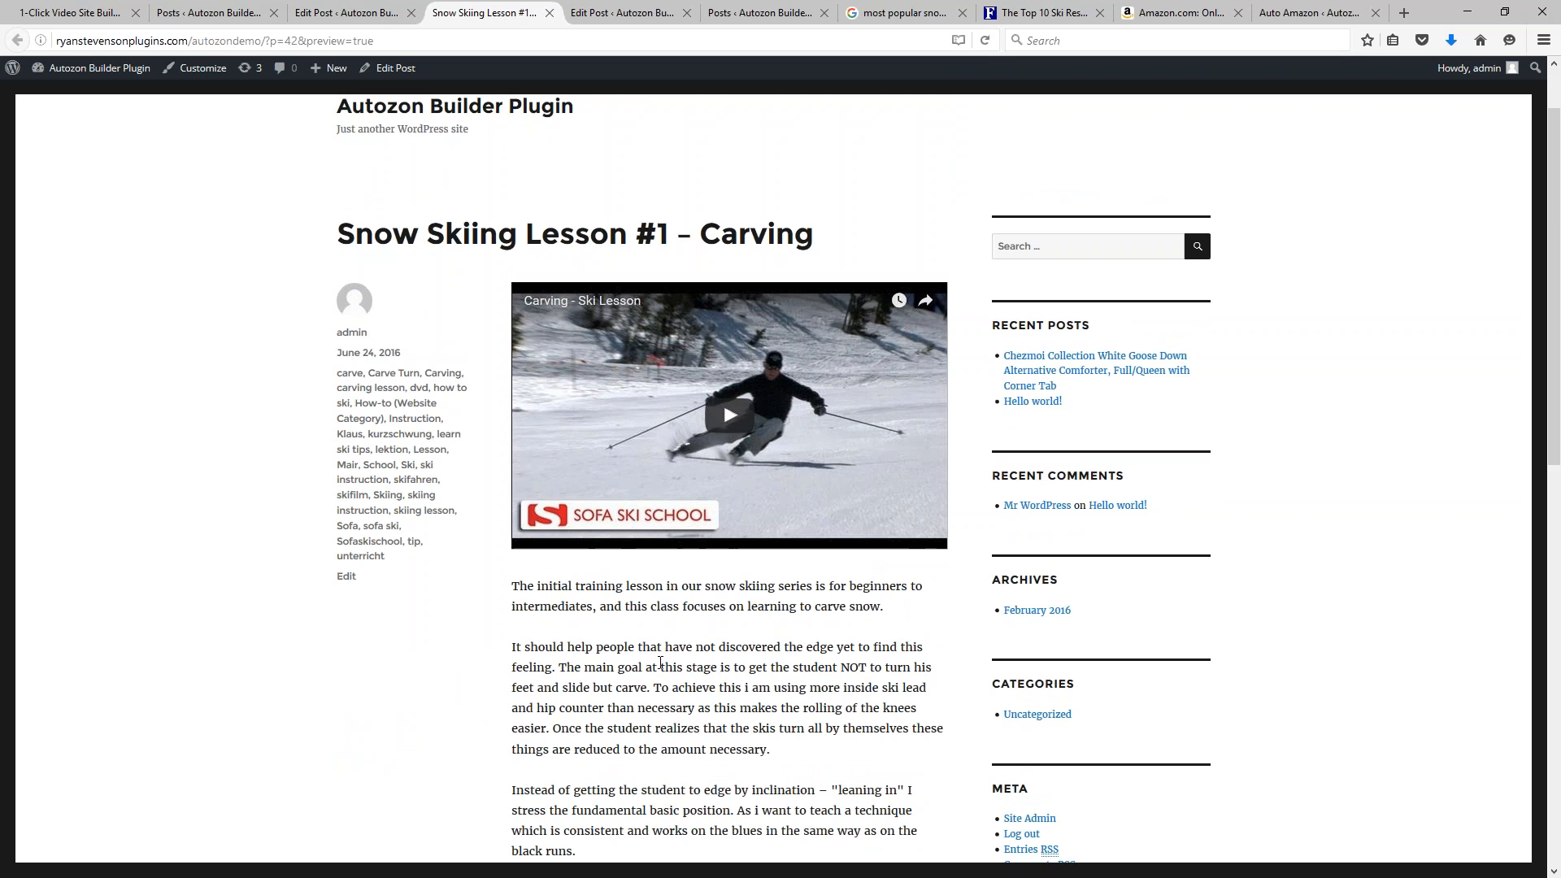
scroll(599, 615, down, 5)
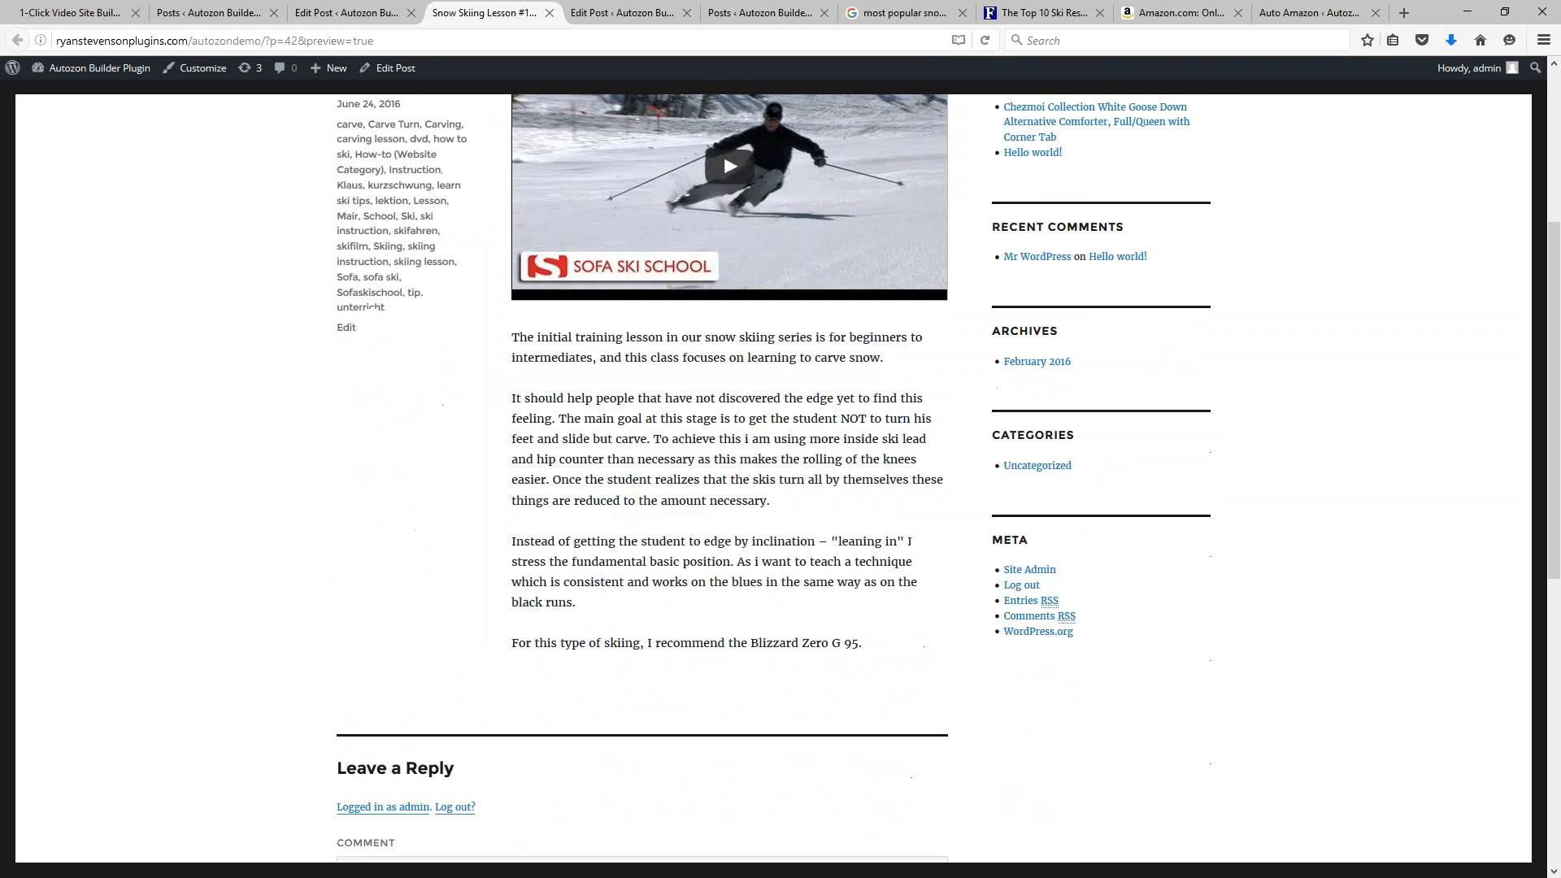
scroll(732, 635, up, 3)
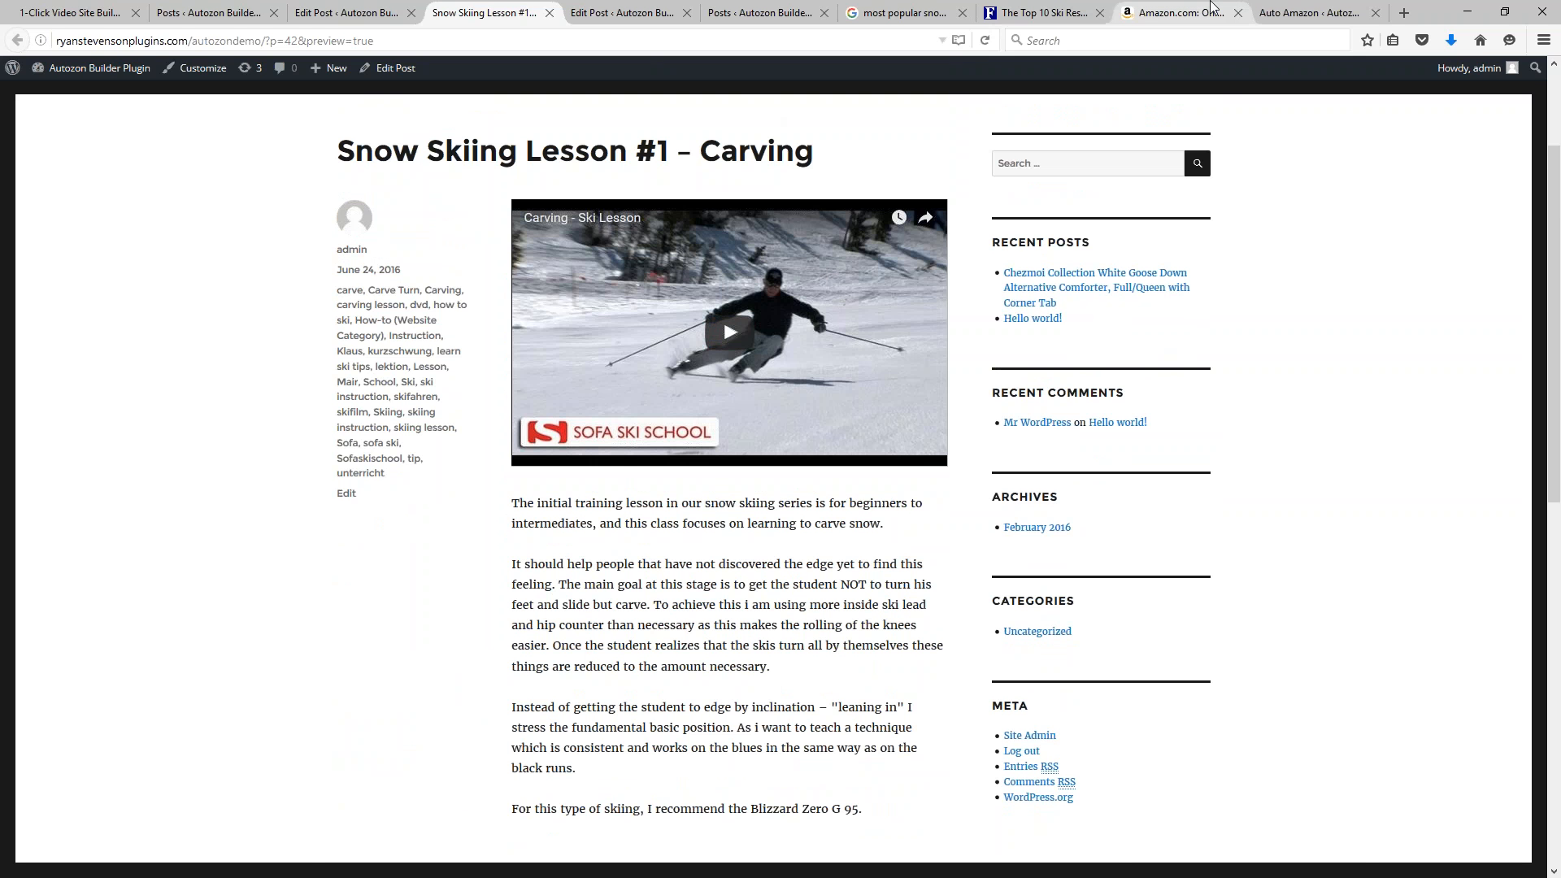
Switch to Amazon, search for "snow skis" and look through the results for related products
click(1182, 13)
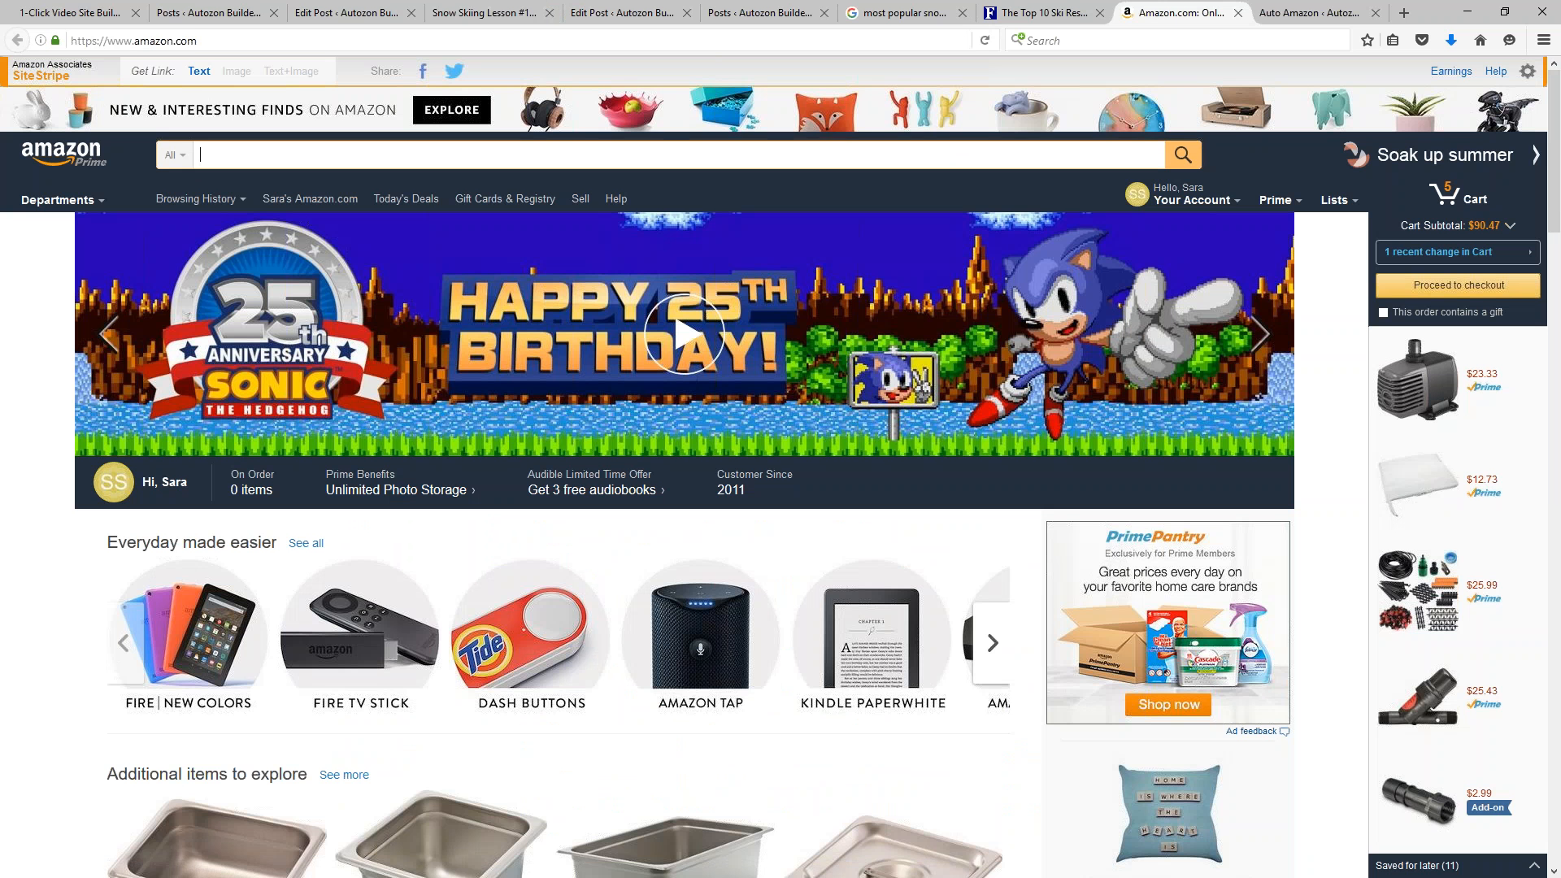
text(snow ski)
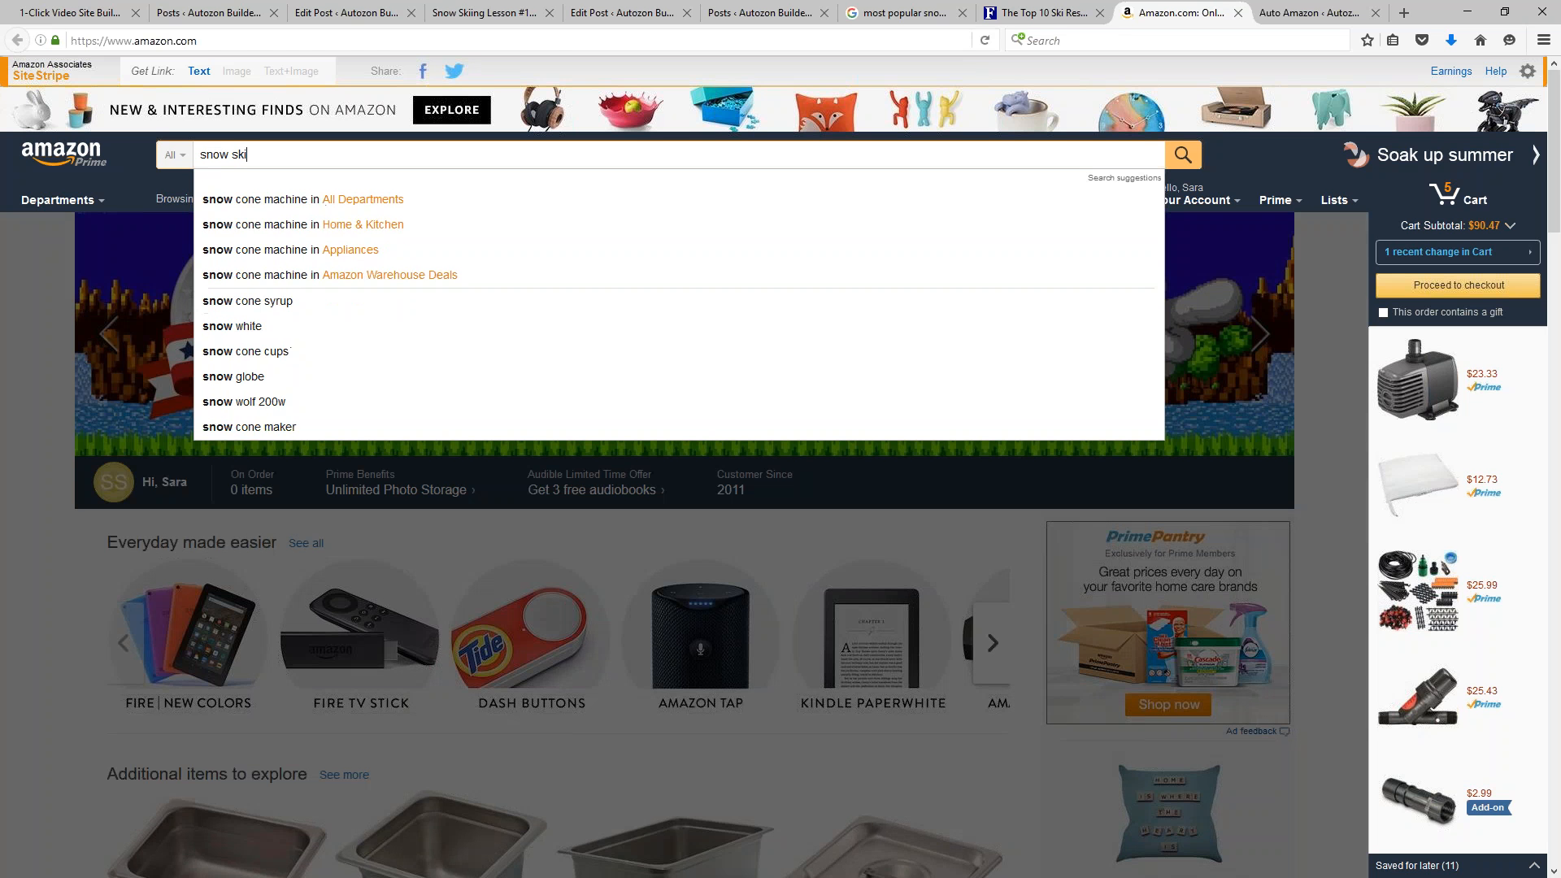
text(s)
key(Return)
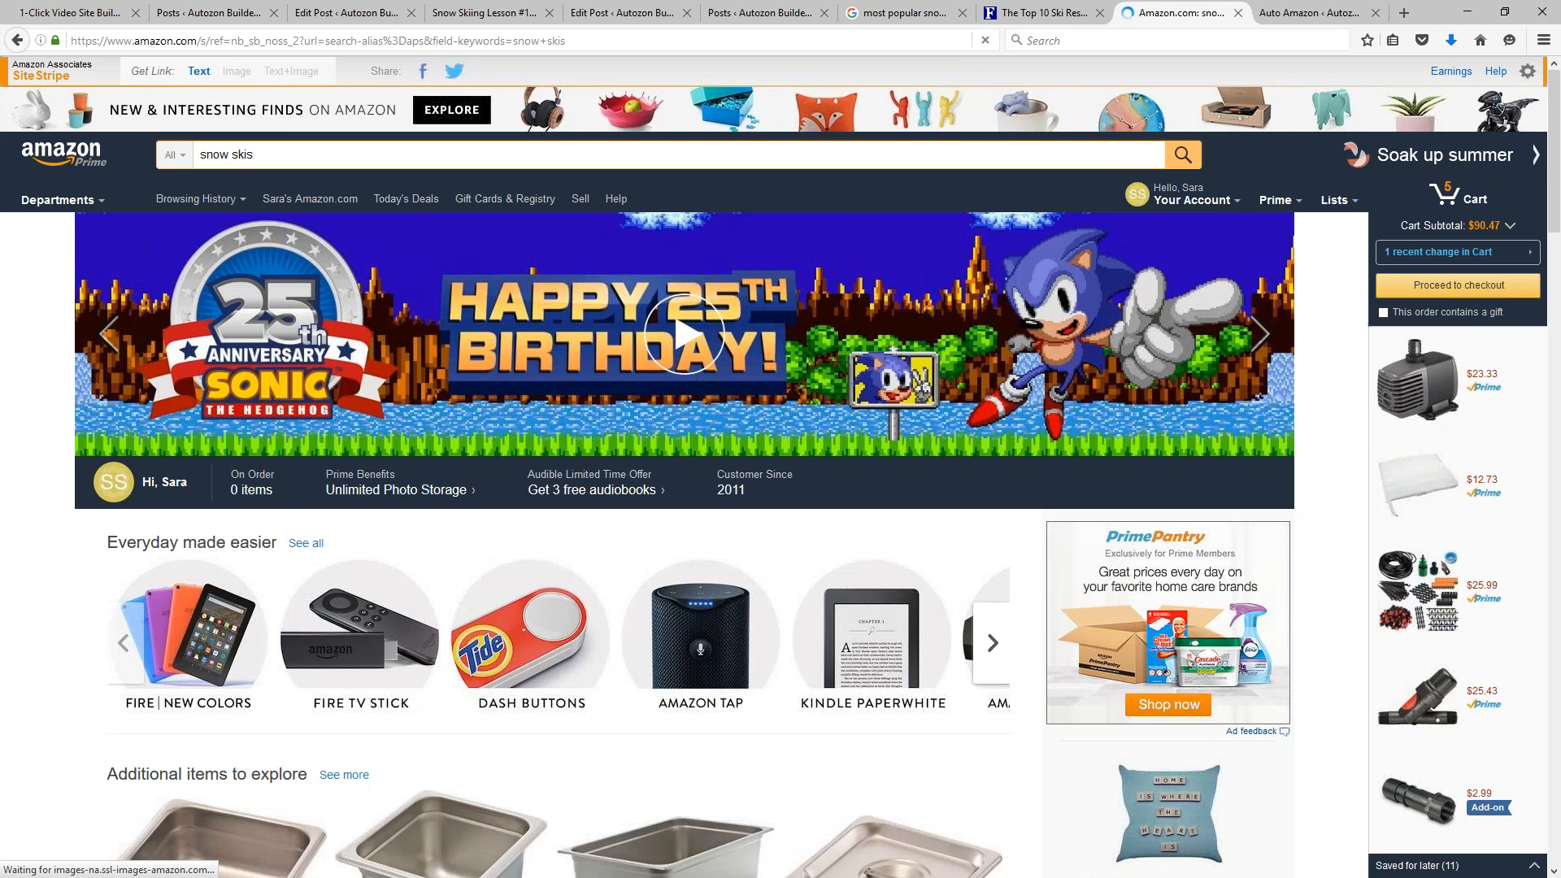
scroll(587, 435, down, 4)
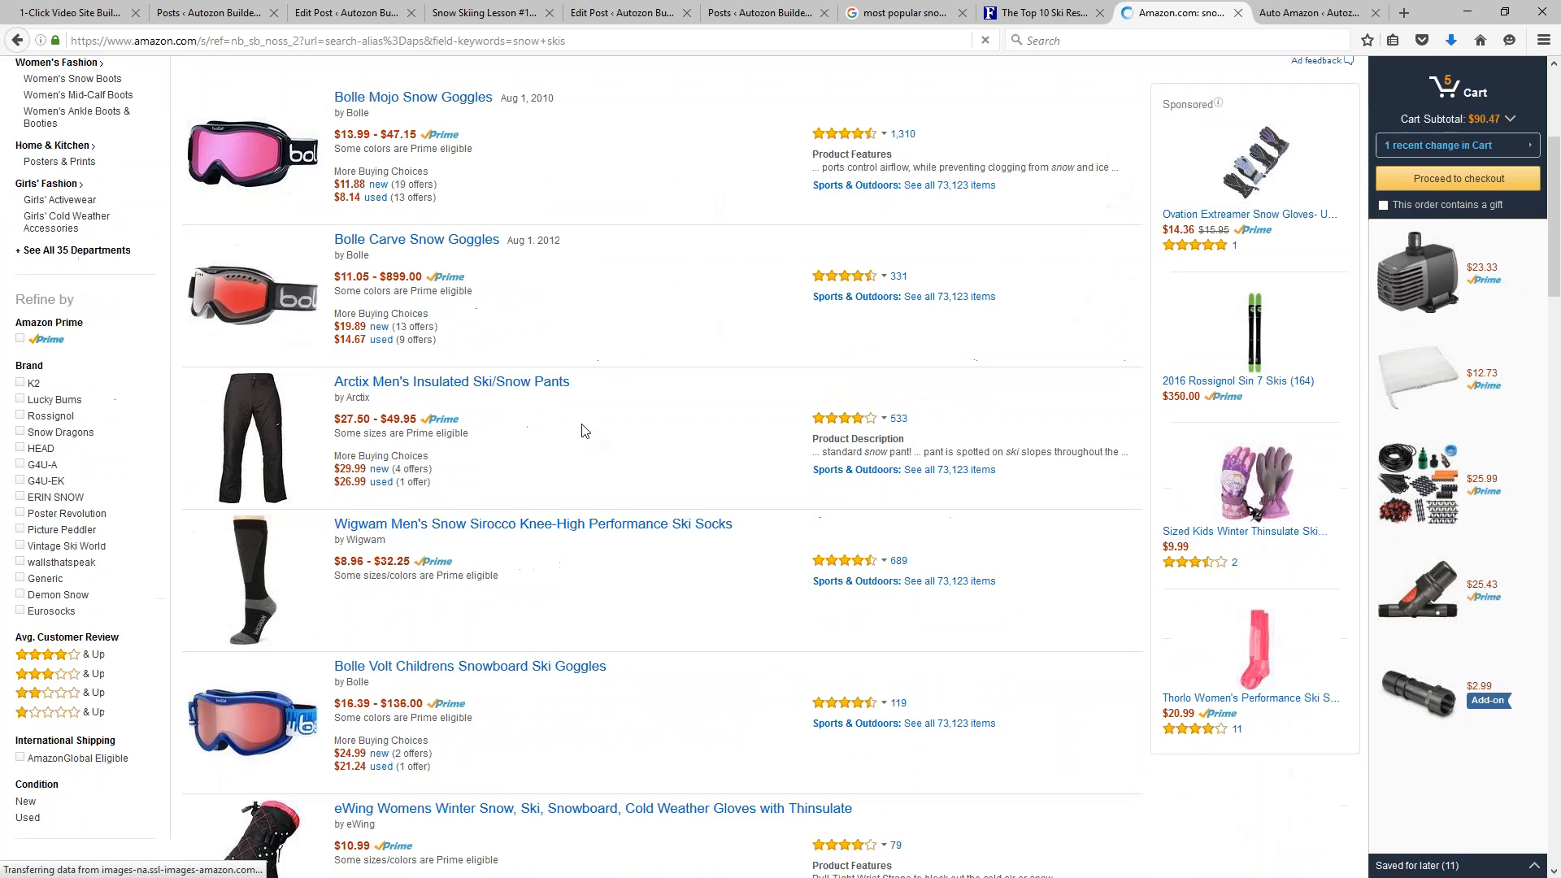
scroll(582, 434, down, 3)
scroll(488, 390, up, 7)
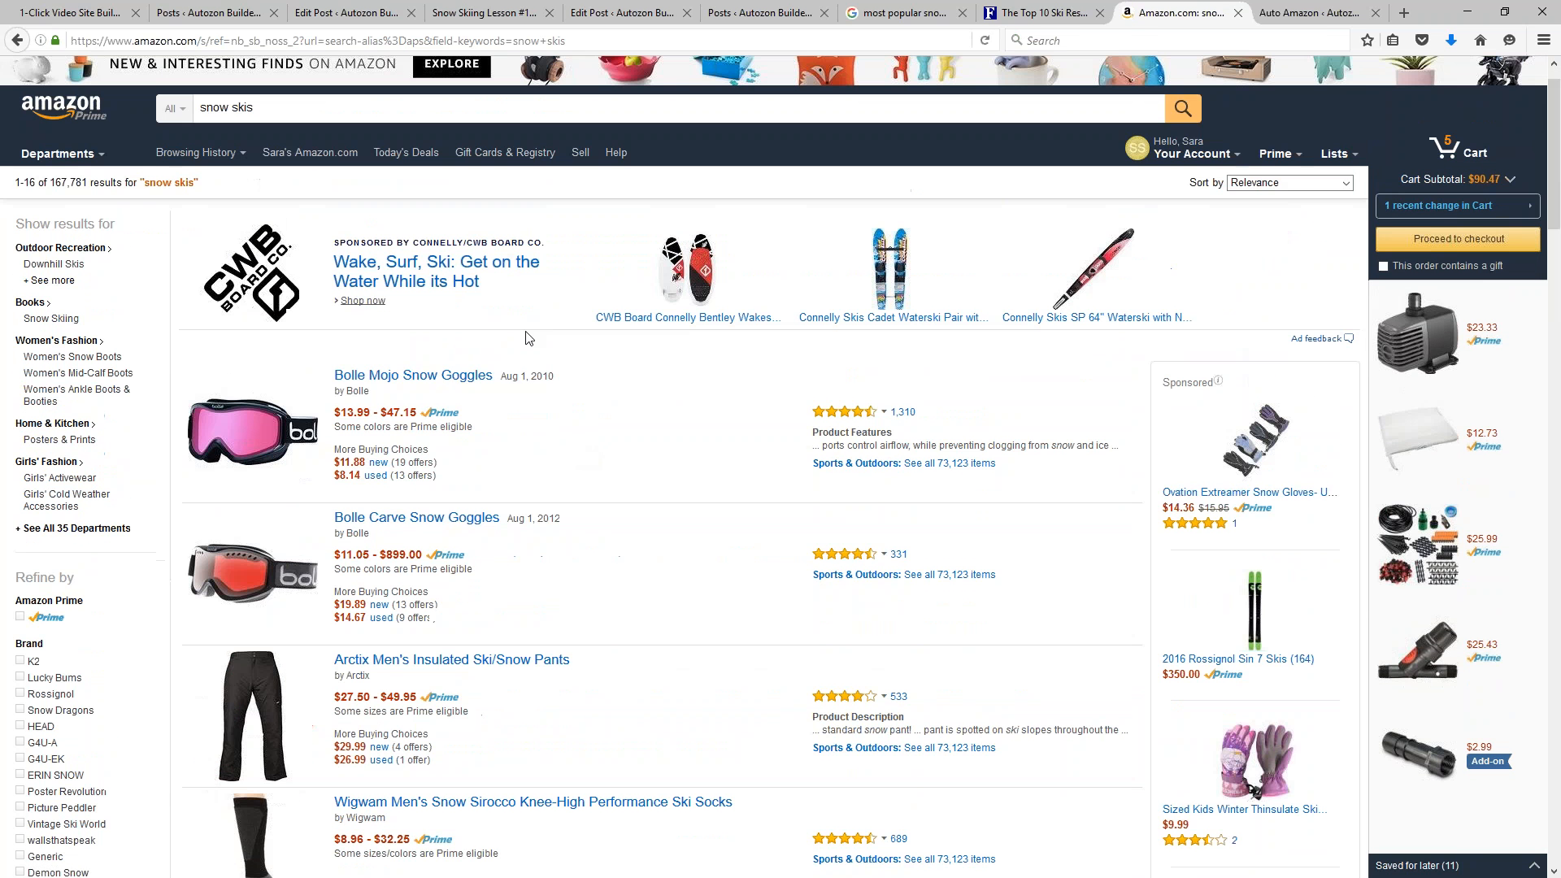
Open the Bolle Mojo Snow Goggles product page and copy the product title
click(450, 375)
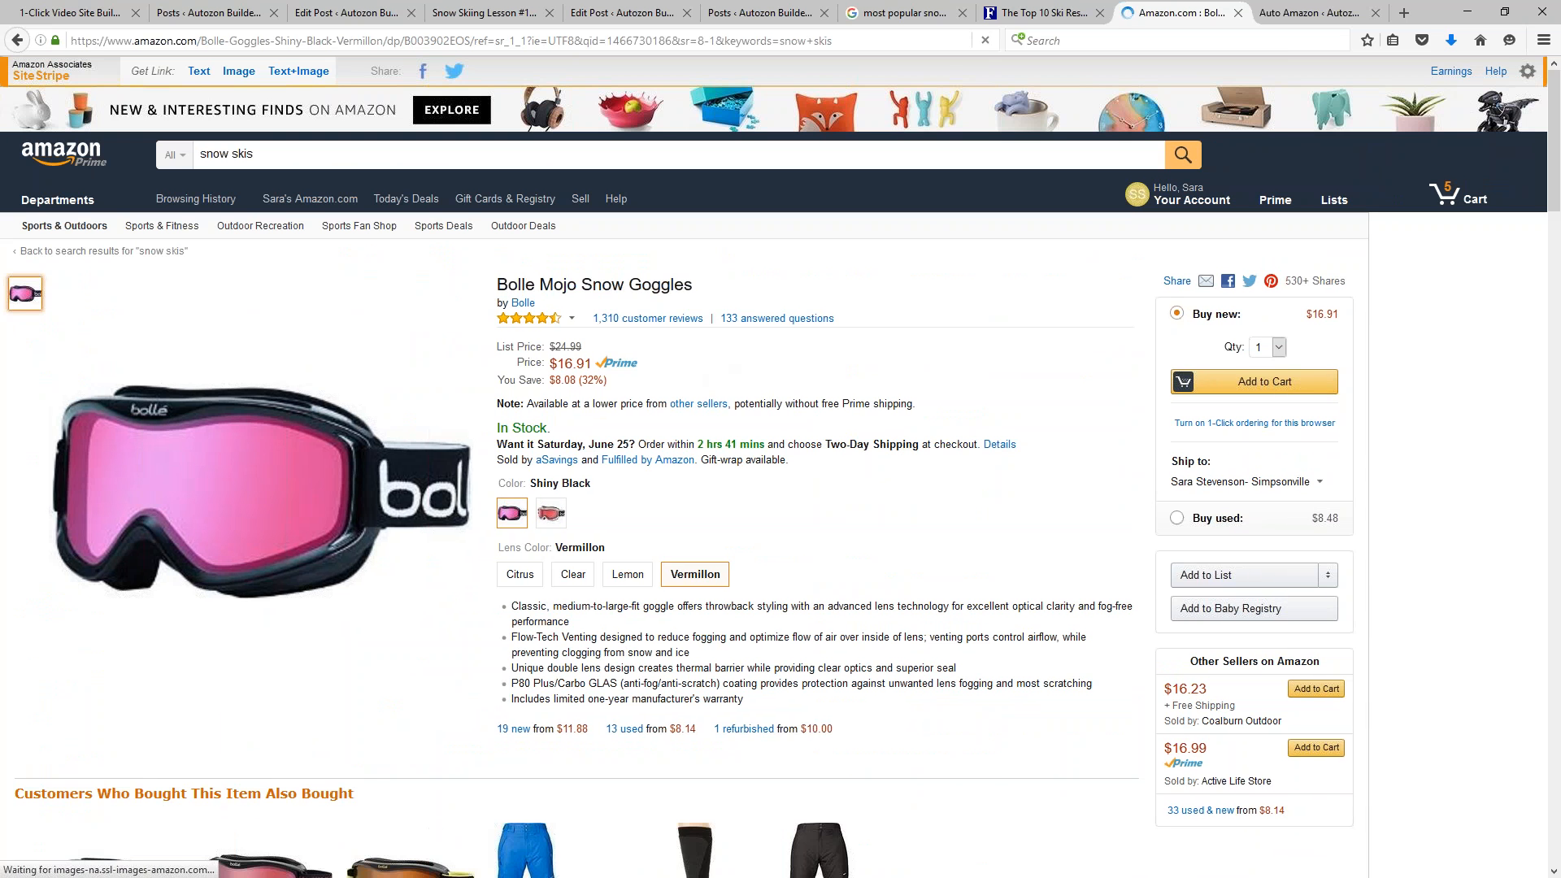
drag(540, 285, 706, 290)
key(ctrl+c)
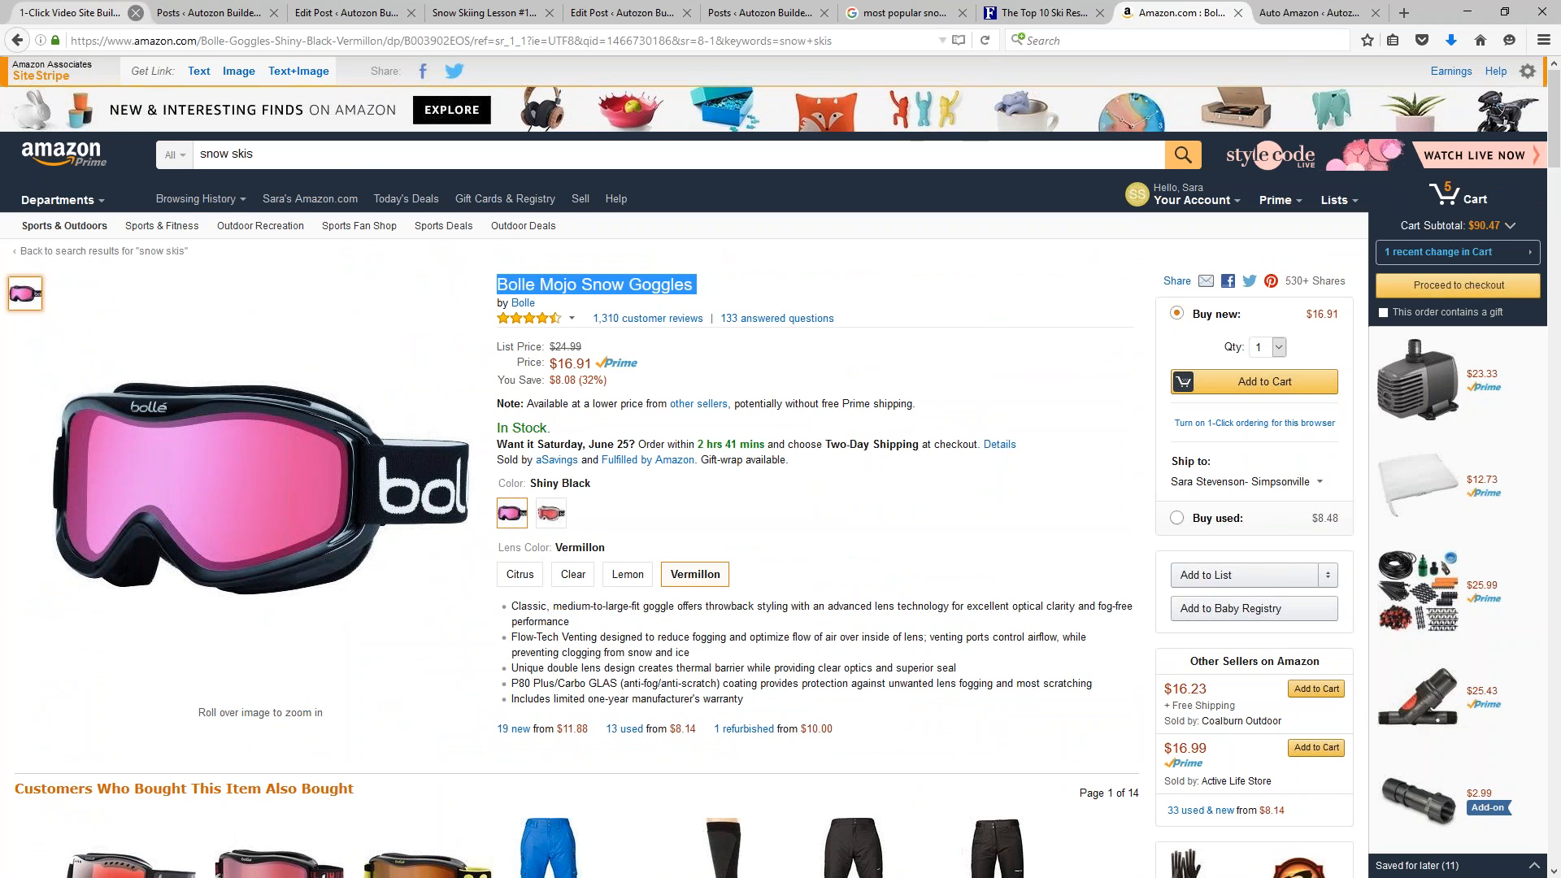
Return to the 1-Click Video Site Builder form, preview videos for the keyword "Bolle Mojo Snow Goggles" and highlight the website in the first result's title
click(61, 10)
click(210, 208)
key(ctrl+a)
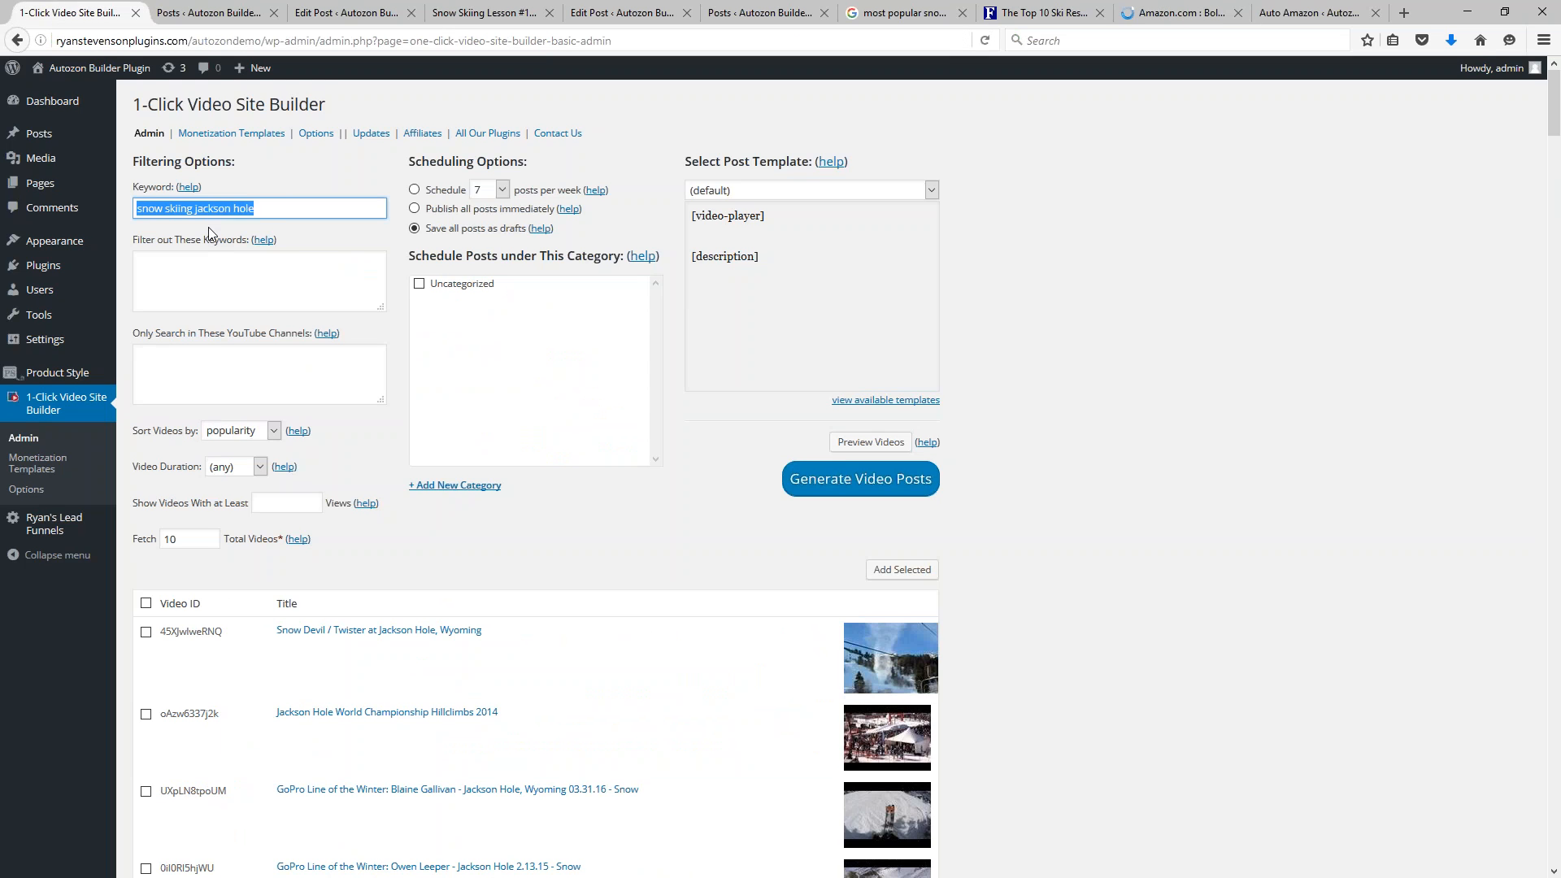
key(ctrl+v)
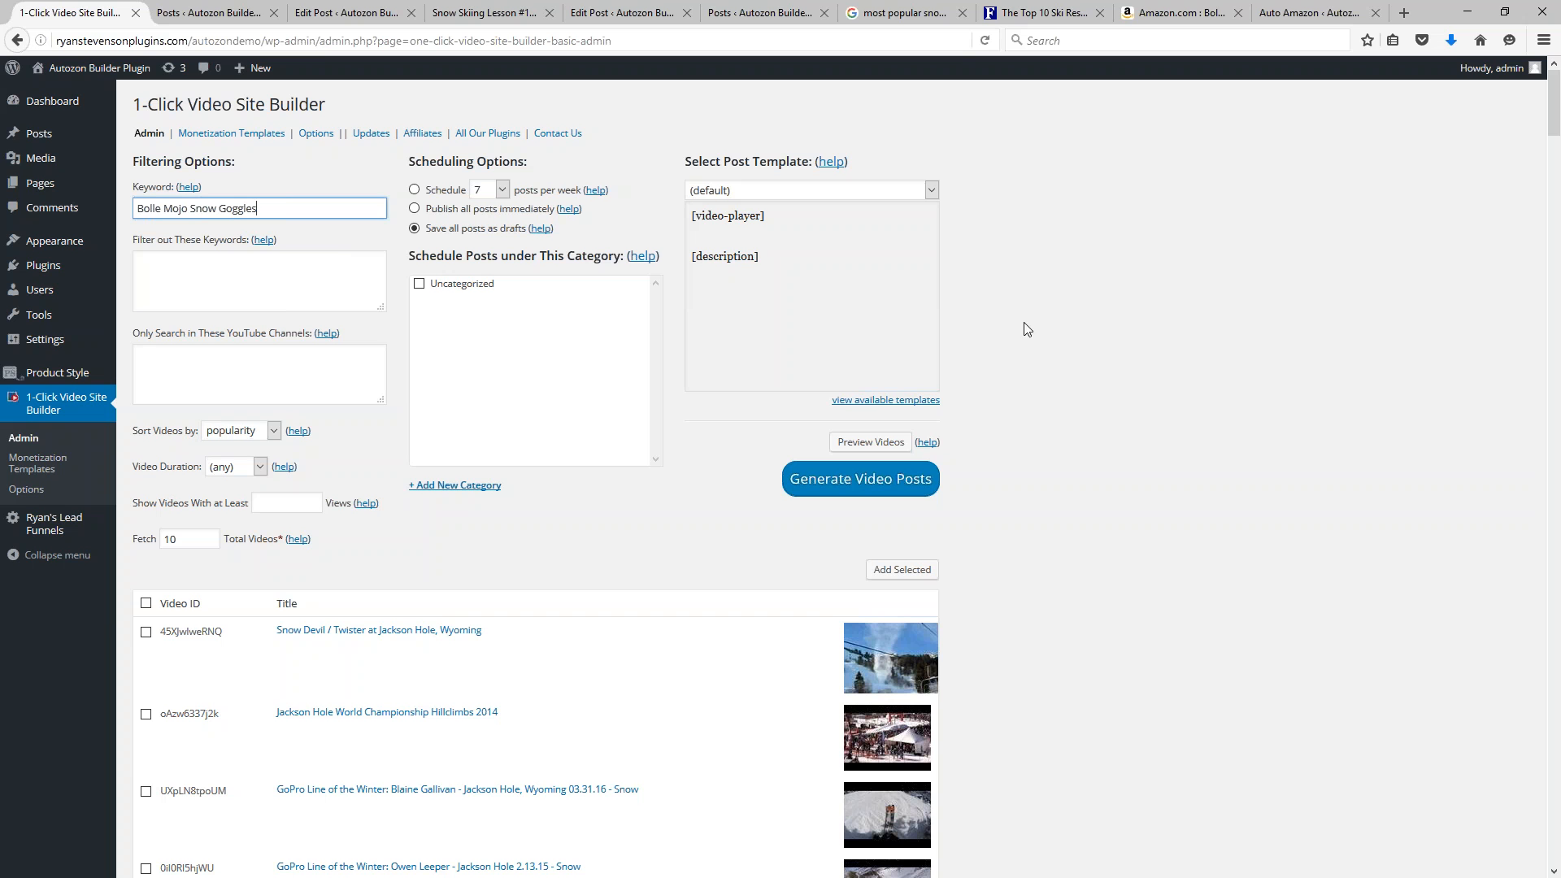
click(1041, 369)
click(871, 442)
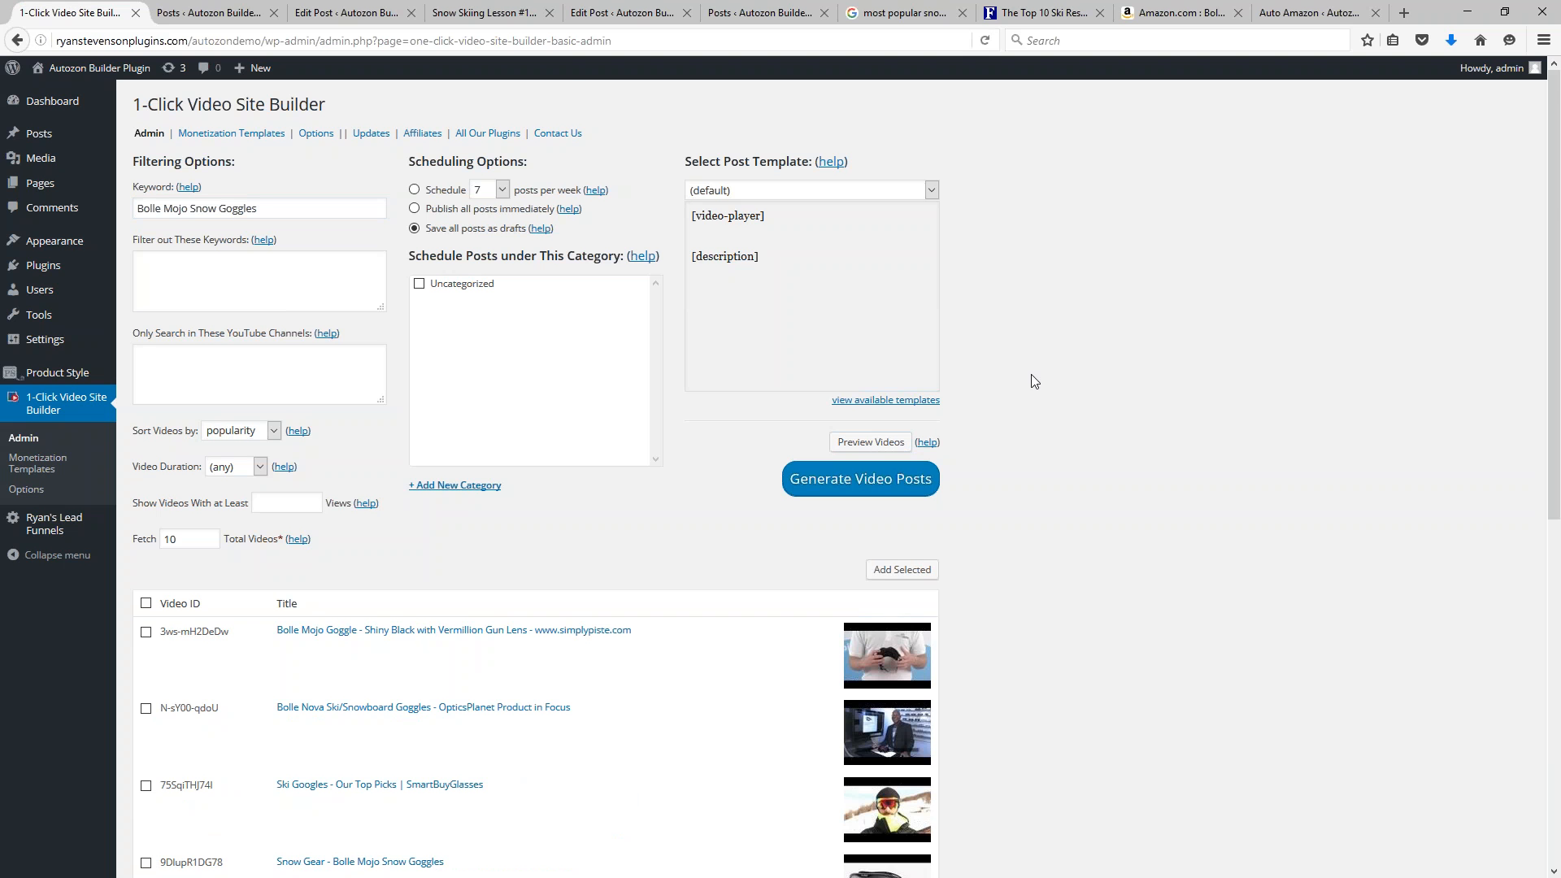
scroll(1159, 519, down, 3)
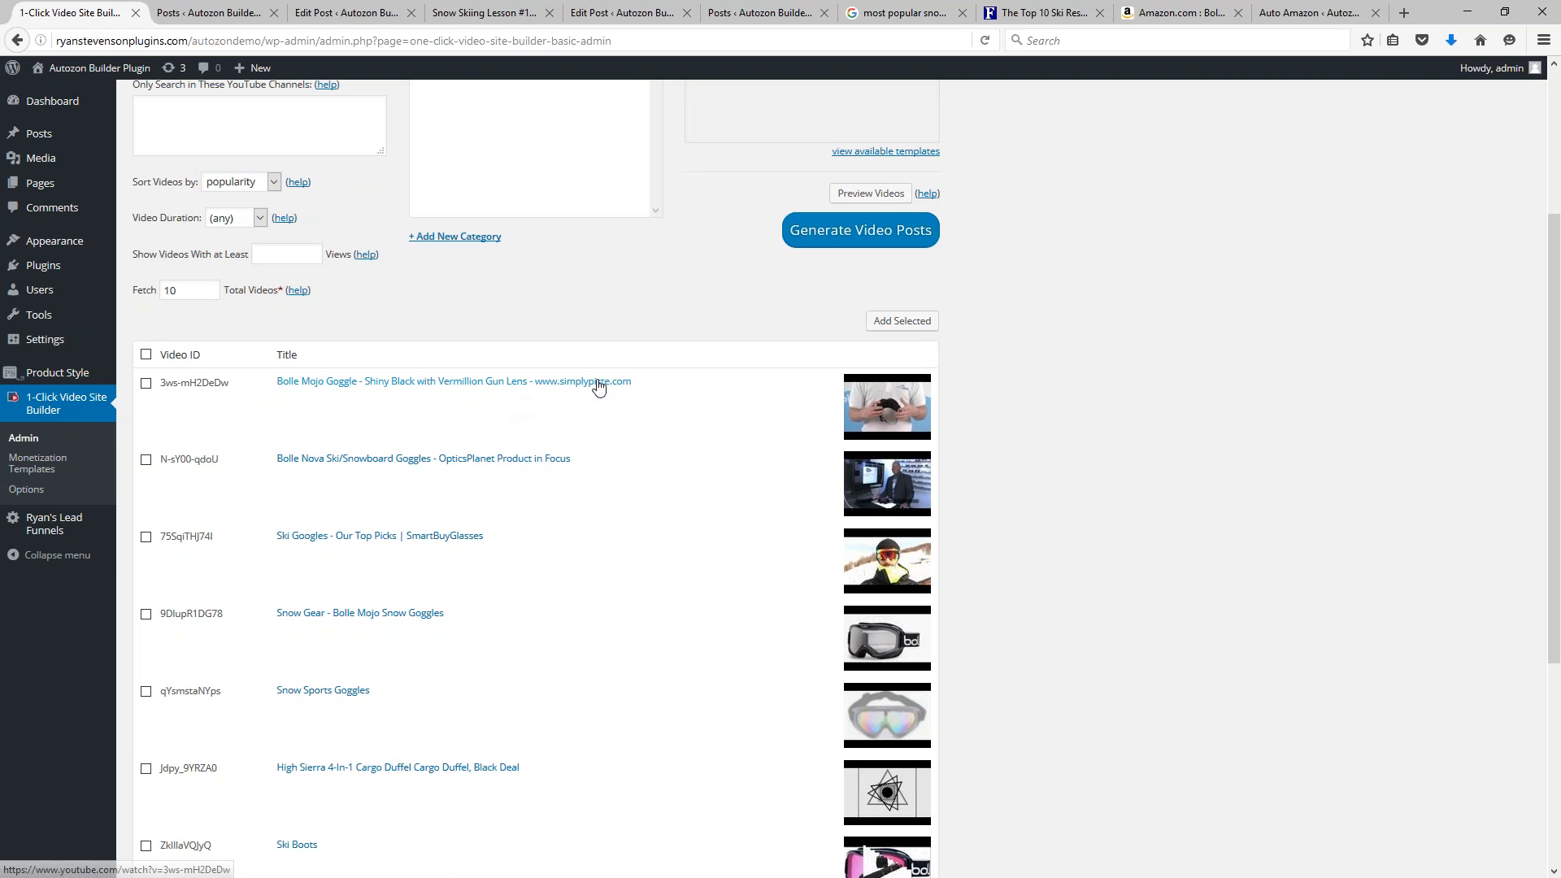
drag(561, 388, 534, 388)
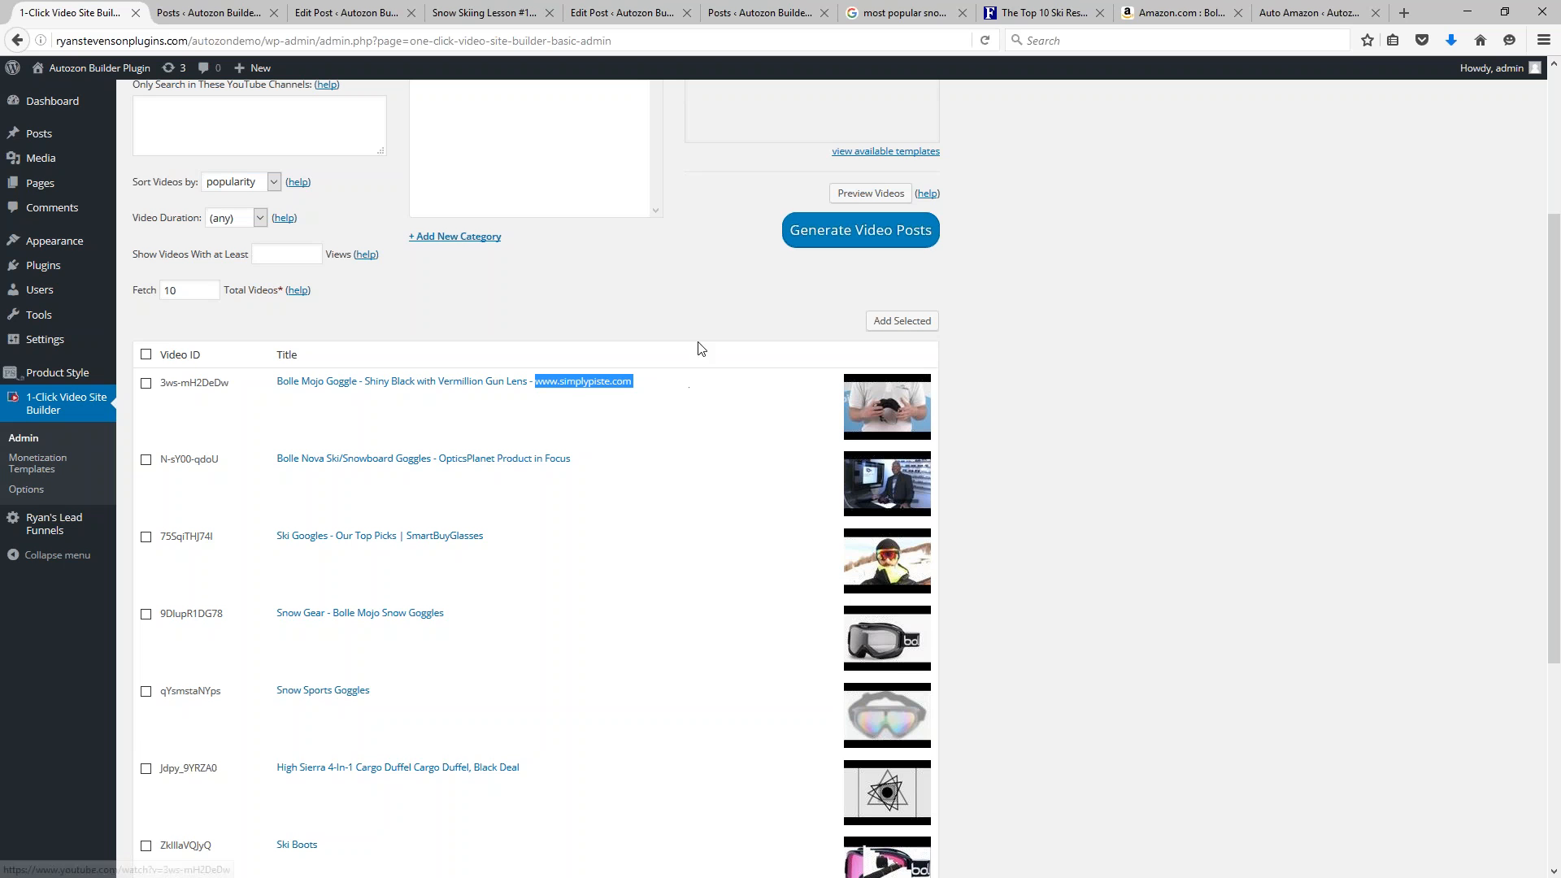
Review the carving lesson's post preview again, along with the posts list and the post's editor page
click(471, 18)
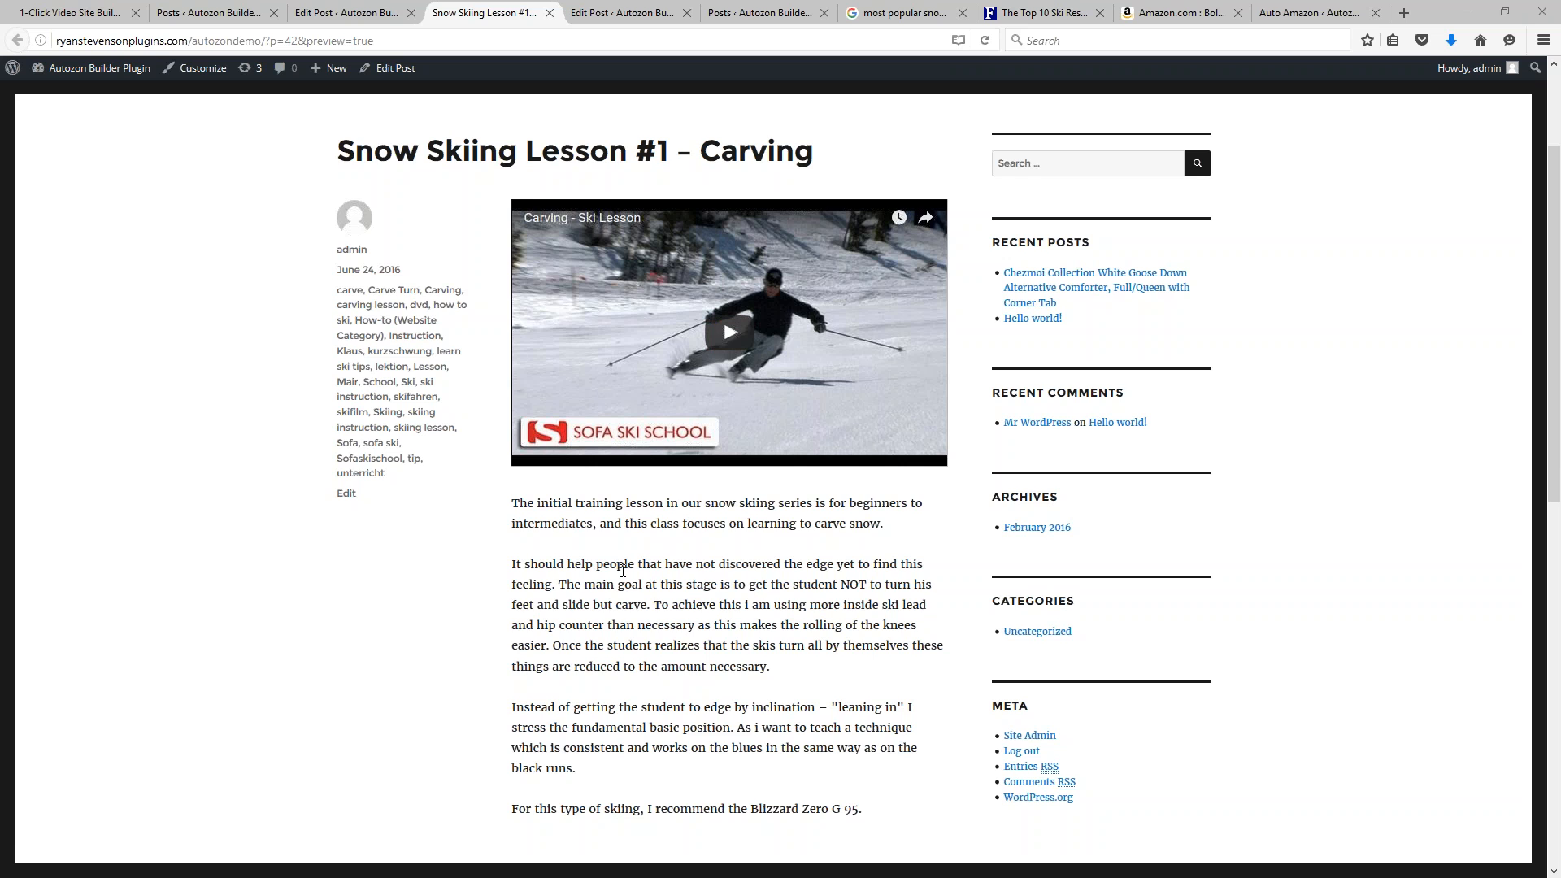
scroll(605, 561, up, 3)
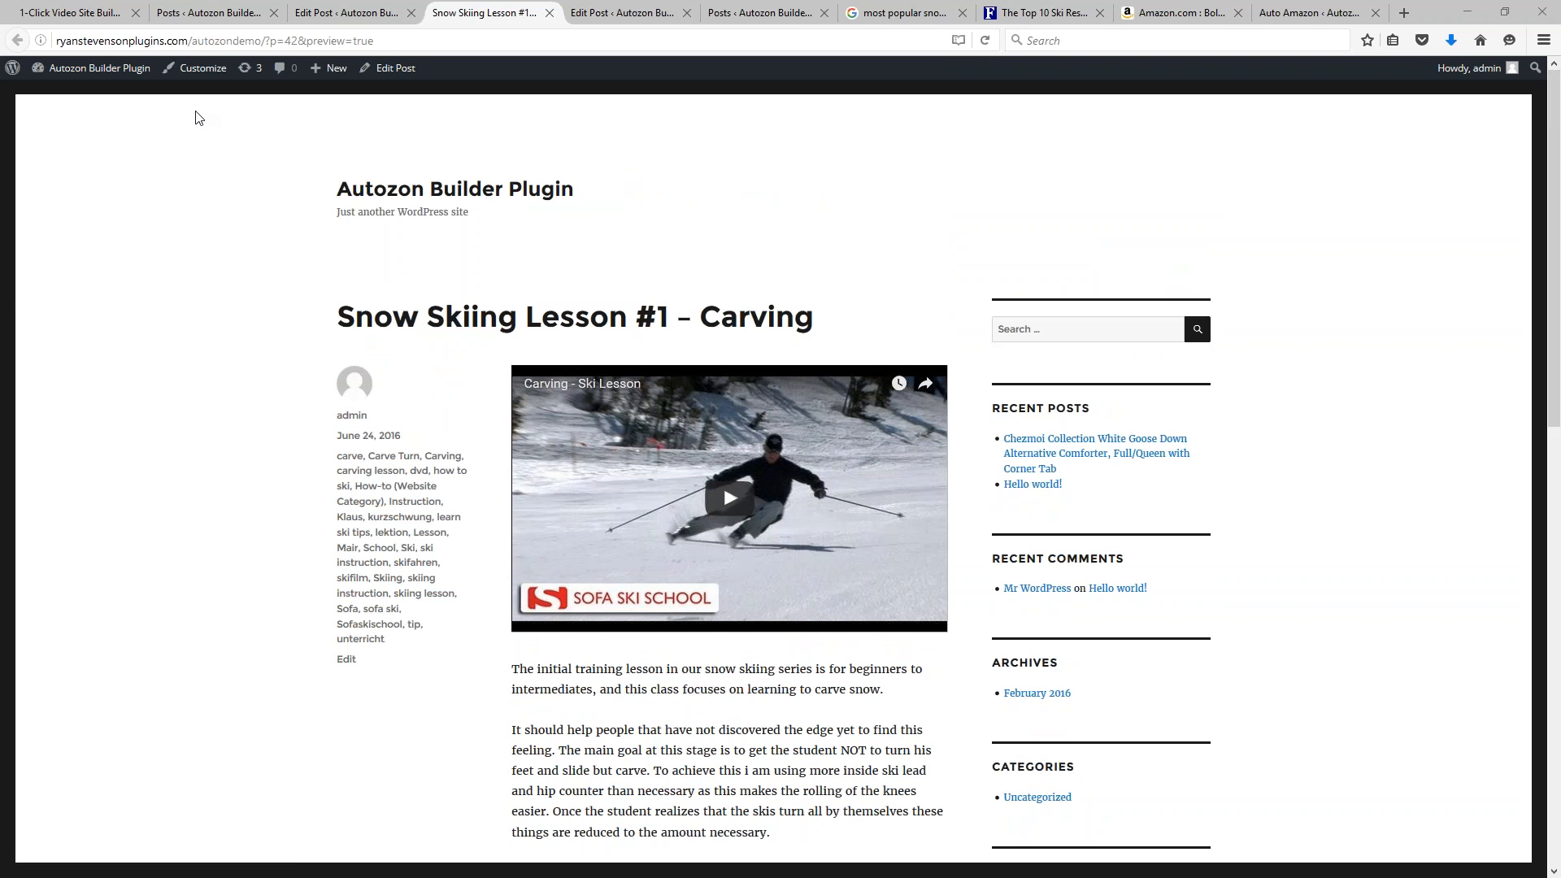
click(215, 13)
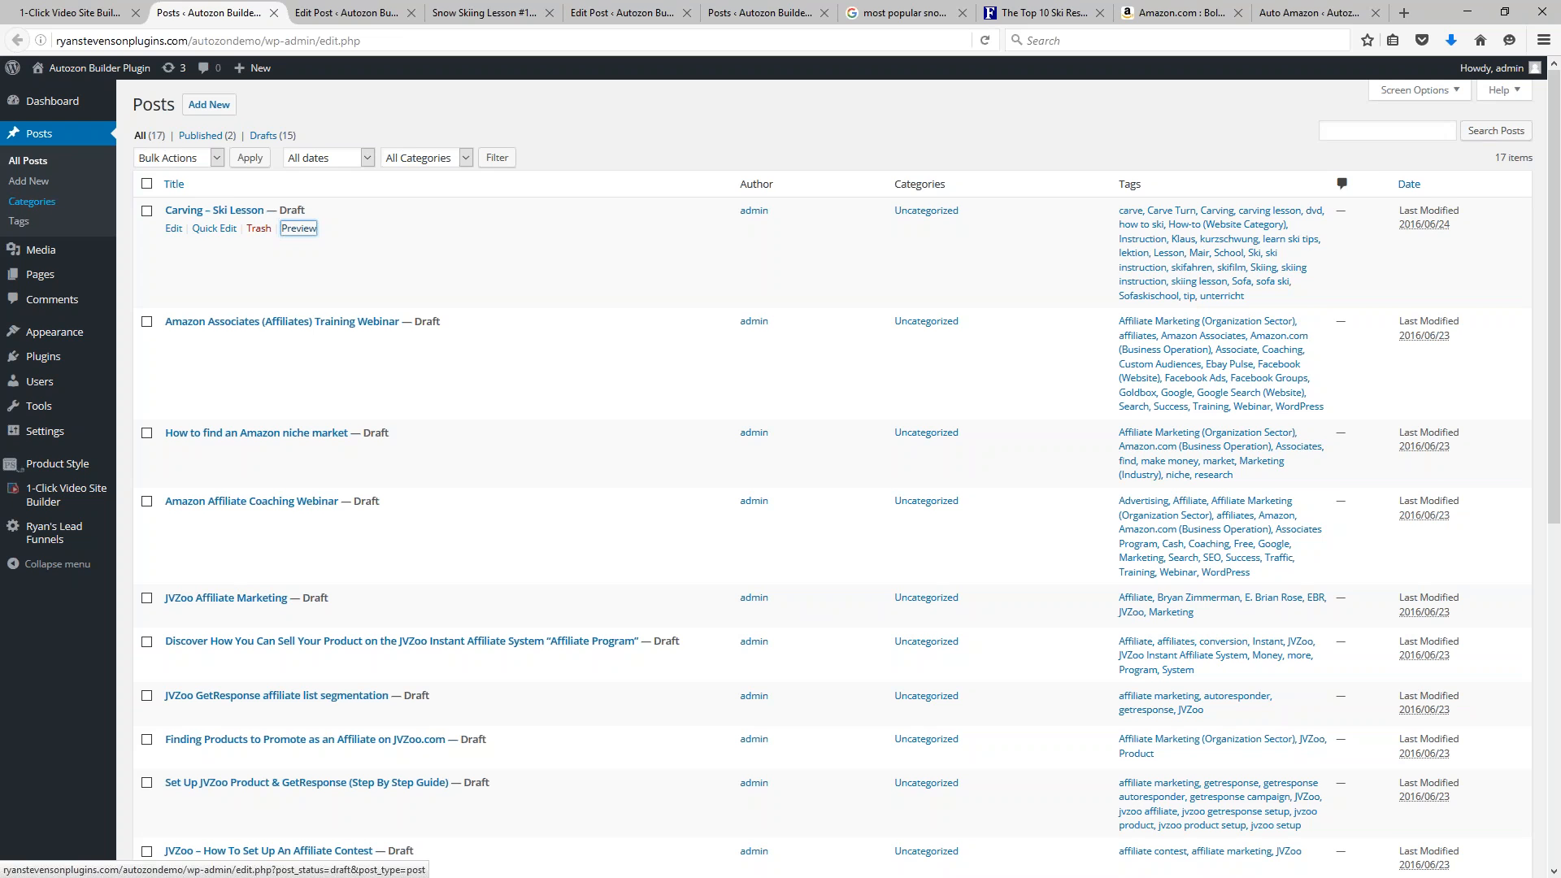
click(346, 12)
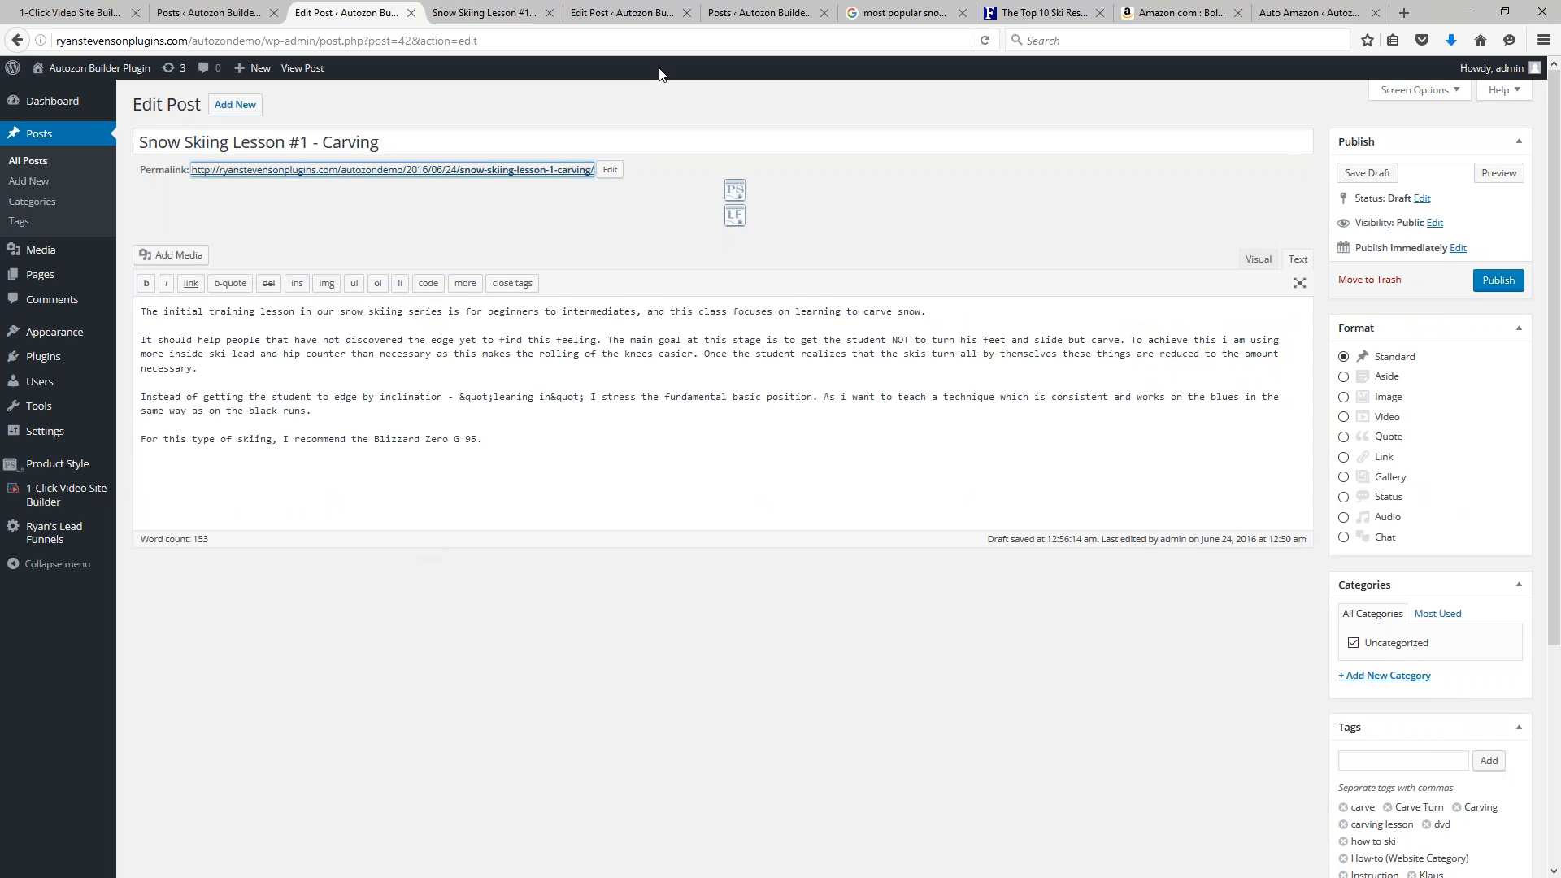
click(482, 9)
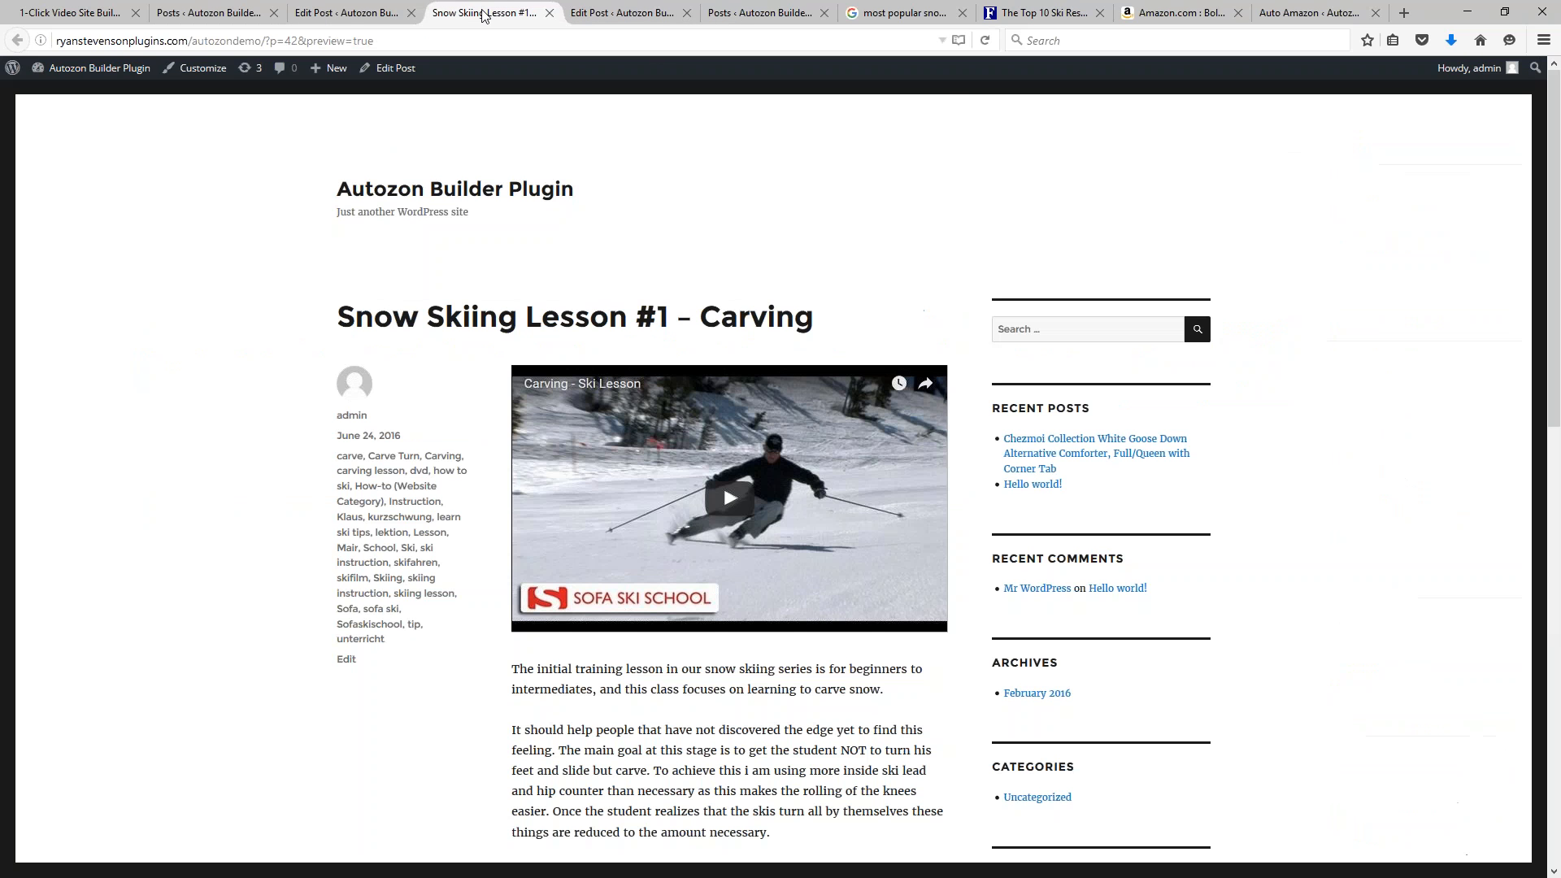
scroll(1055, 375, down, 4)
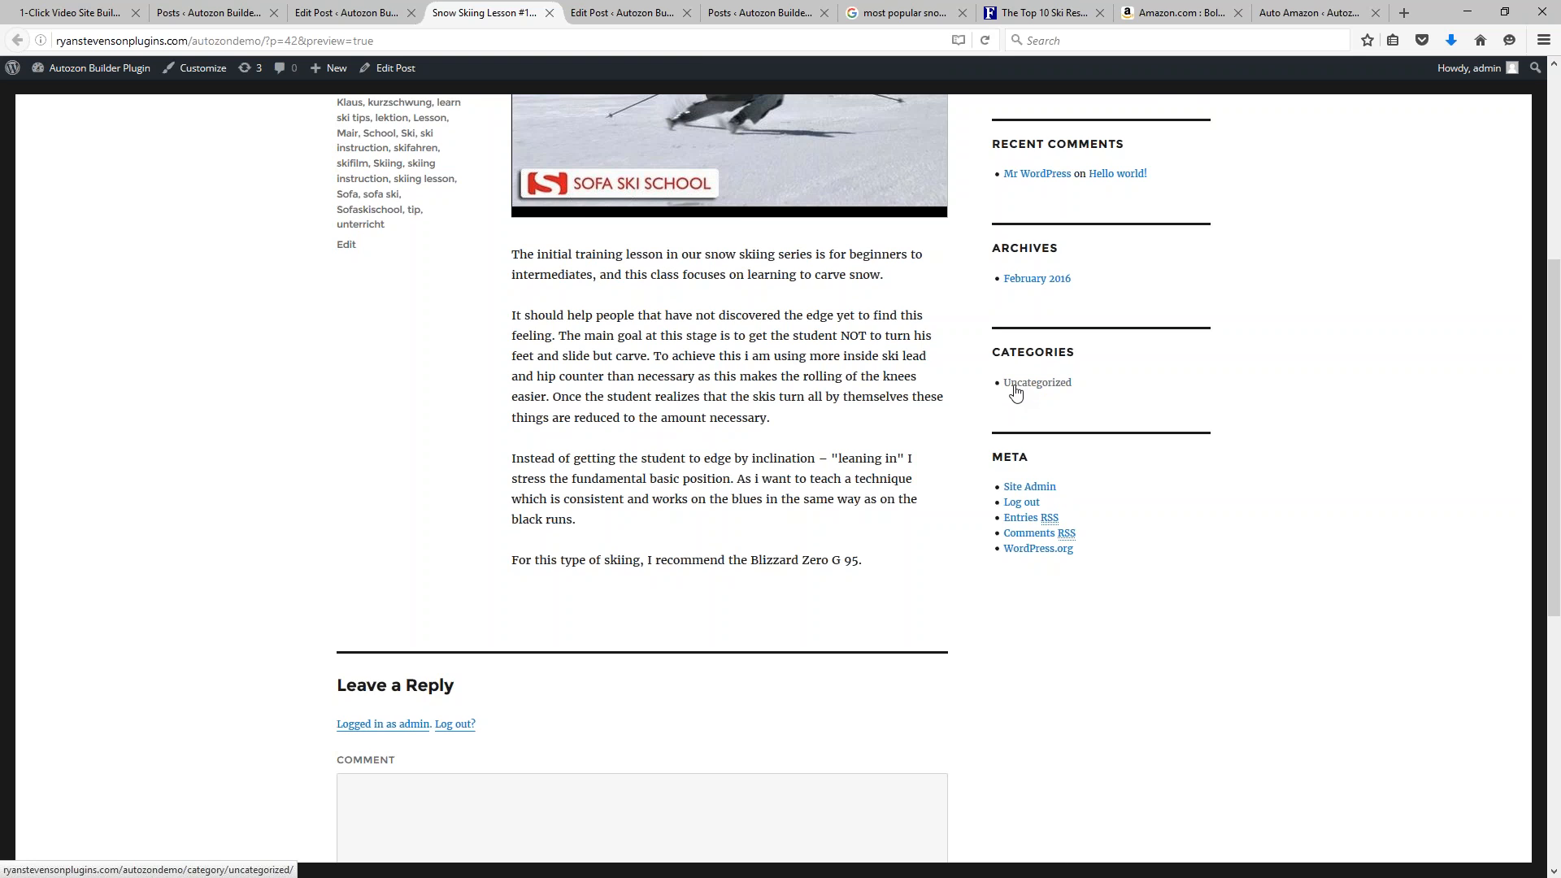
scroll(1016, 392, up, 5)
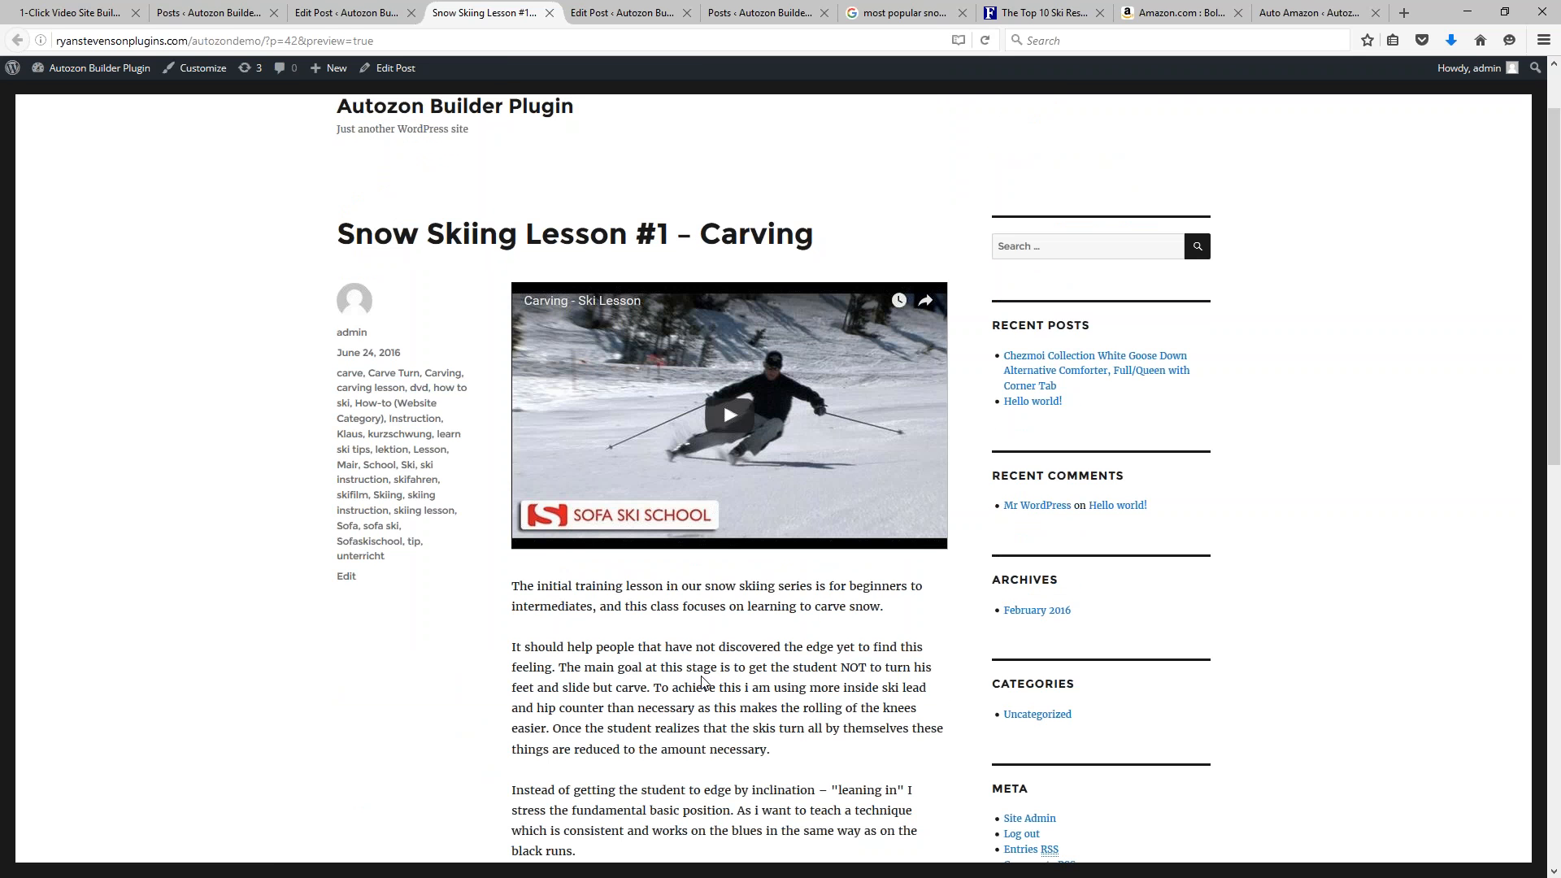